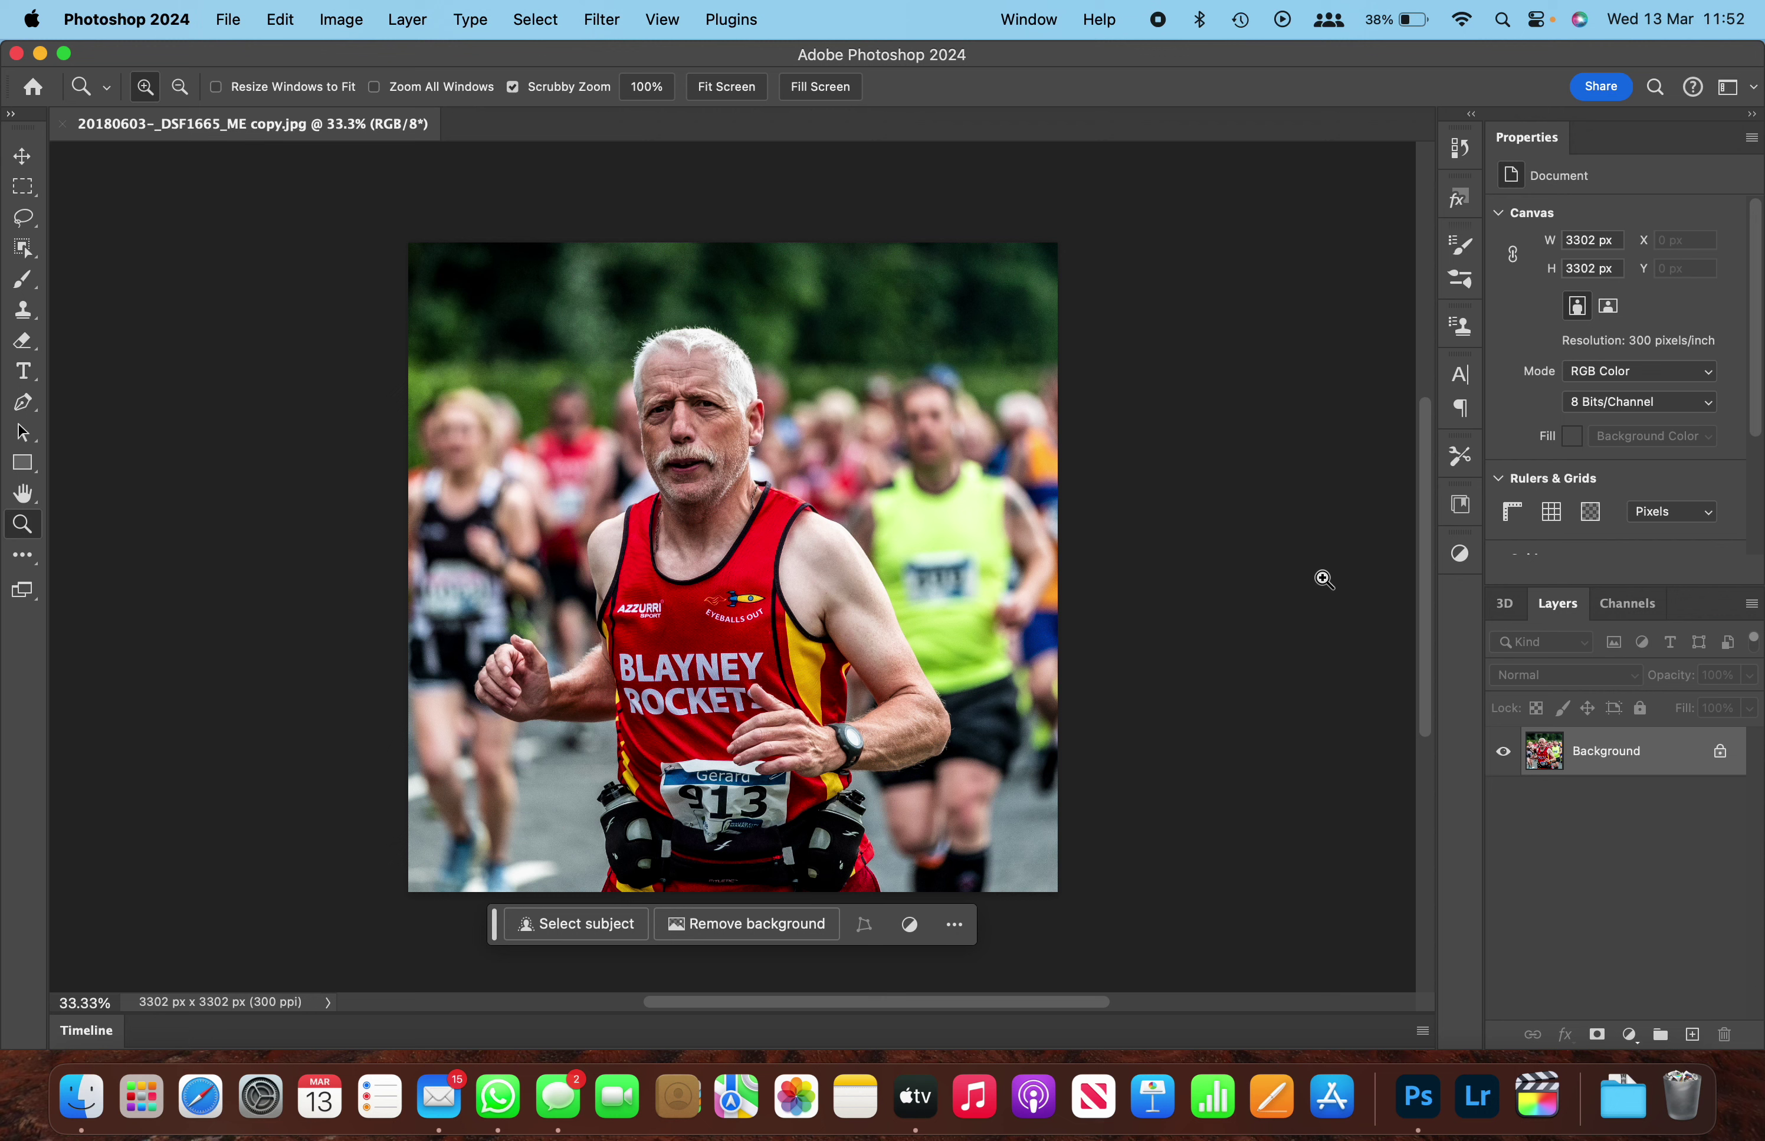
- Convert the locked Background into a regular layer and rename it Master
double_click(1710, 759)
left_click(1225, 591)
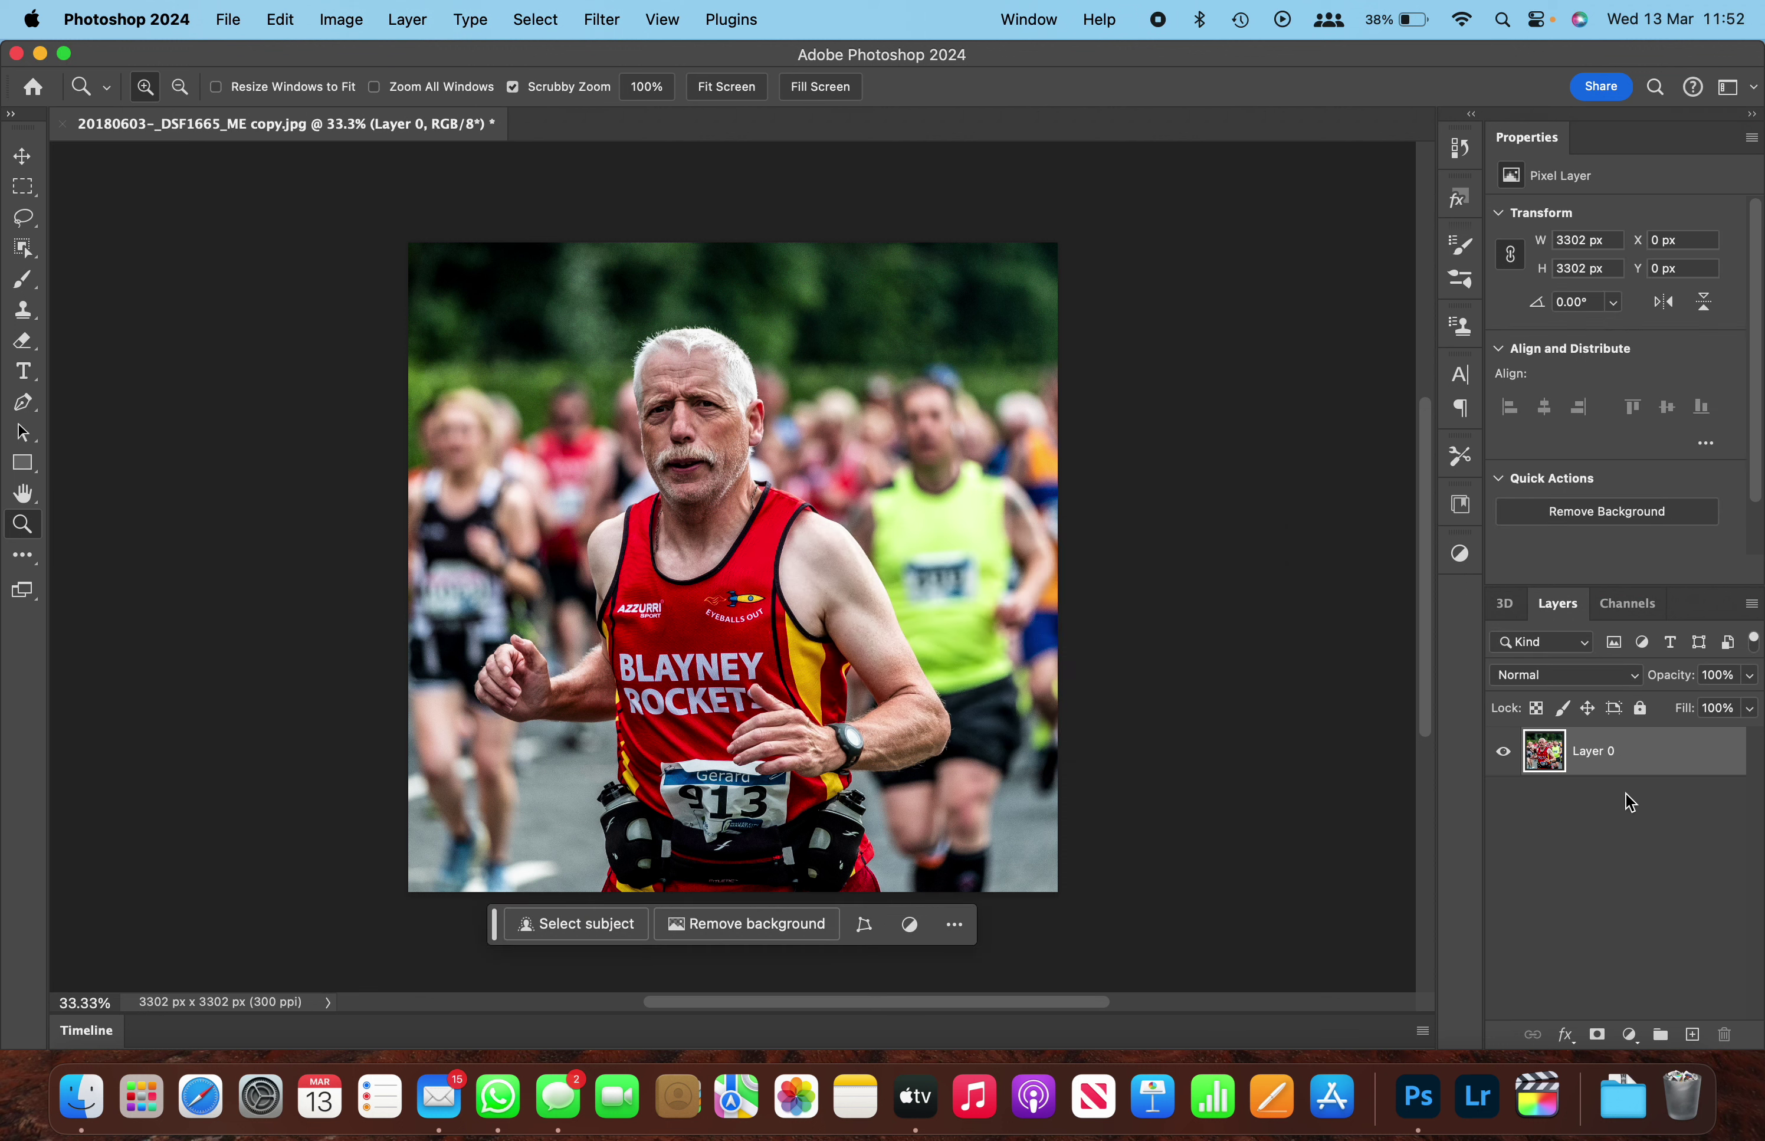
double_click(1621, 752)
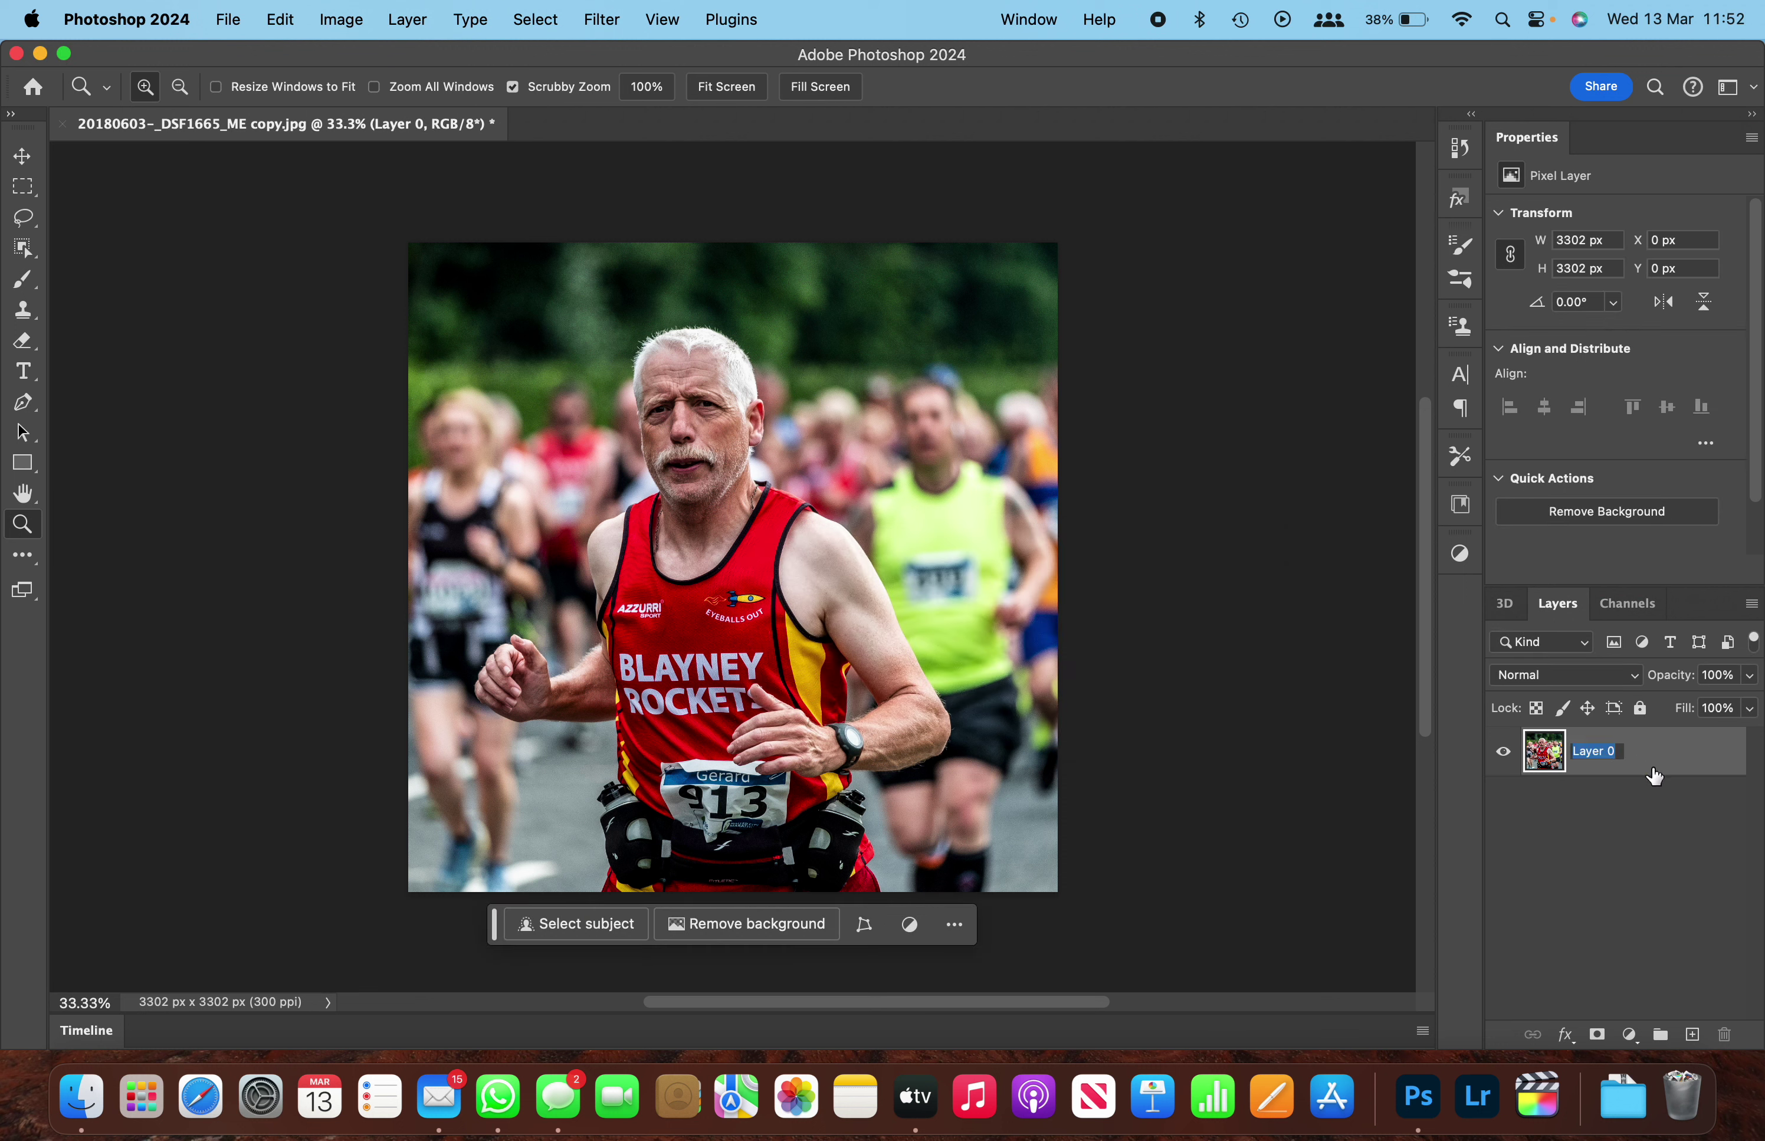
key("BackSpace")
type("Master")
key("Return")
scroll(1191, 441, "down", 3)
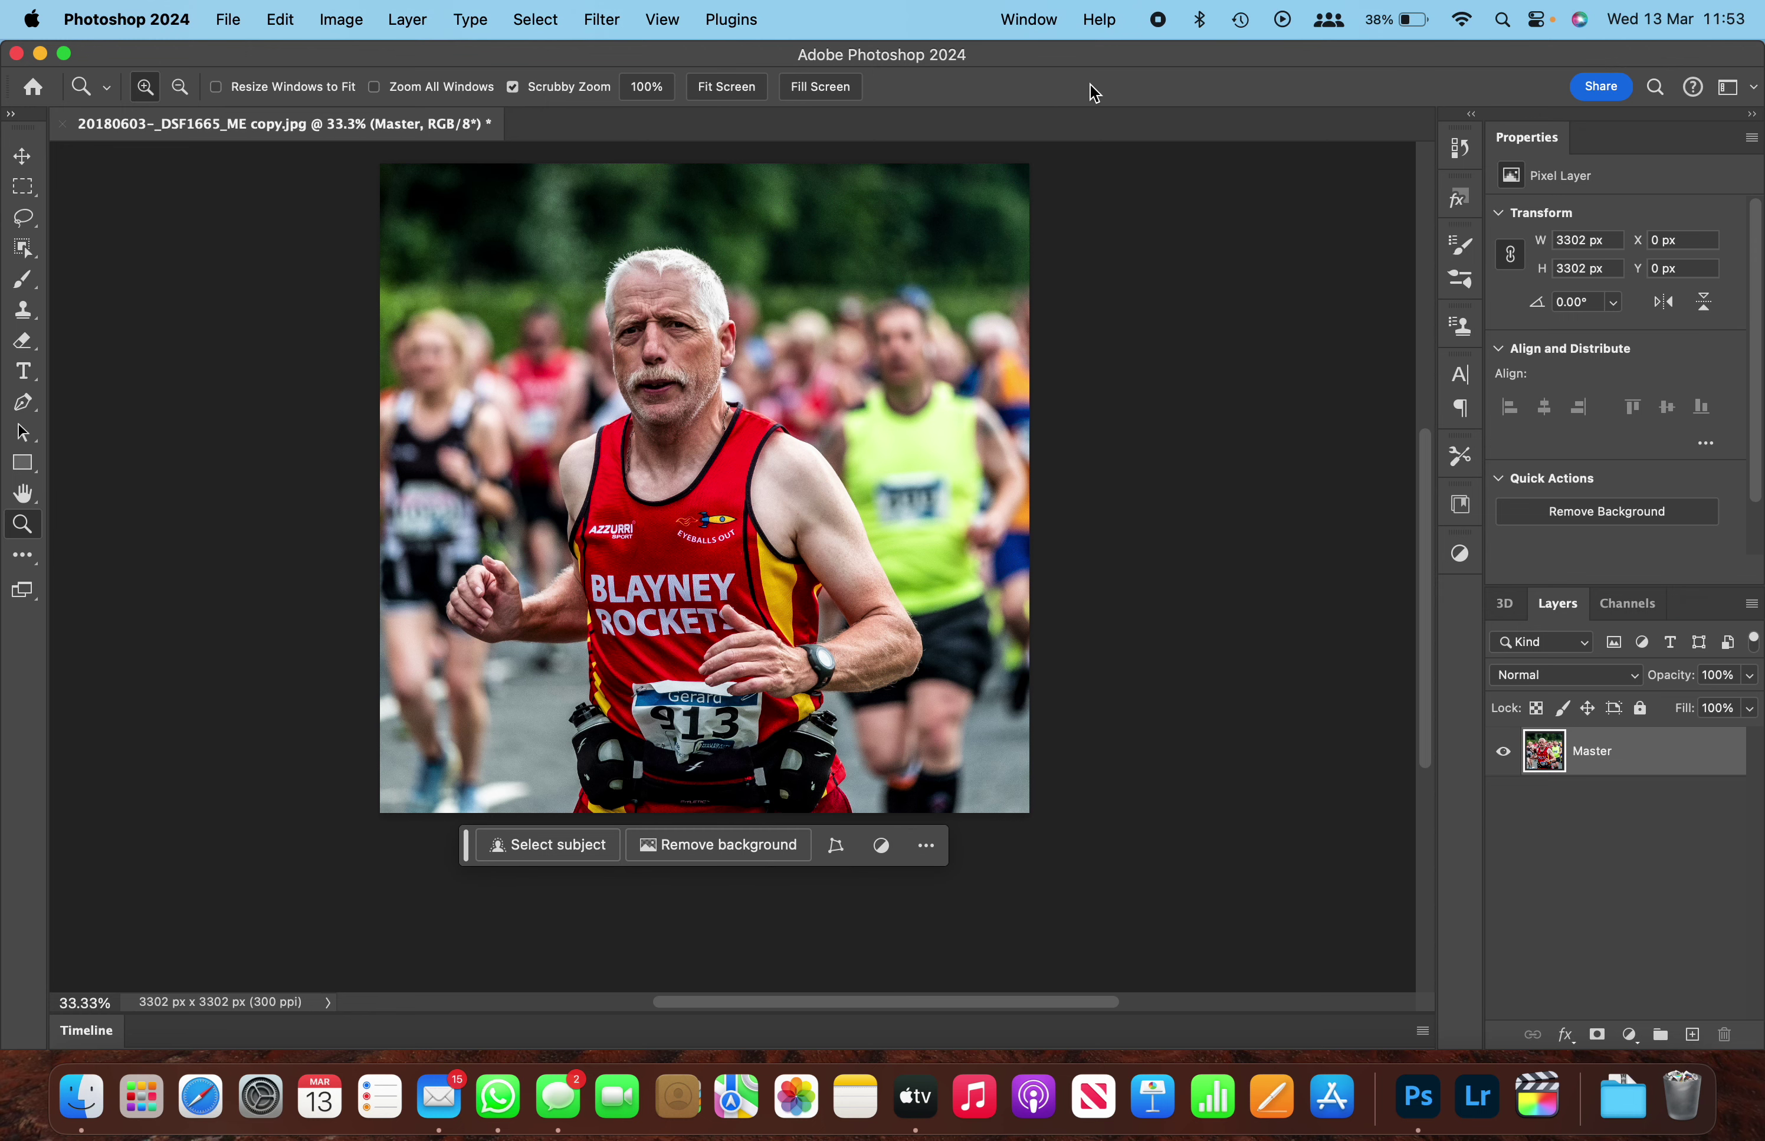
- Switch to the Photography workspace so the adjustment presets are available
left_click(1035, 22)
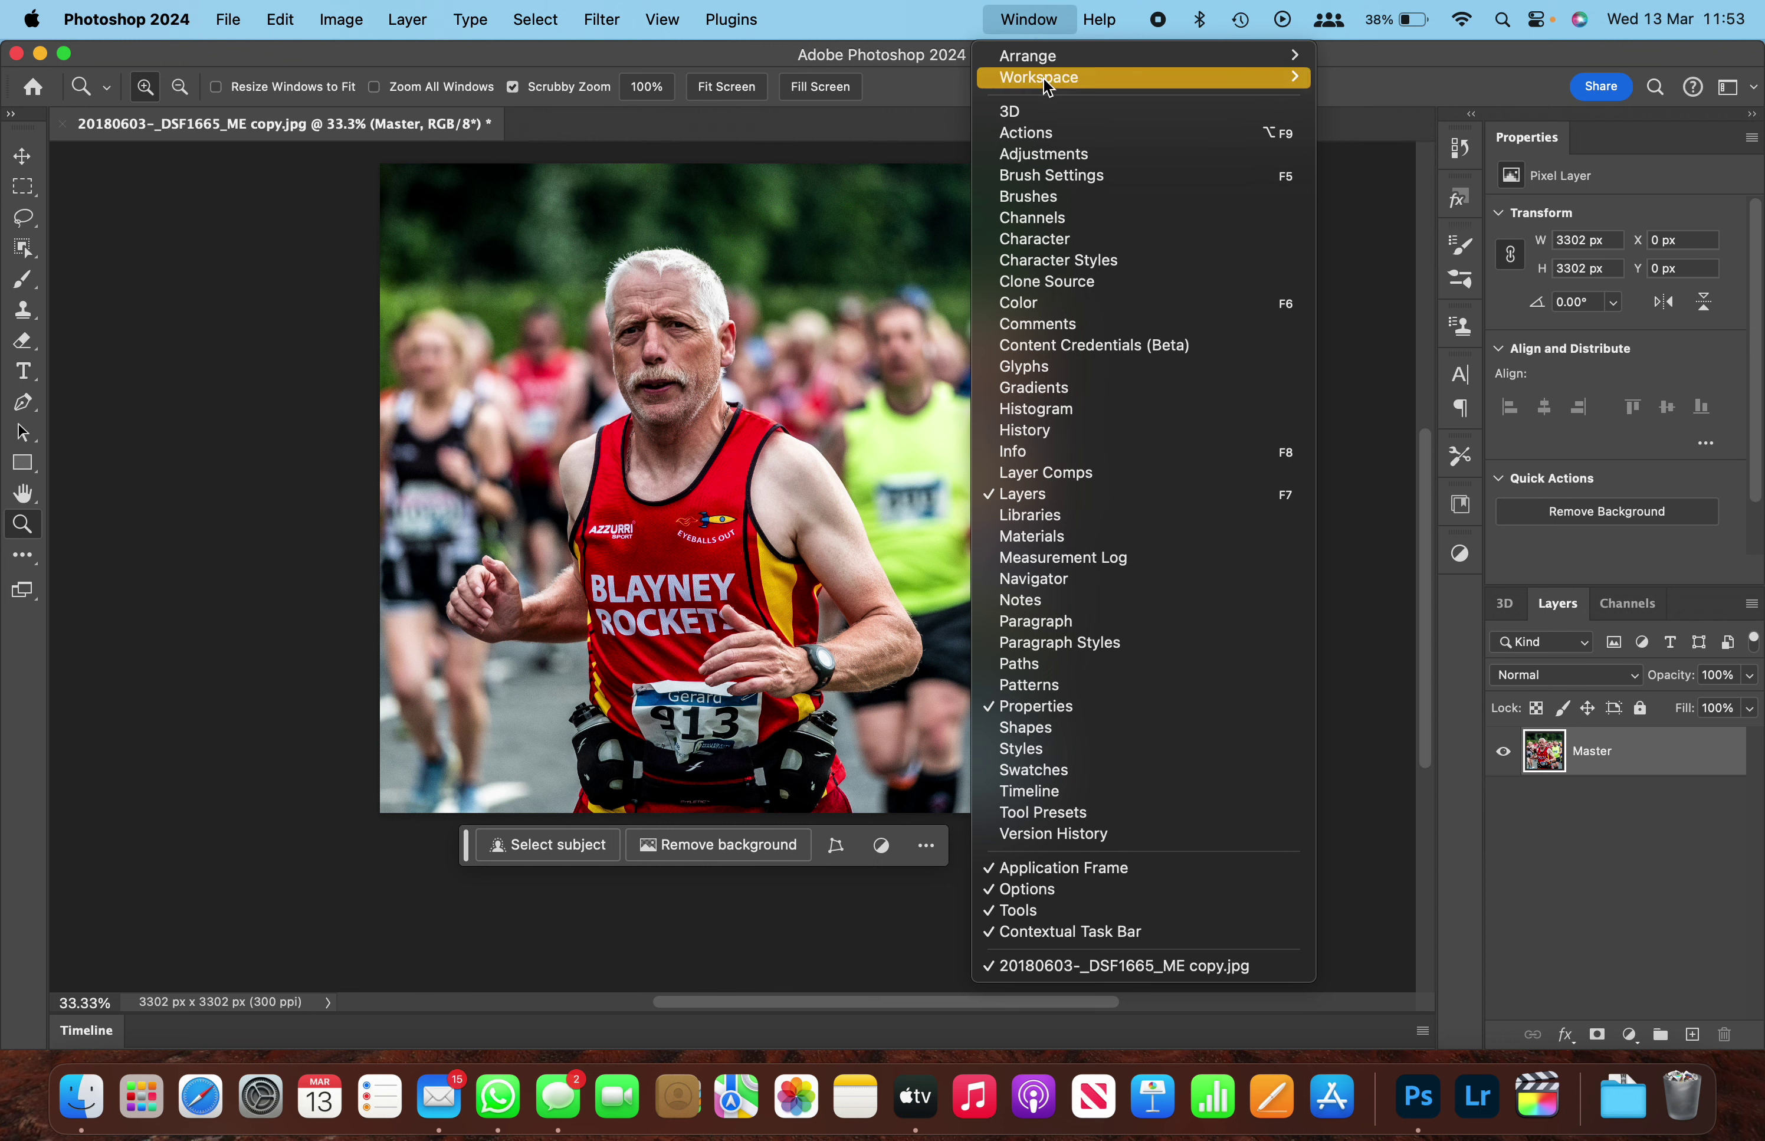
mouse_move(1051, 89)
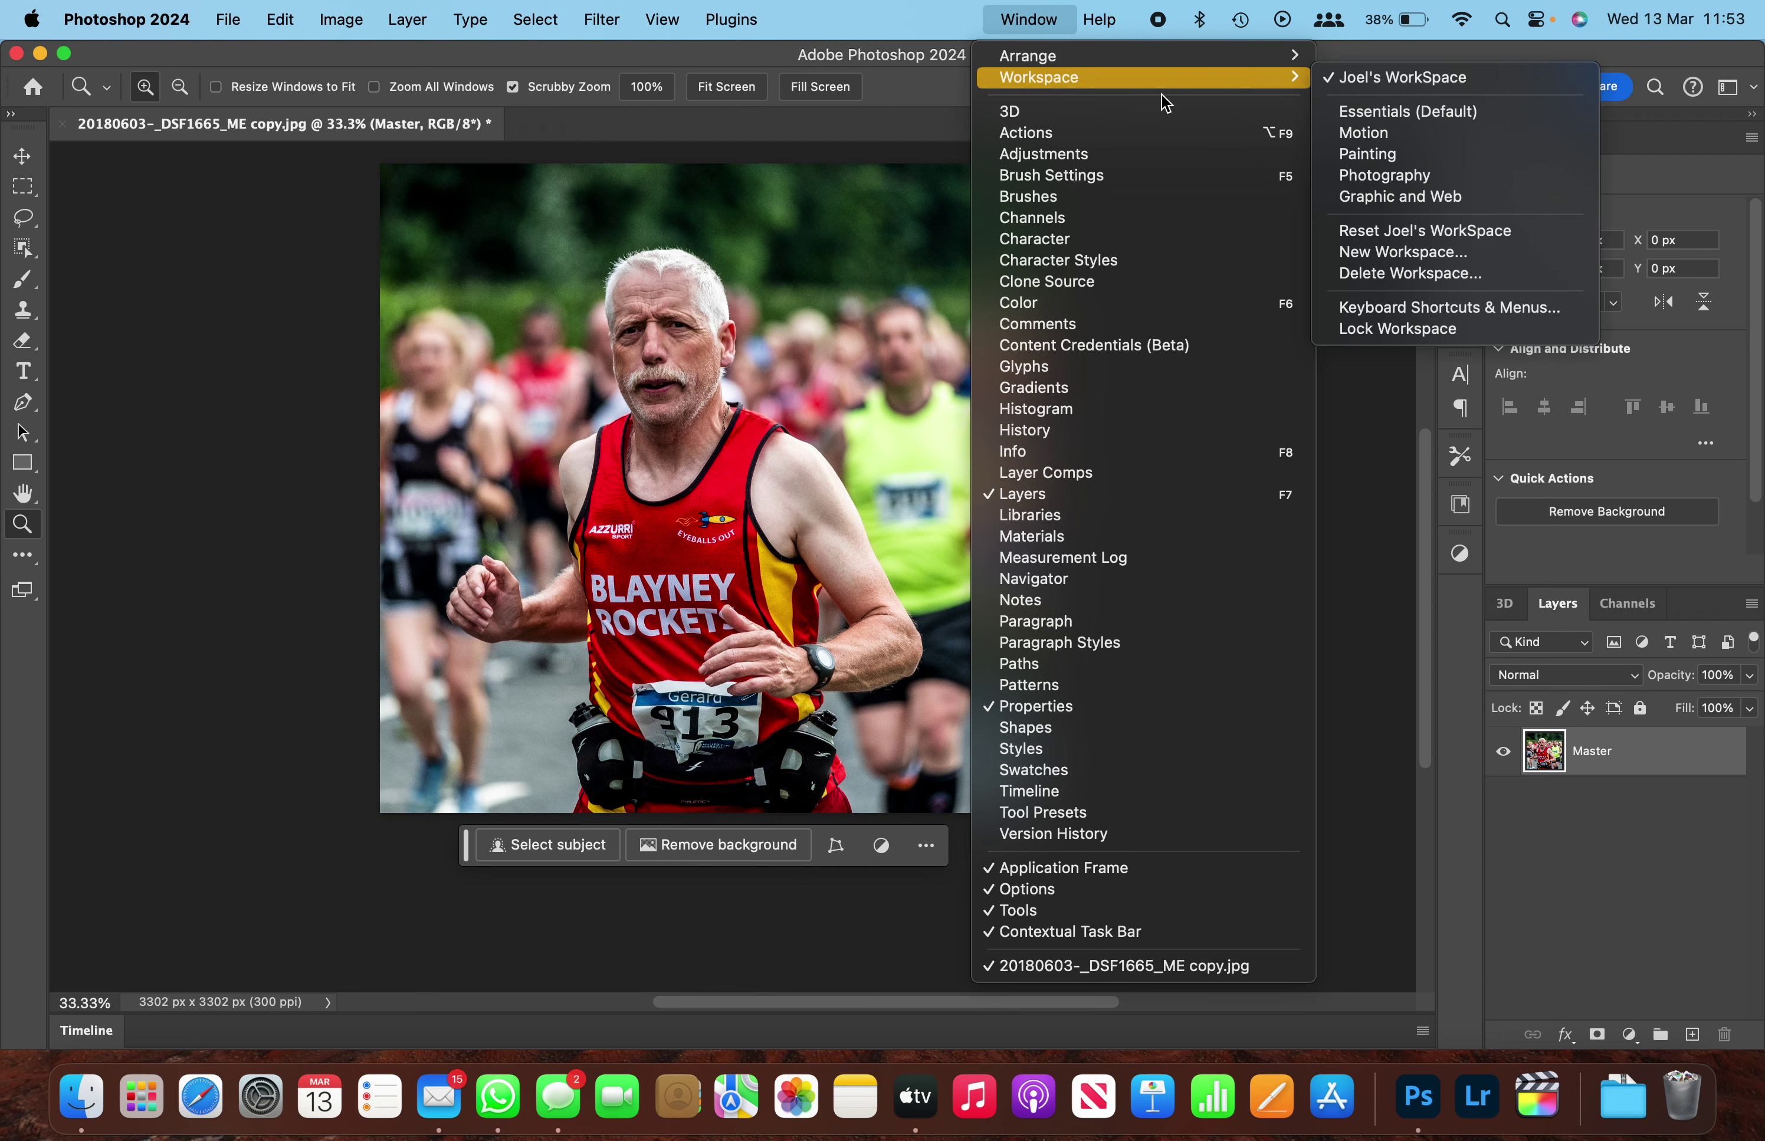
left_click(1426, 177)
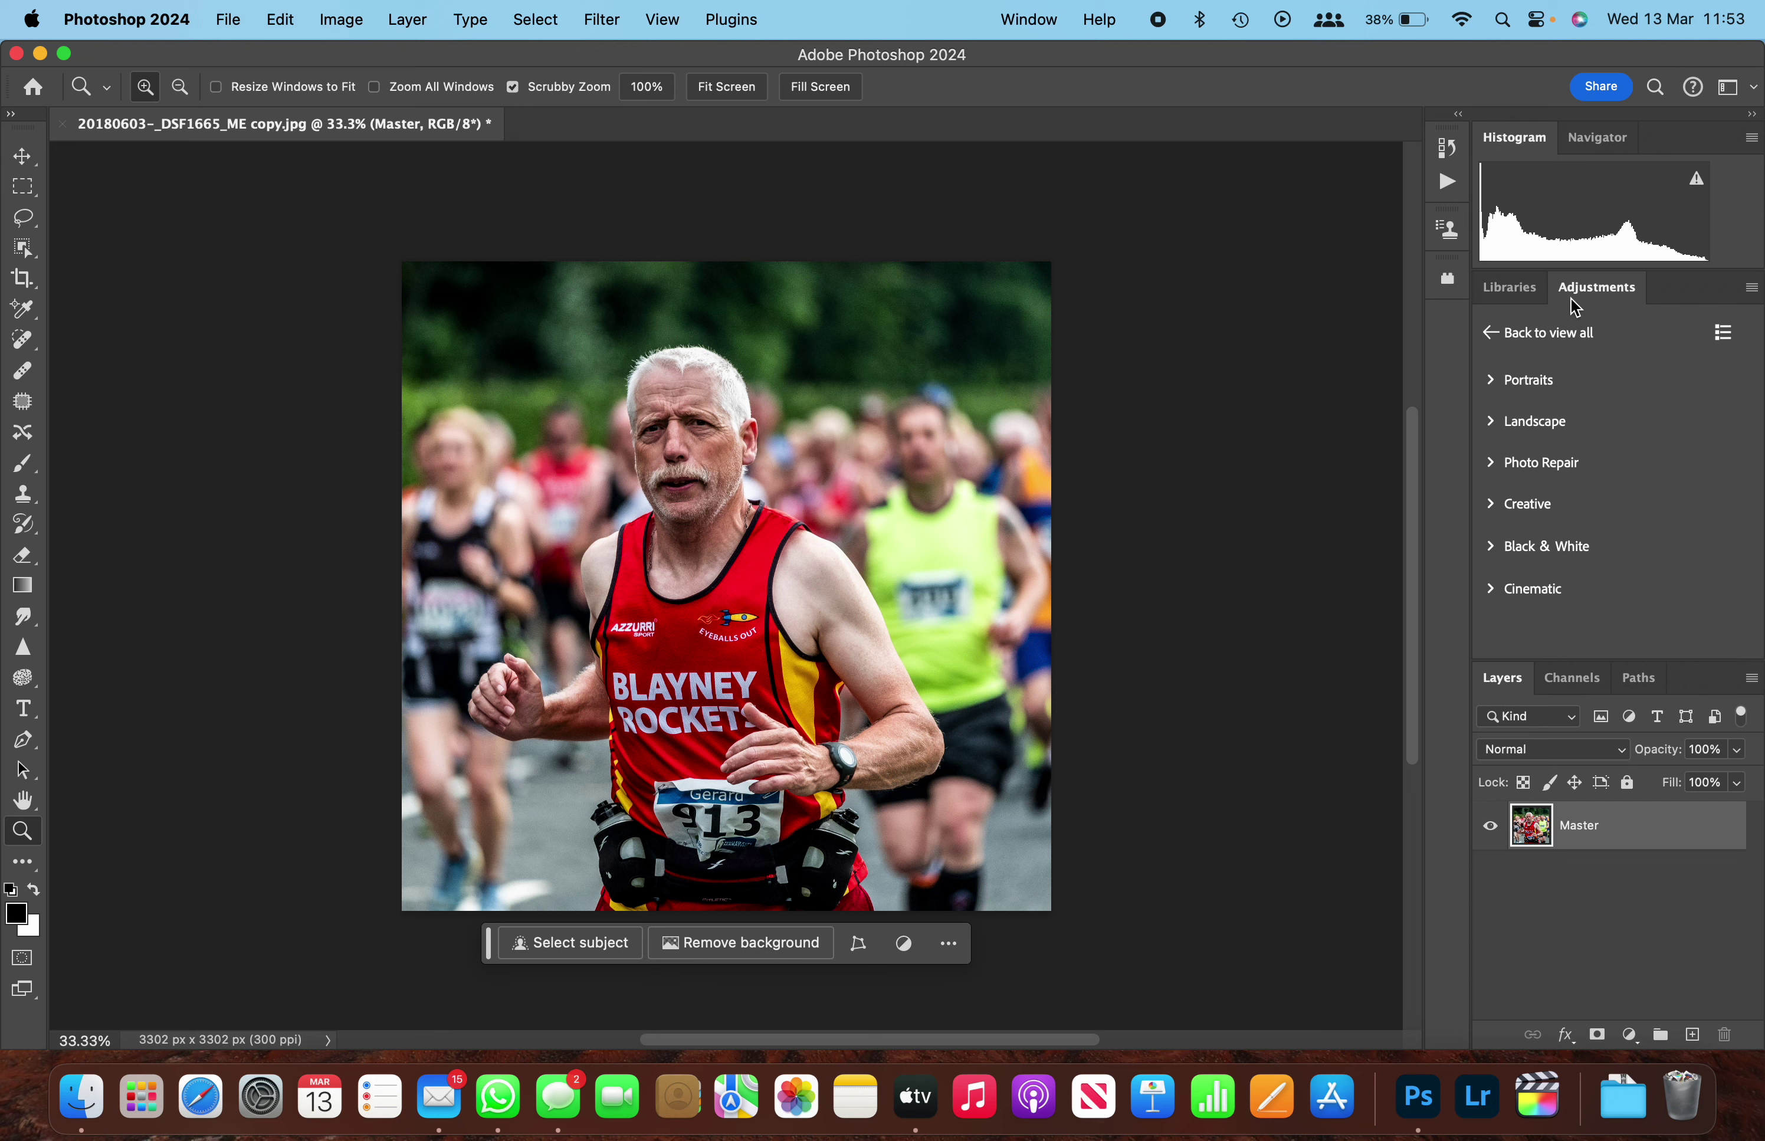
left_click(1029, 22)
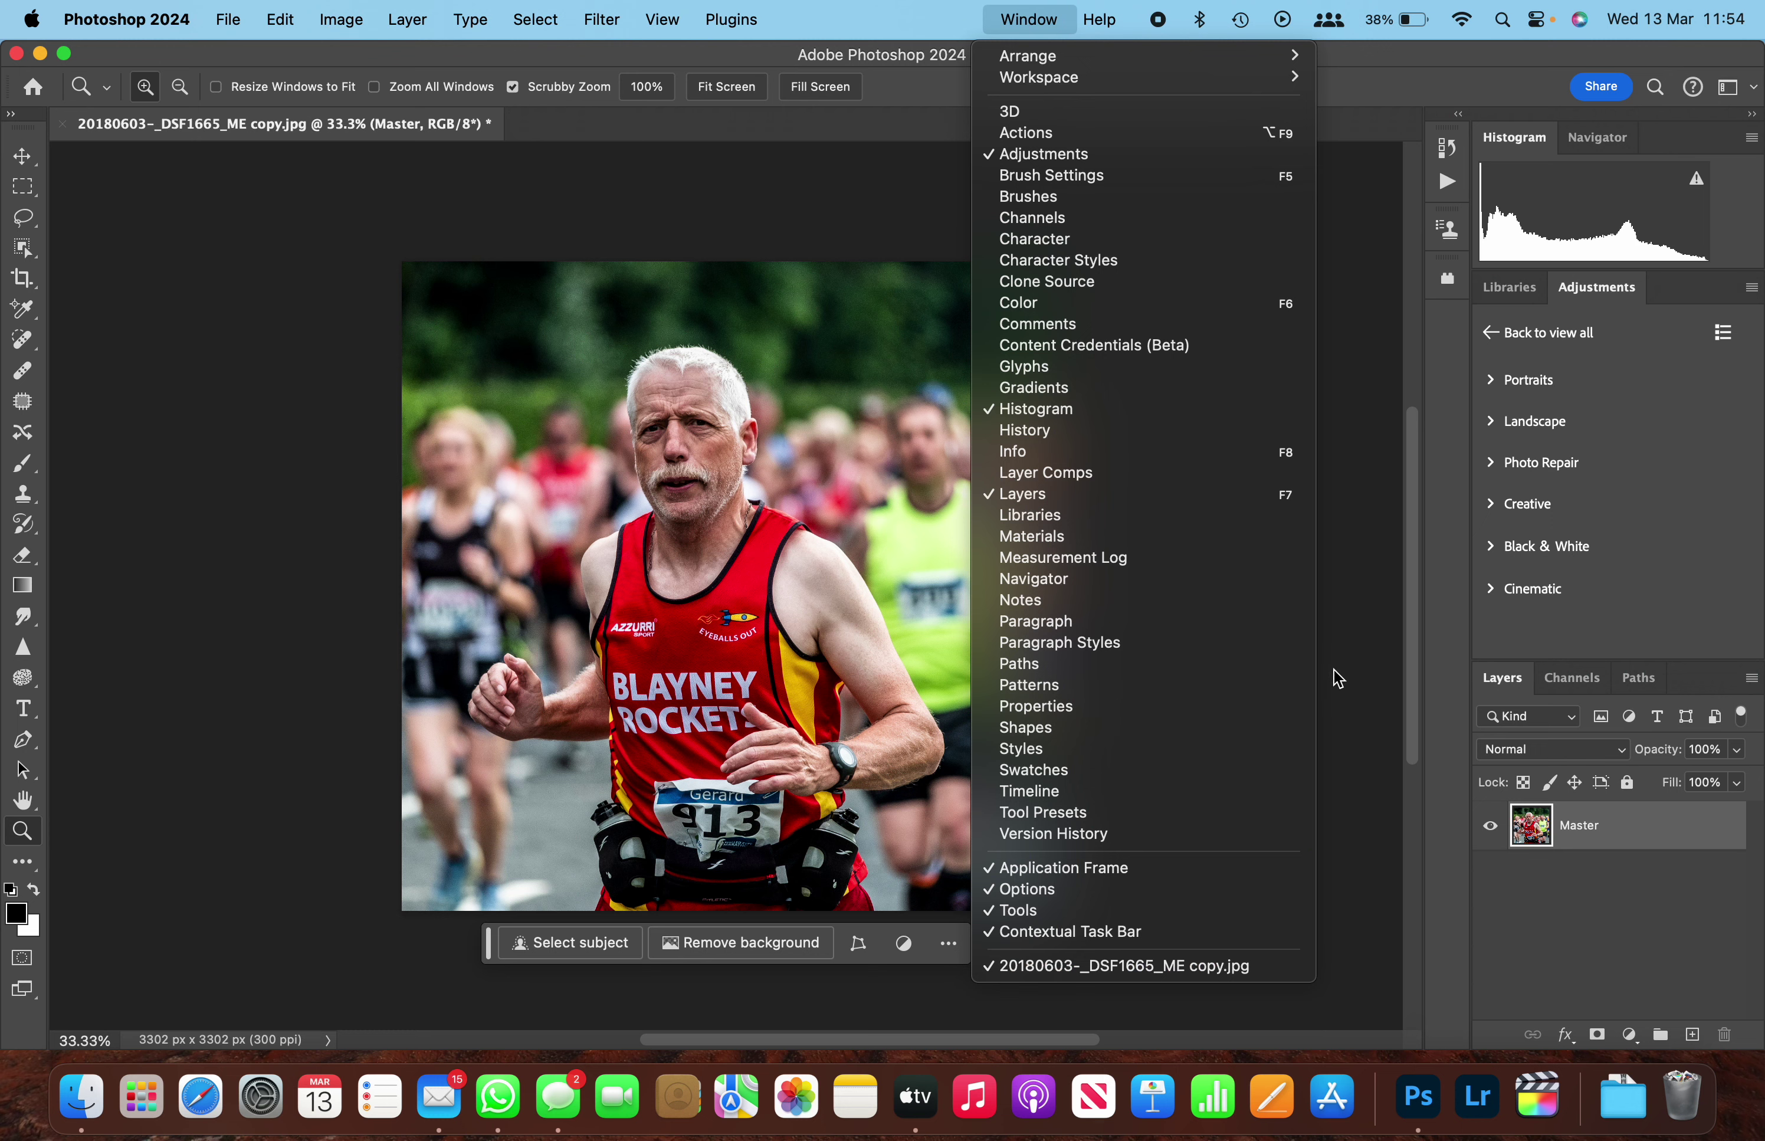
left_click(1353, 662)
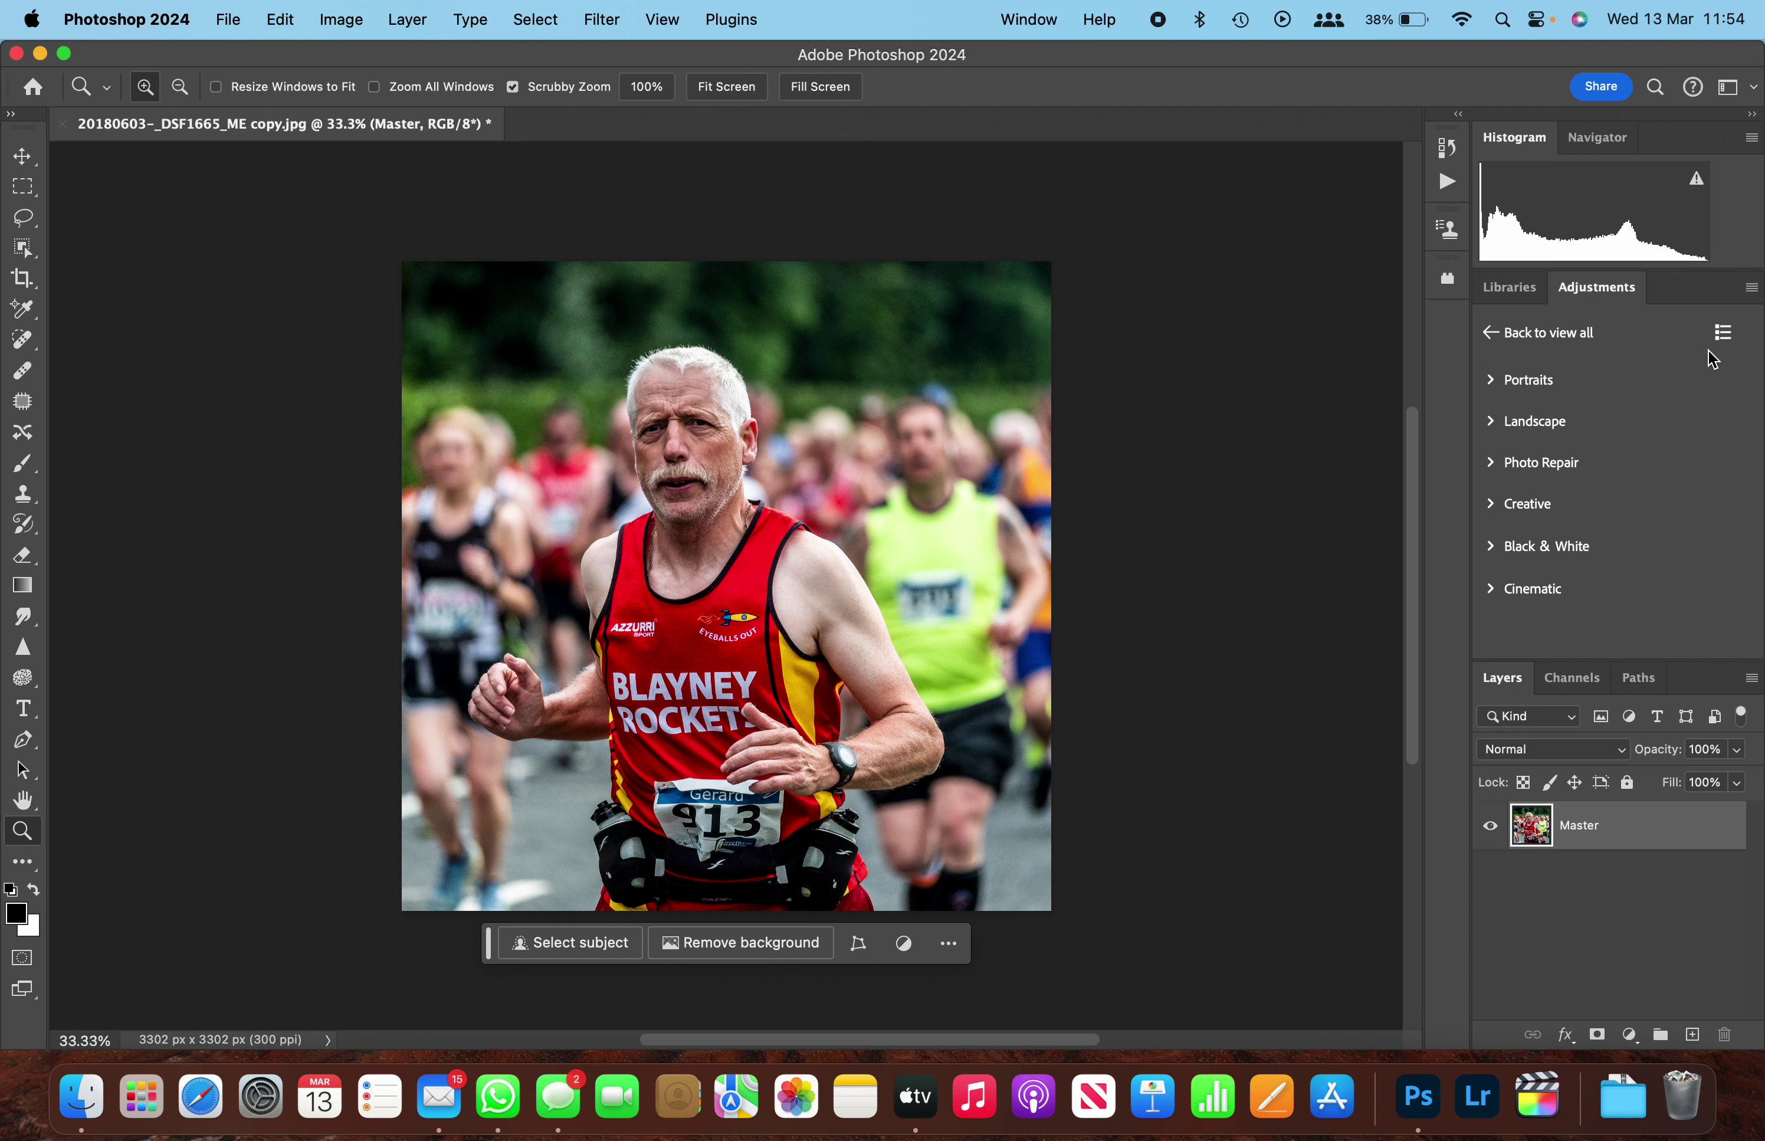
- Browse the full set of adjustment presets and apply the Moody Blues preset from the Portraits category
left_click(1490, 338)
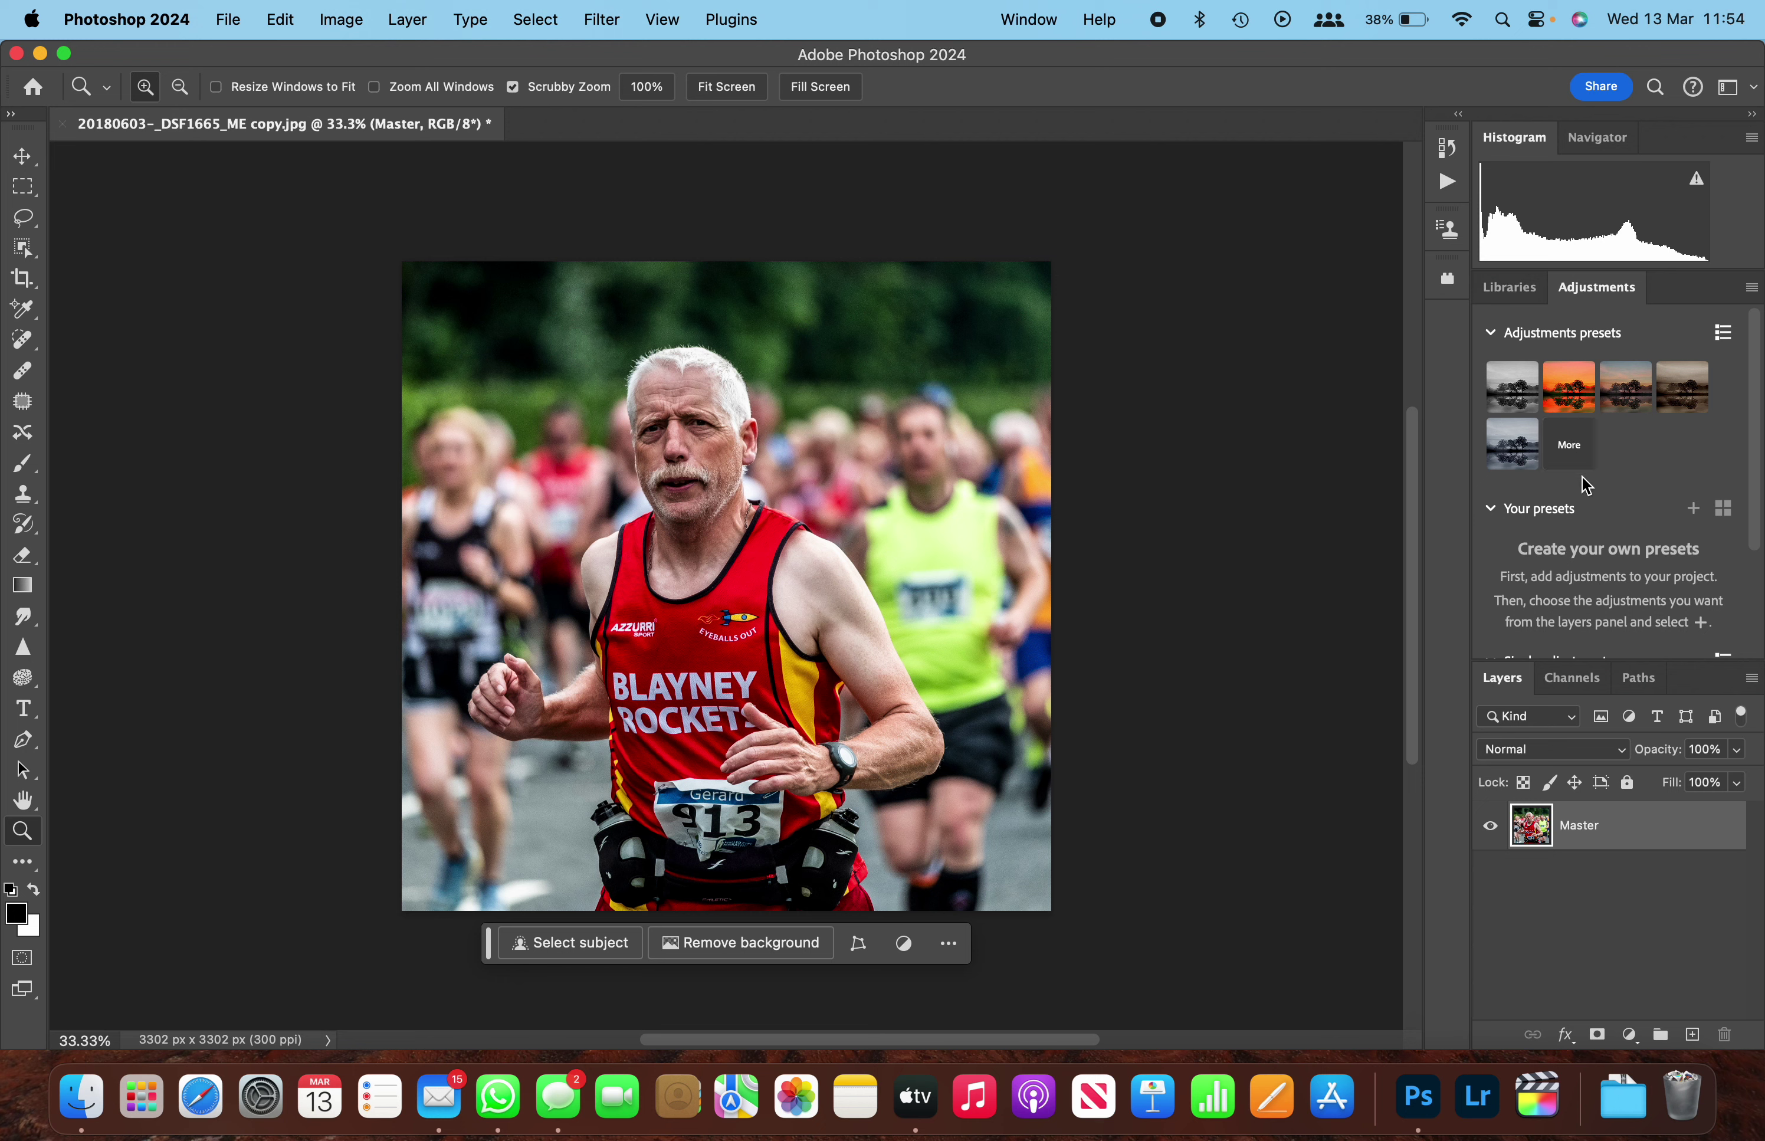
left_click(1571, 446)
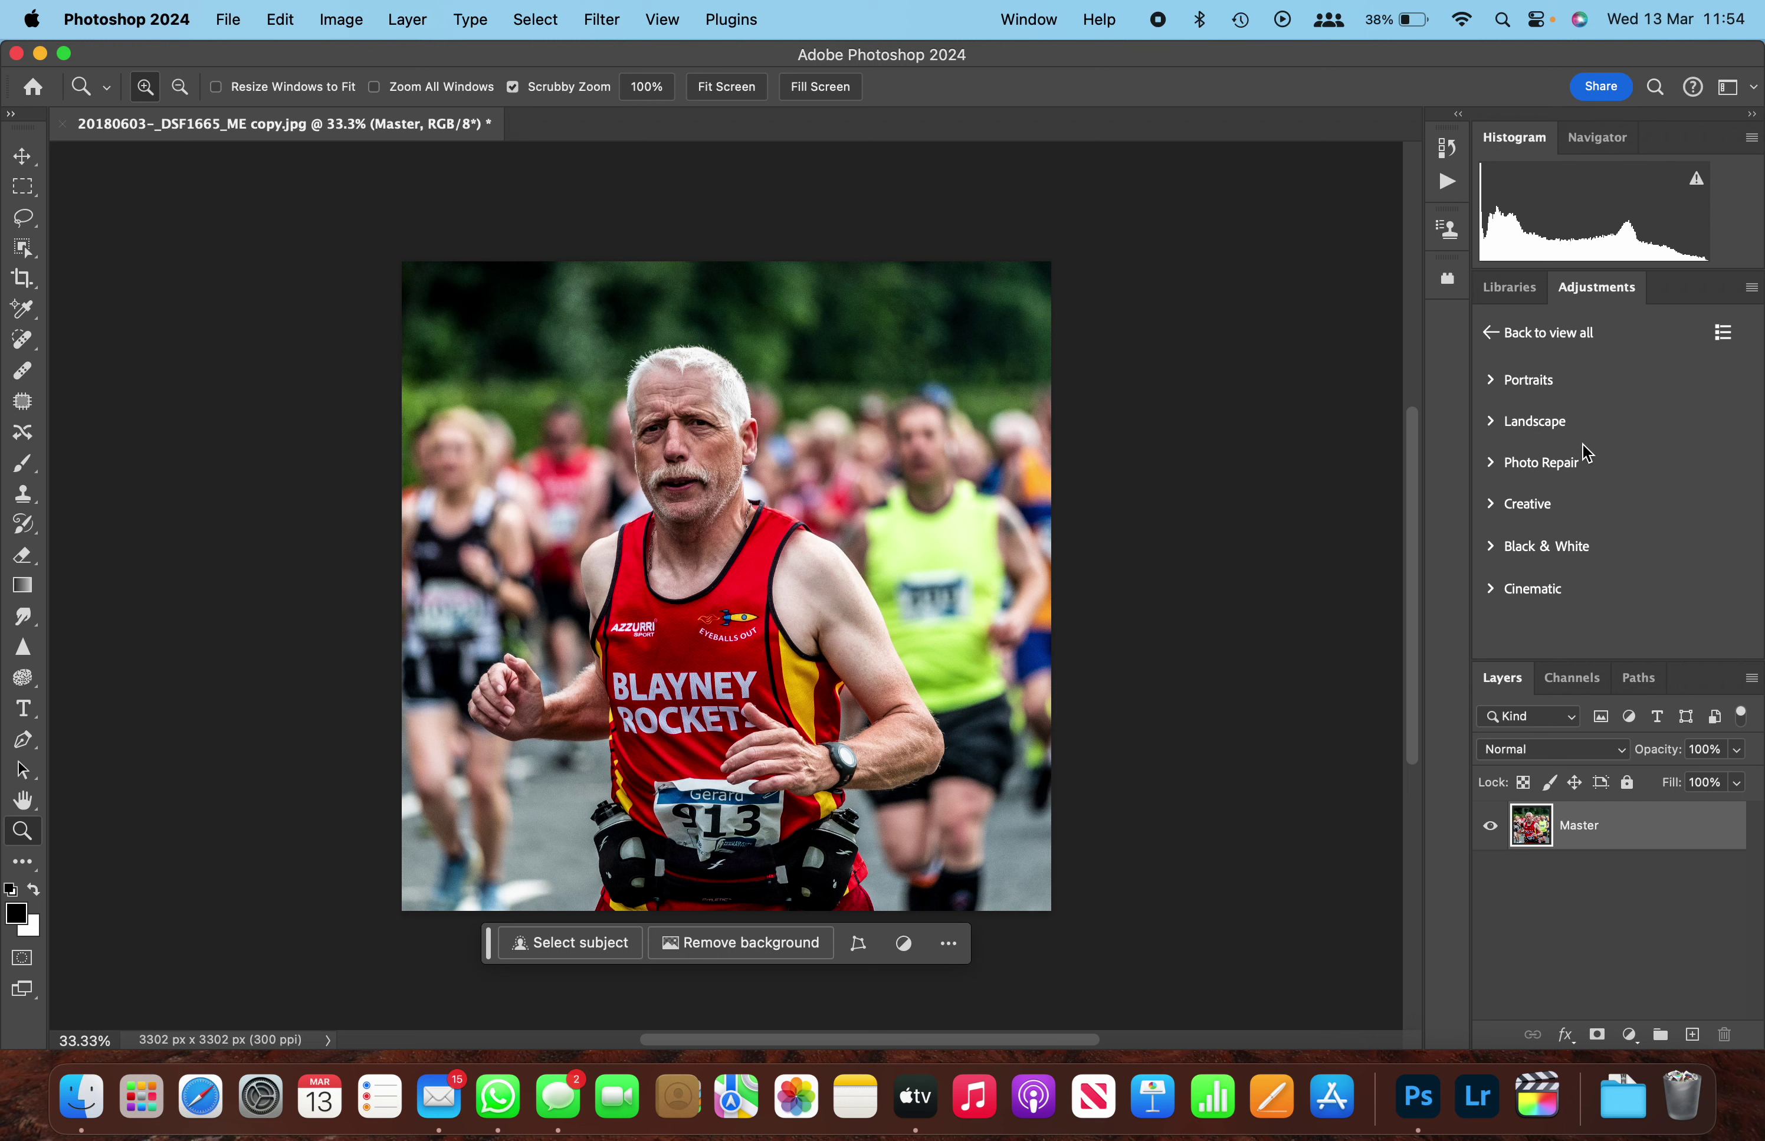
left_click(1495, 378)
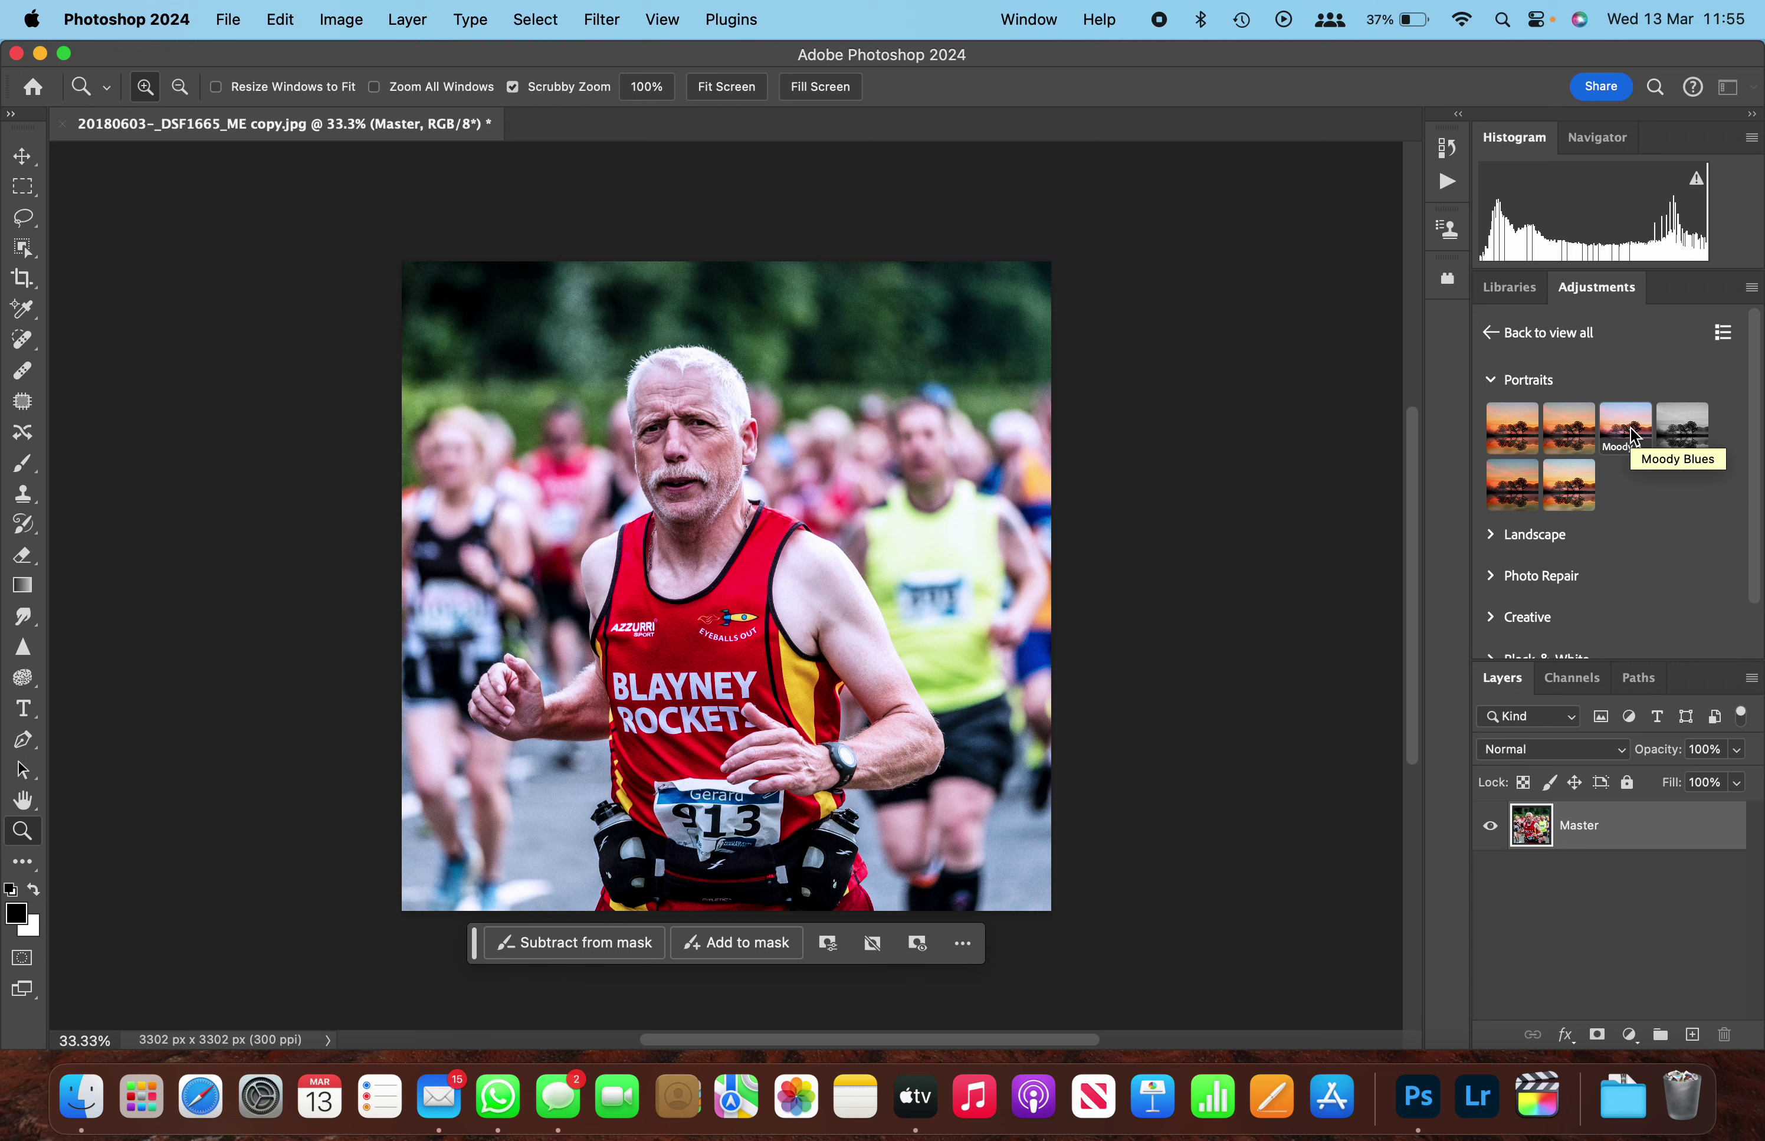
left_click(1635, 439)
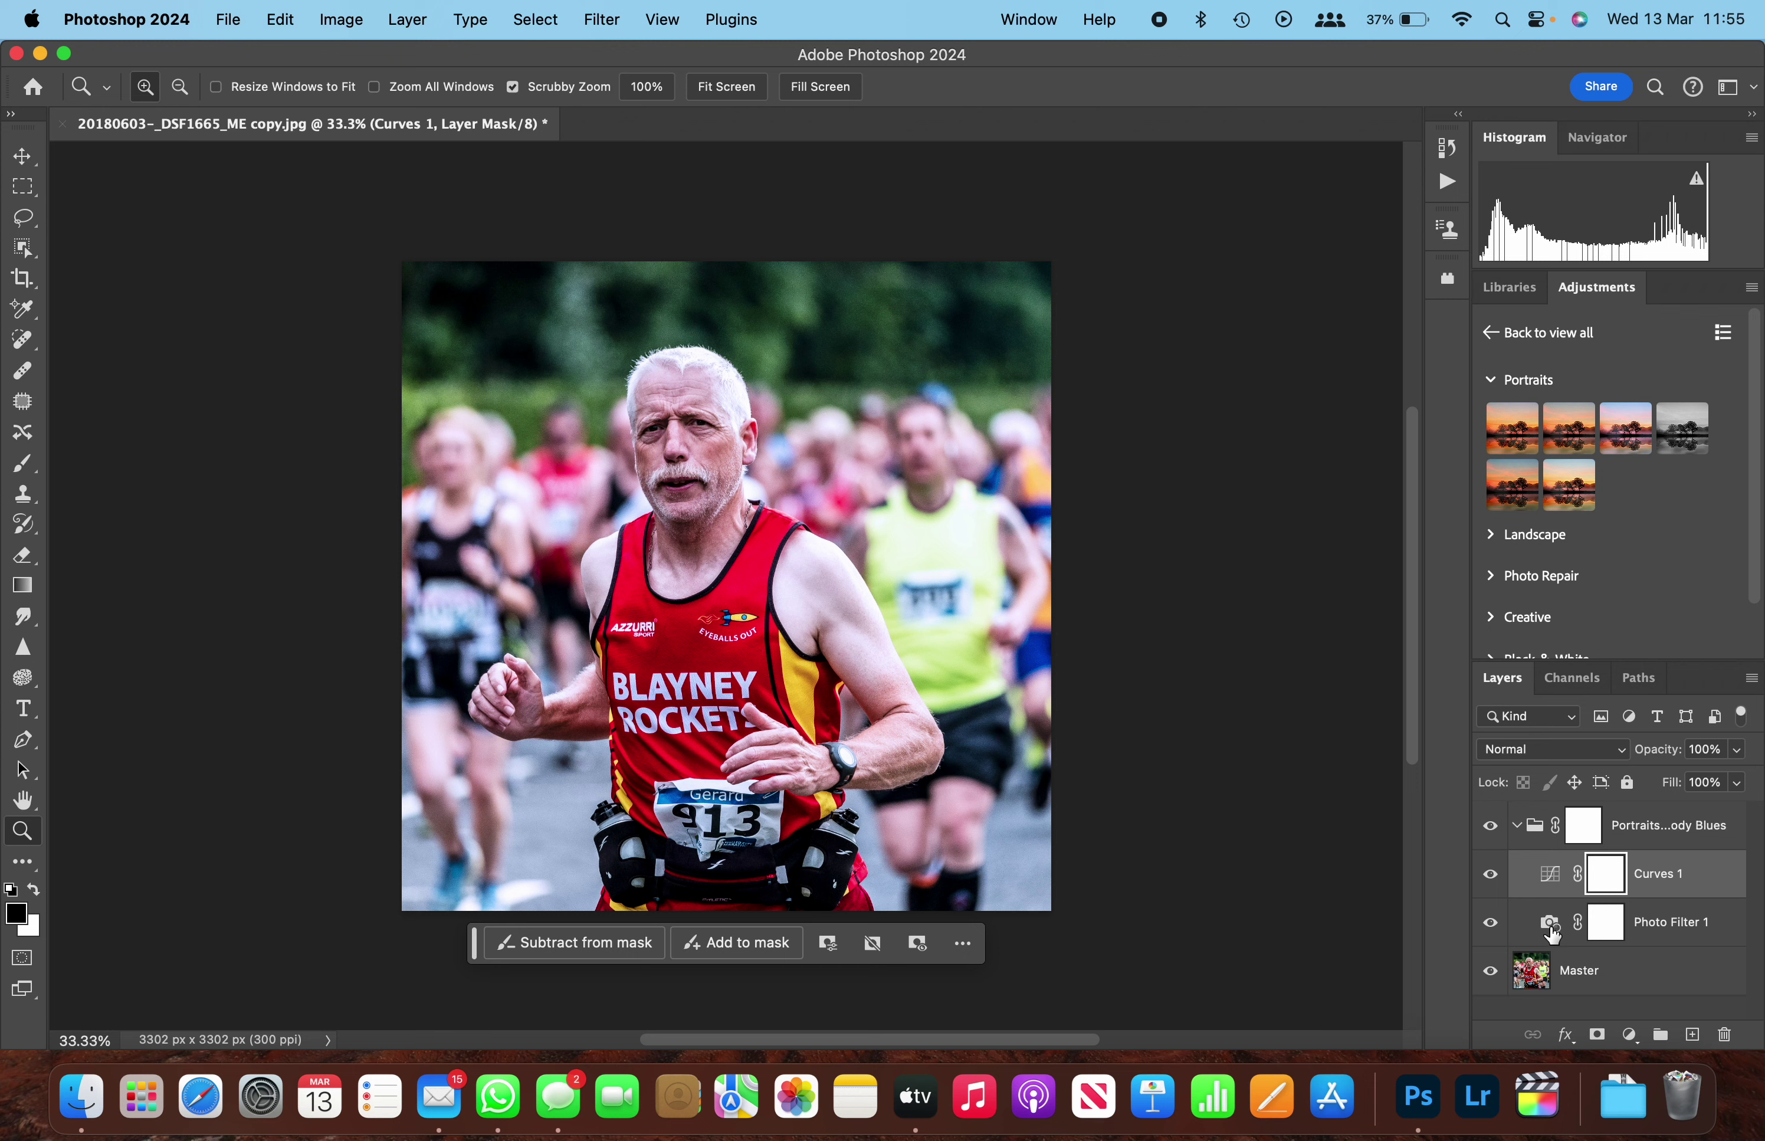
- Change the Moody Blues group's photo filter to a red colour, ff0030, with a density of 50%
left_click(1550, 929)
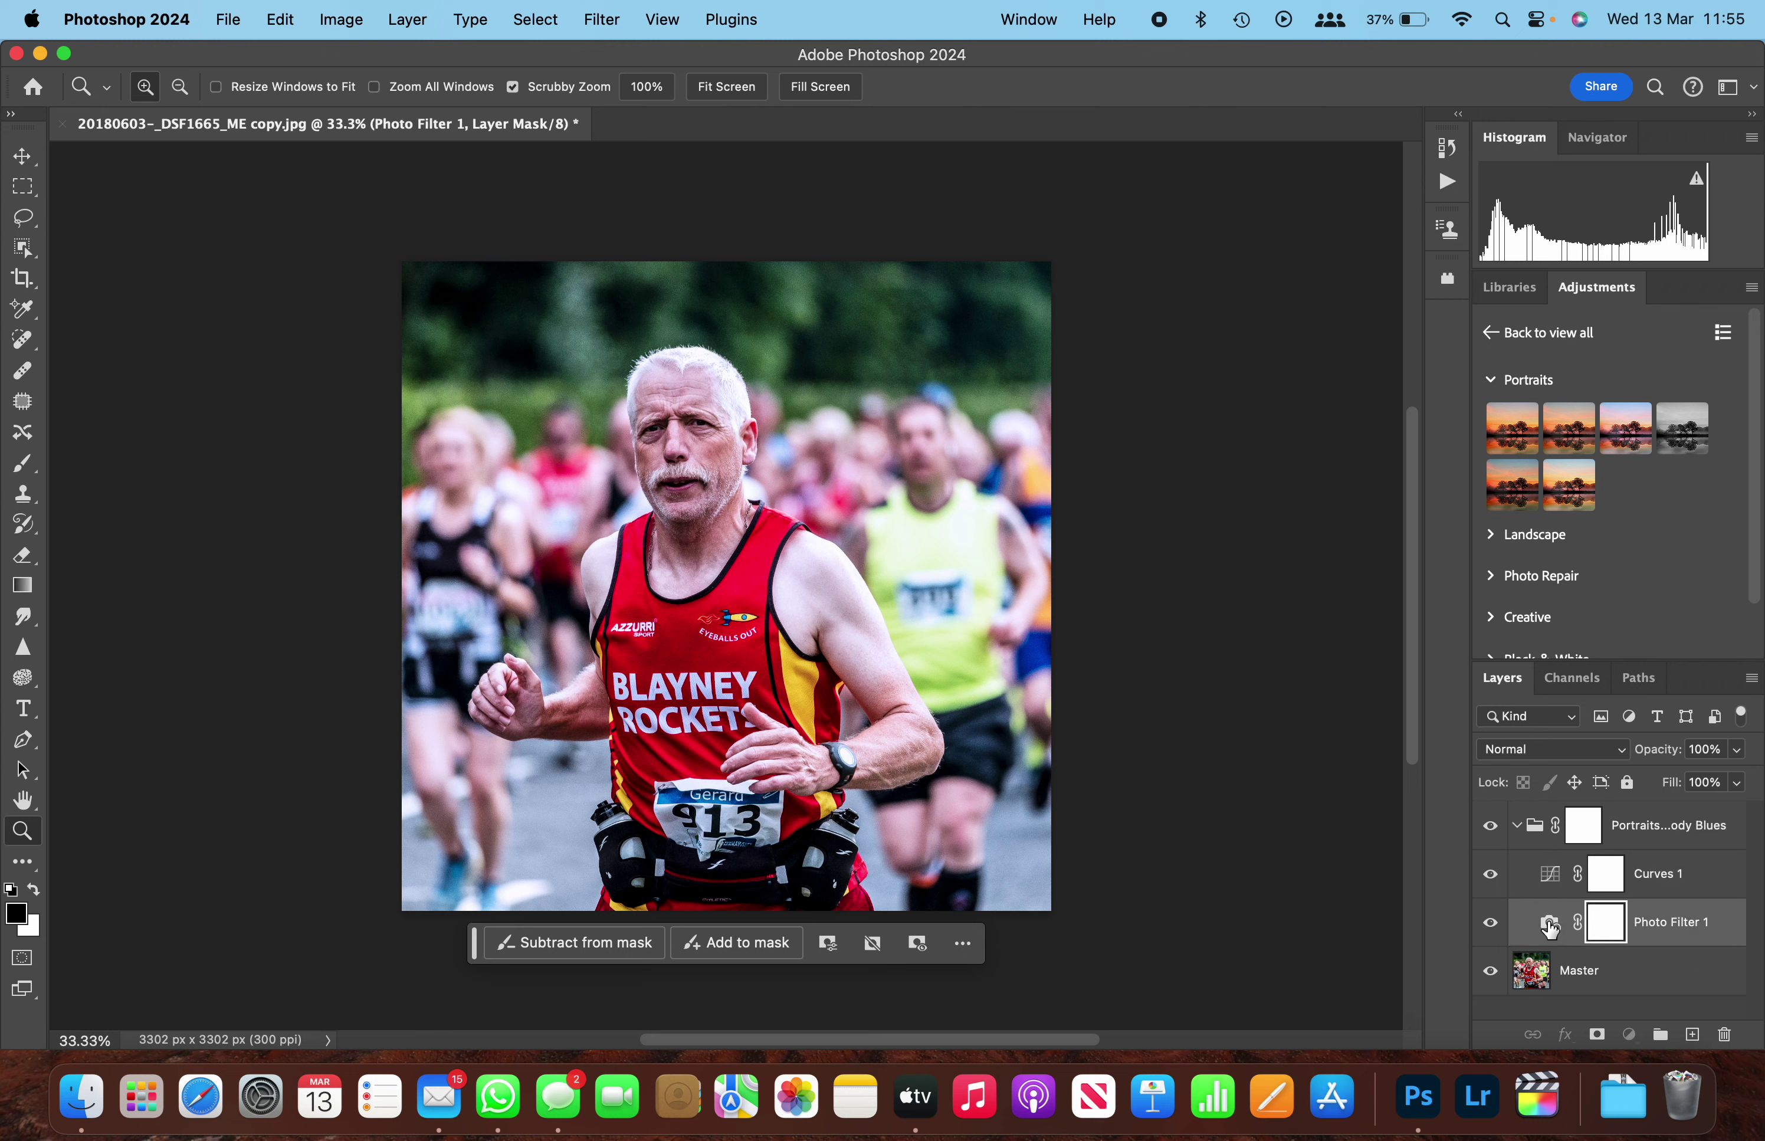
double_click(1550, 929)
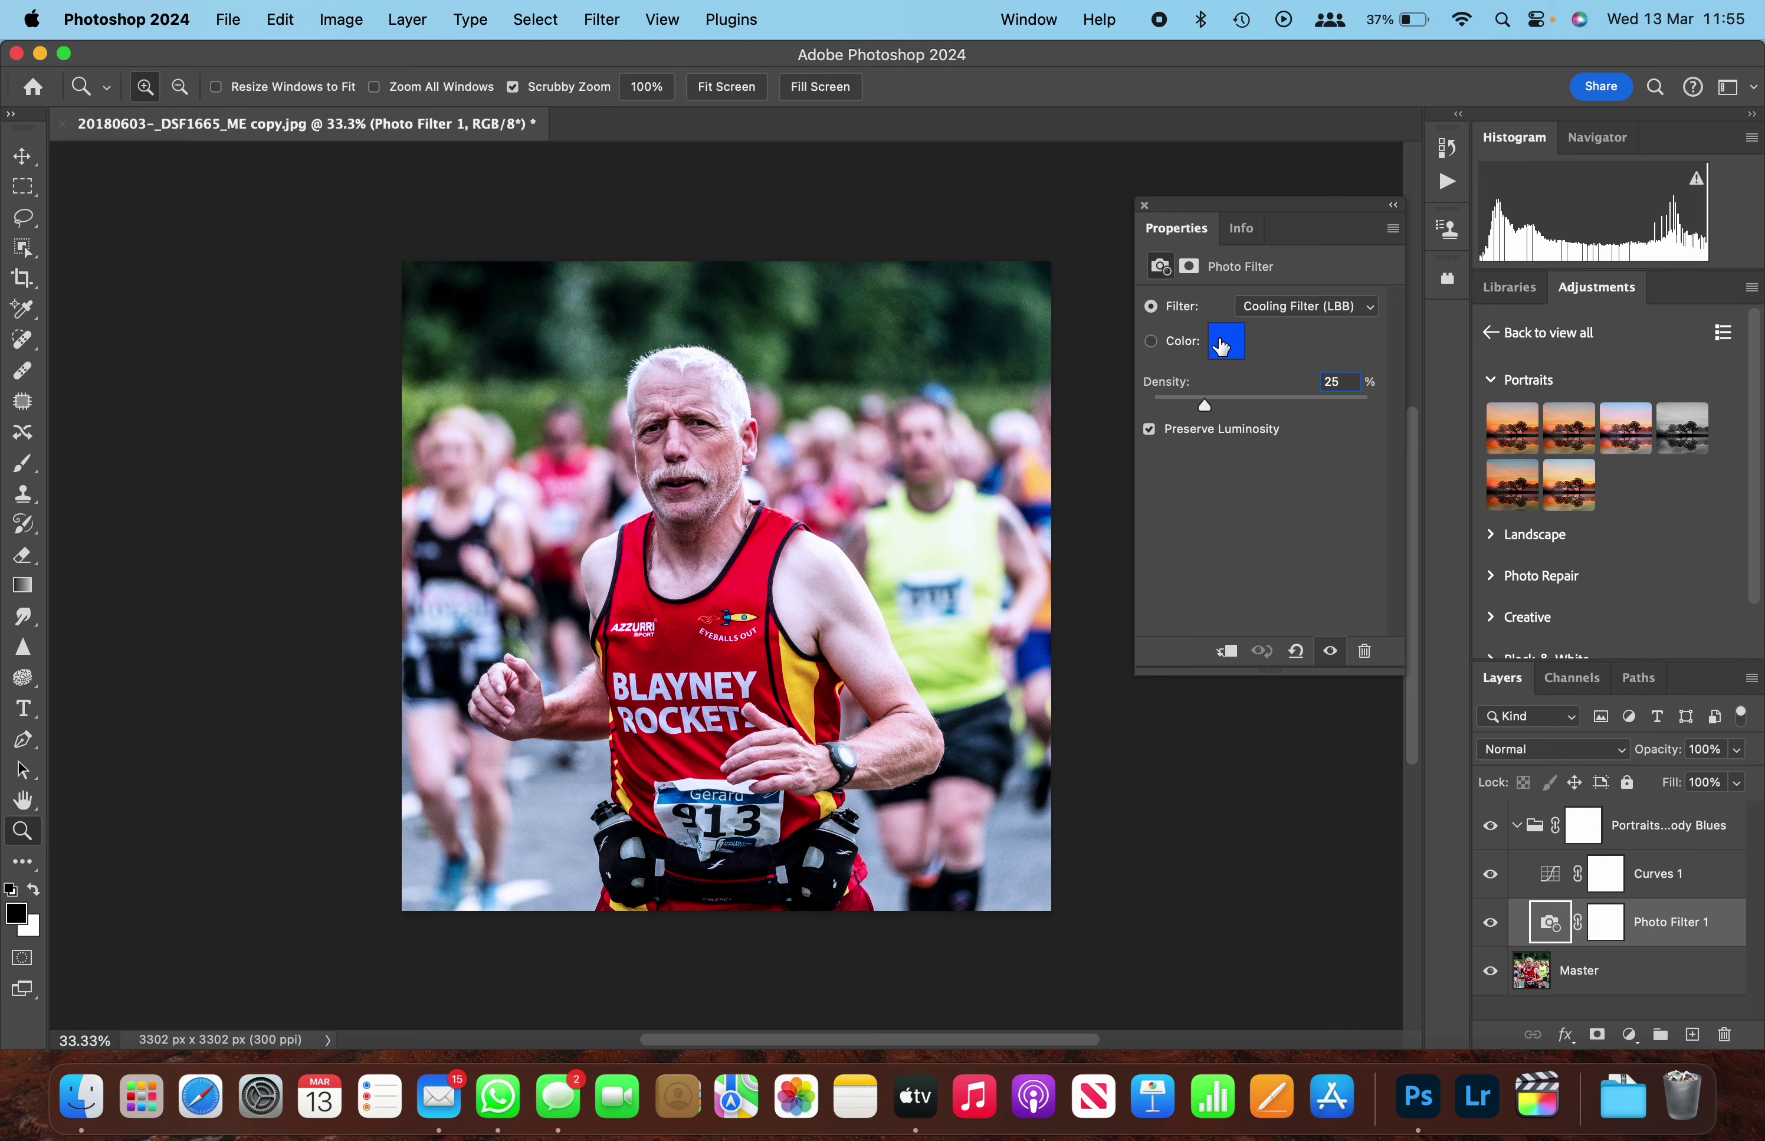
left_click(1228, 343)
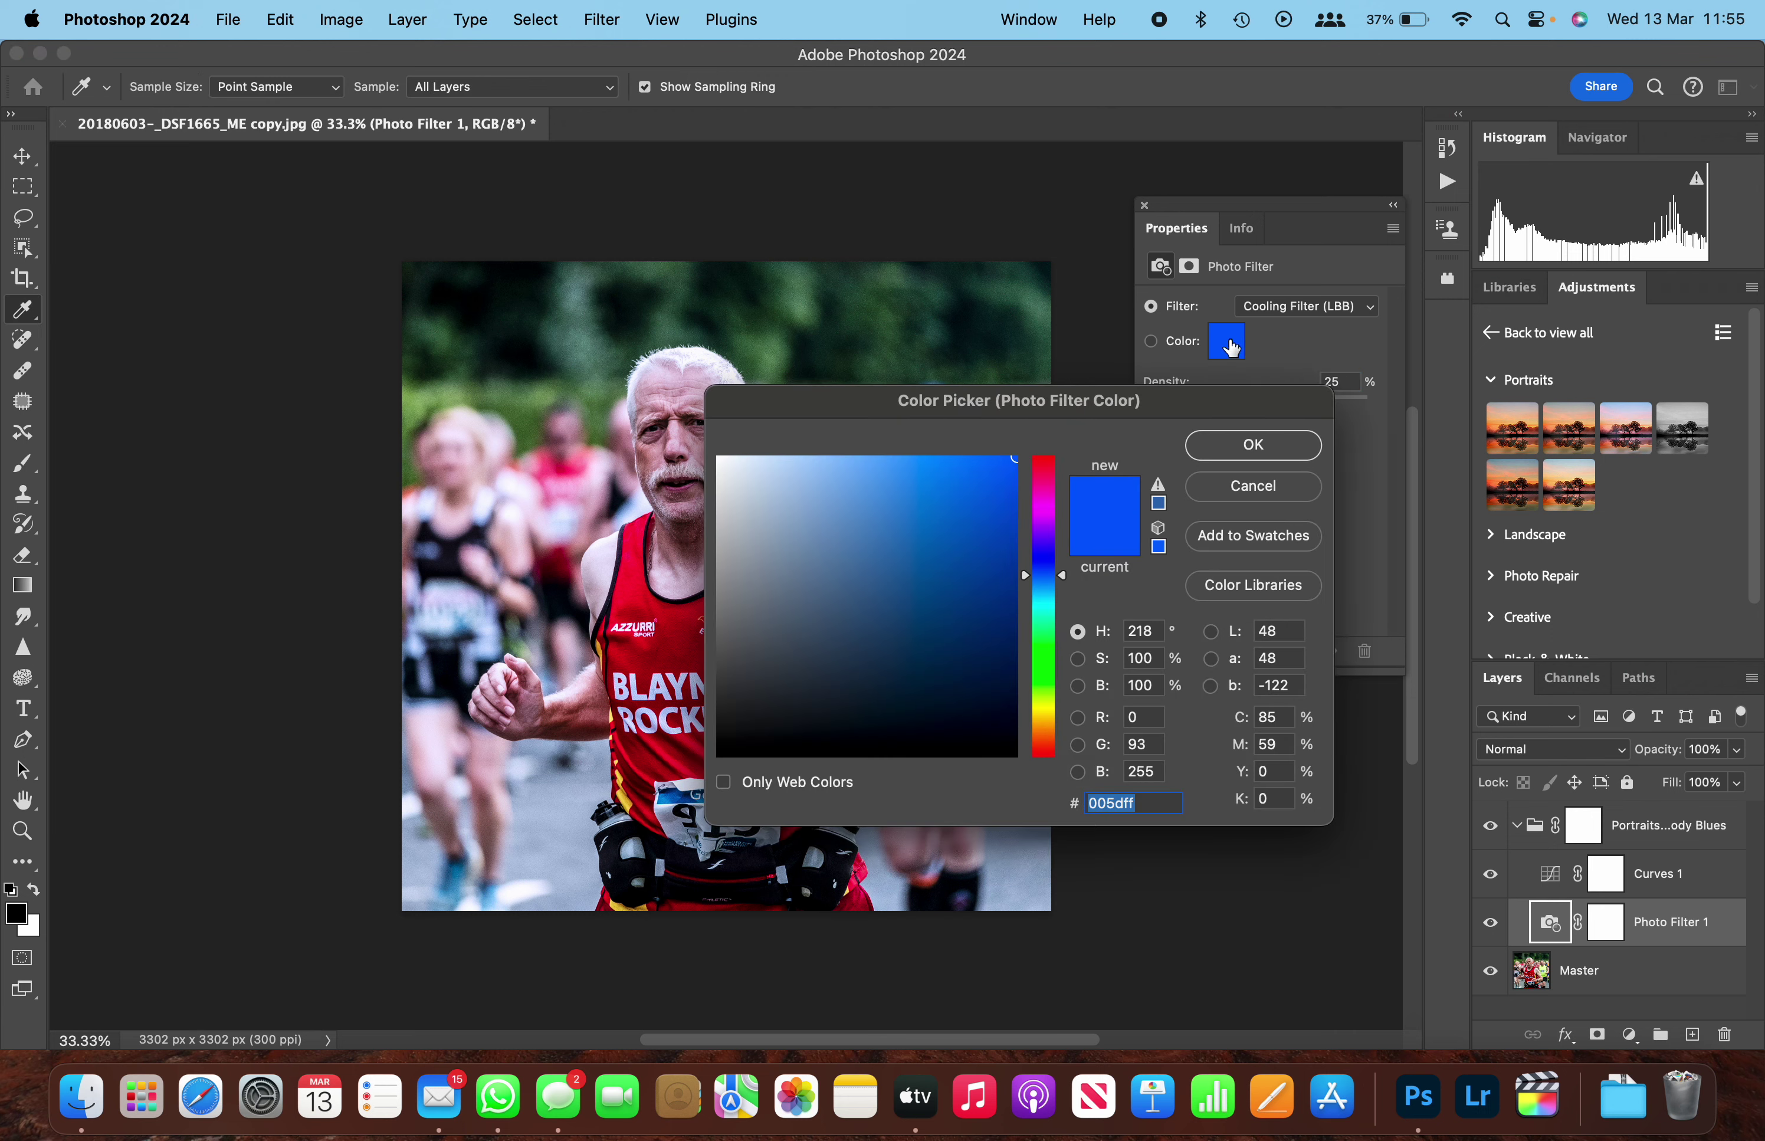
left_click(1045, 465)
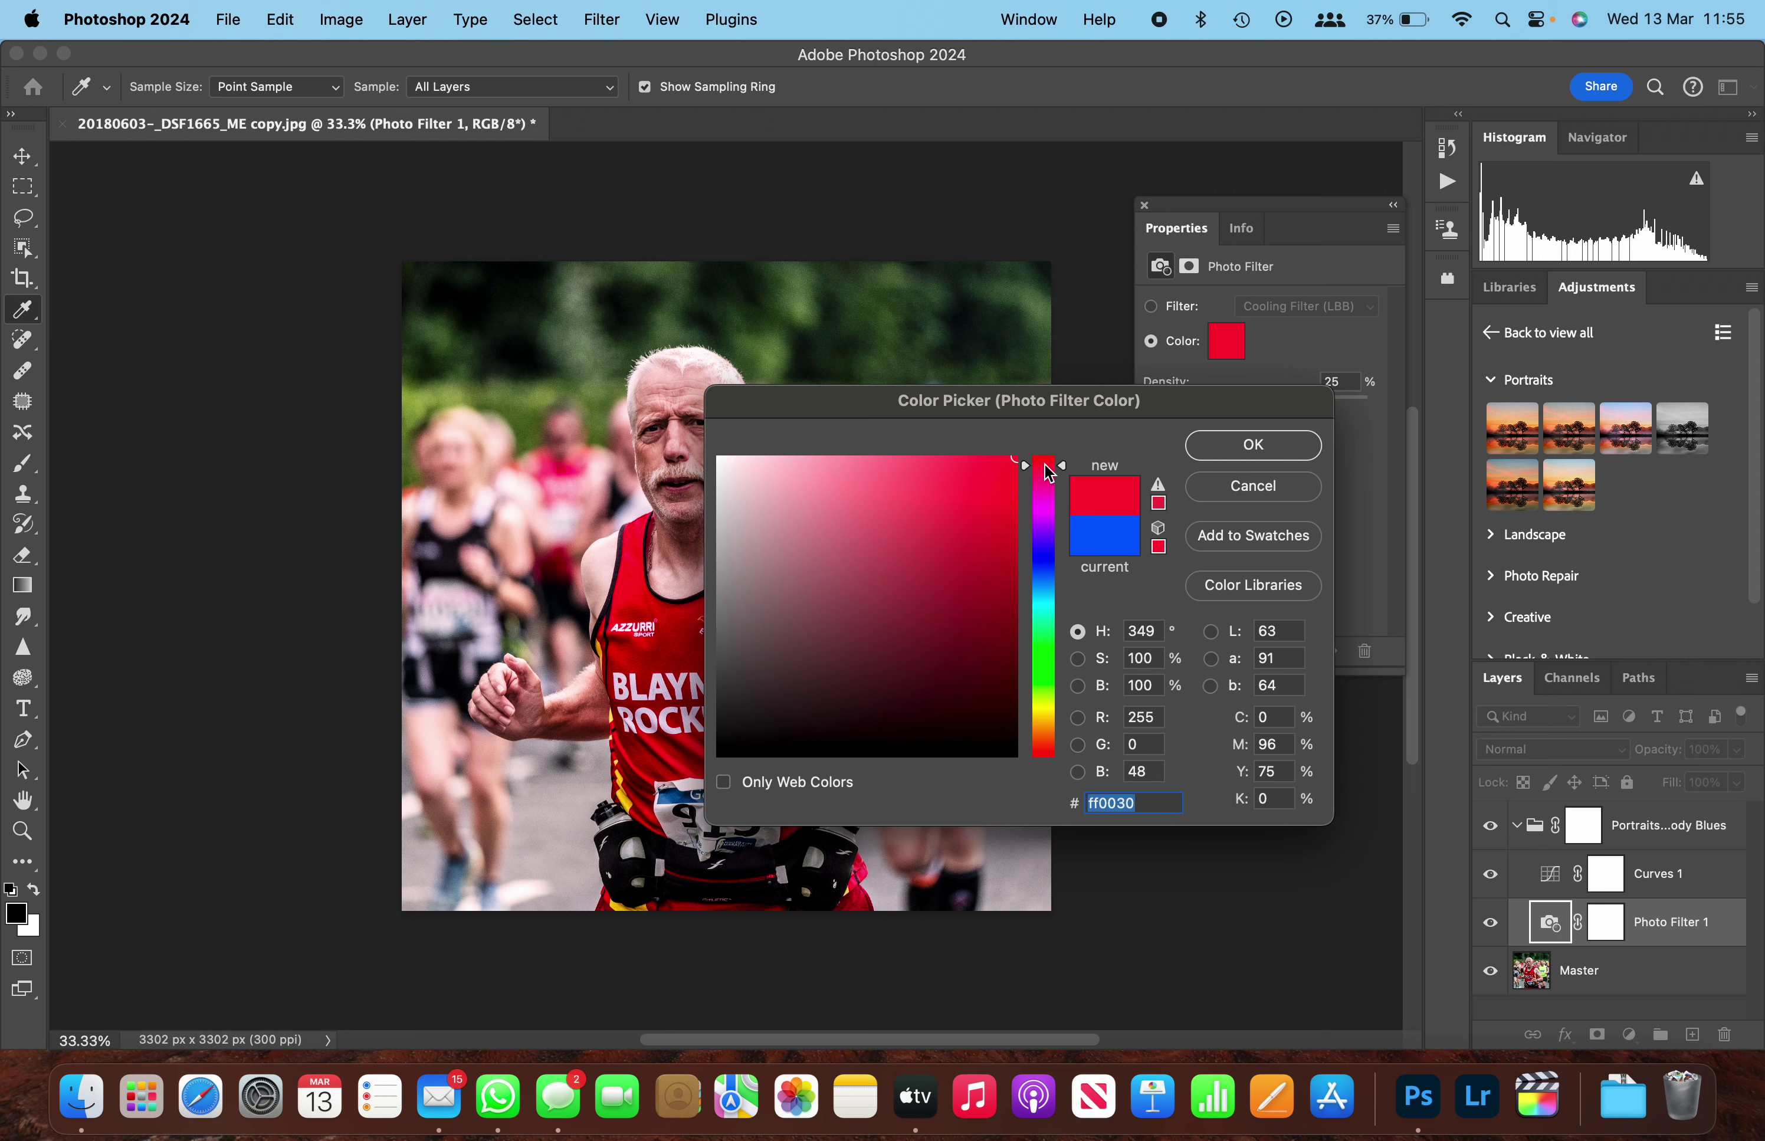
left_click(1253, 446)
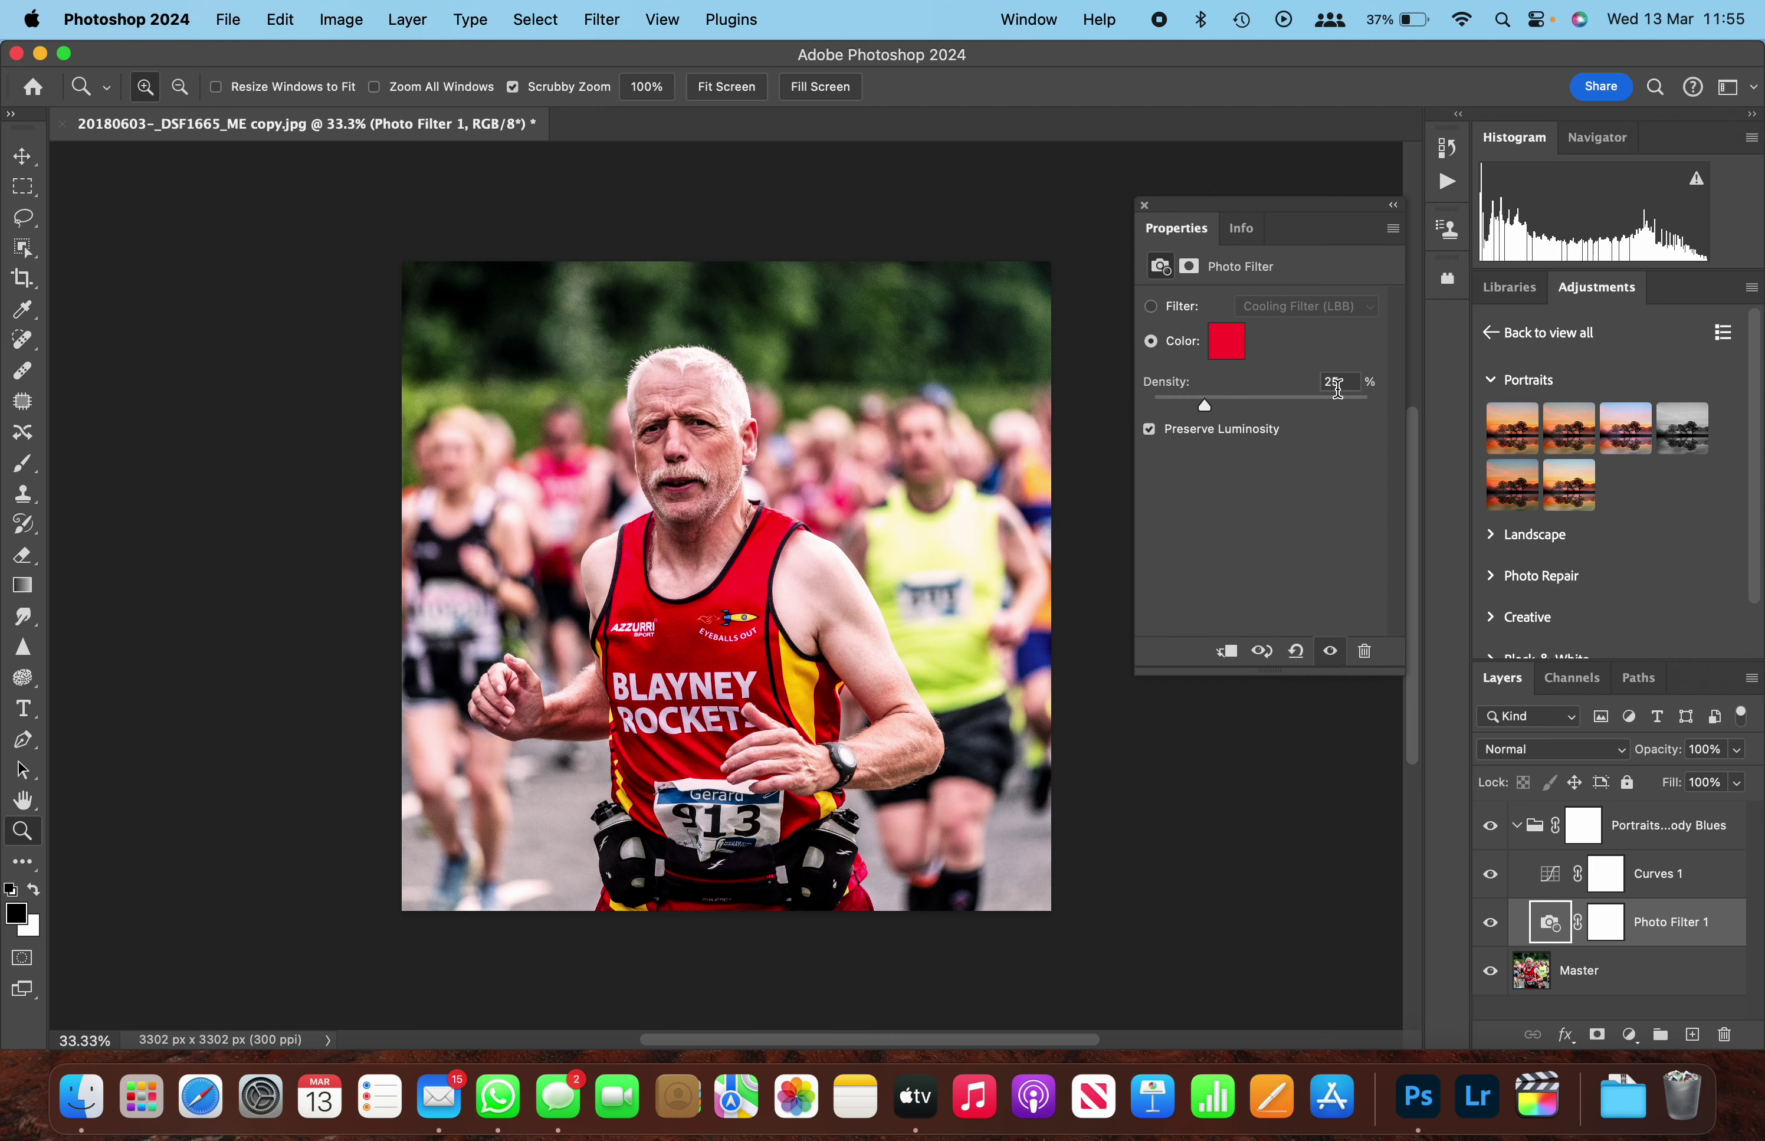
left_click(1352, 382)
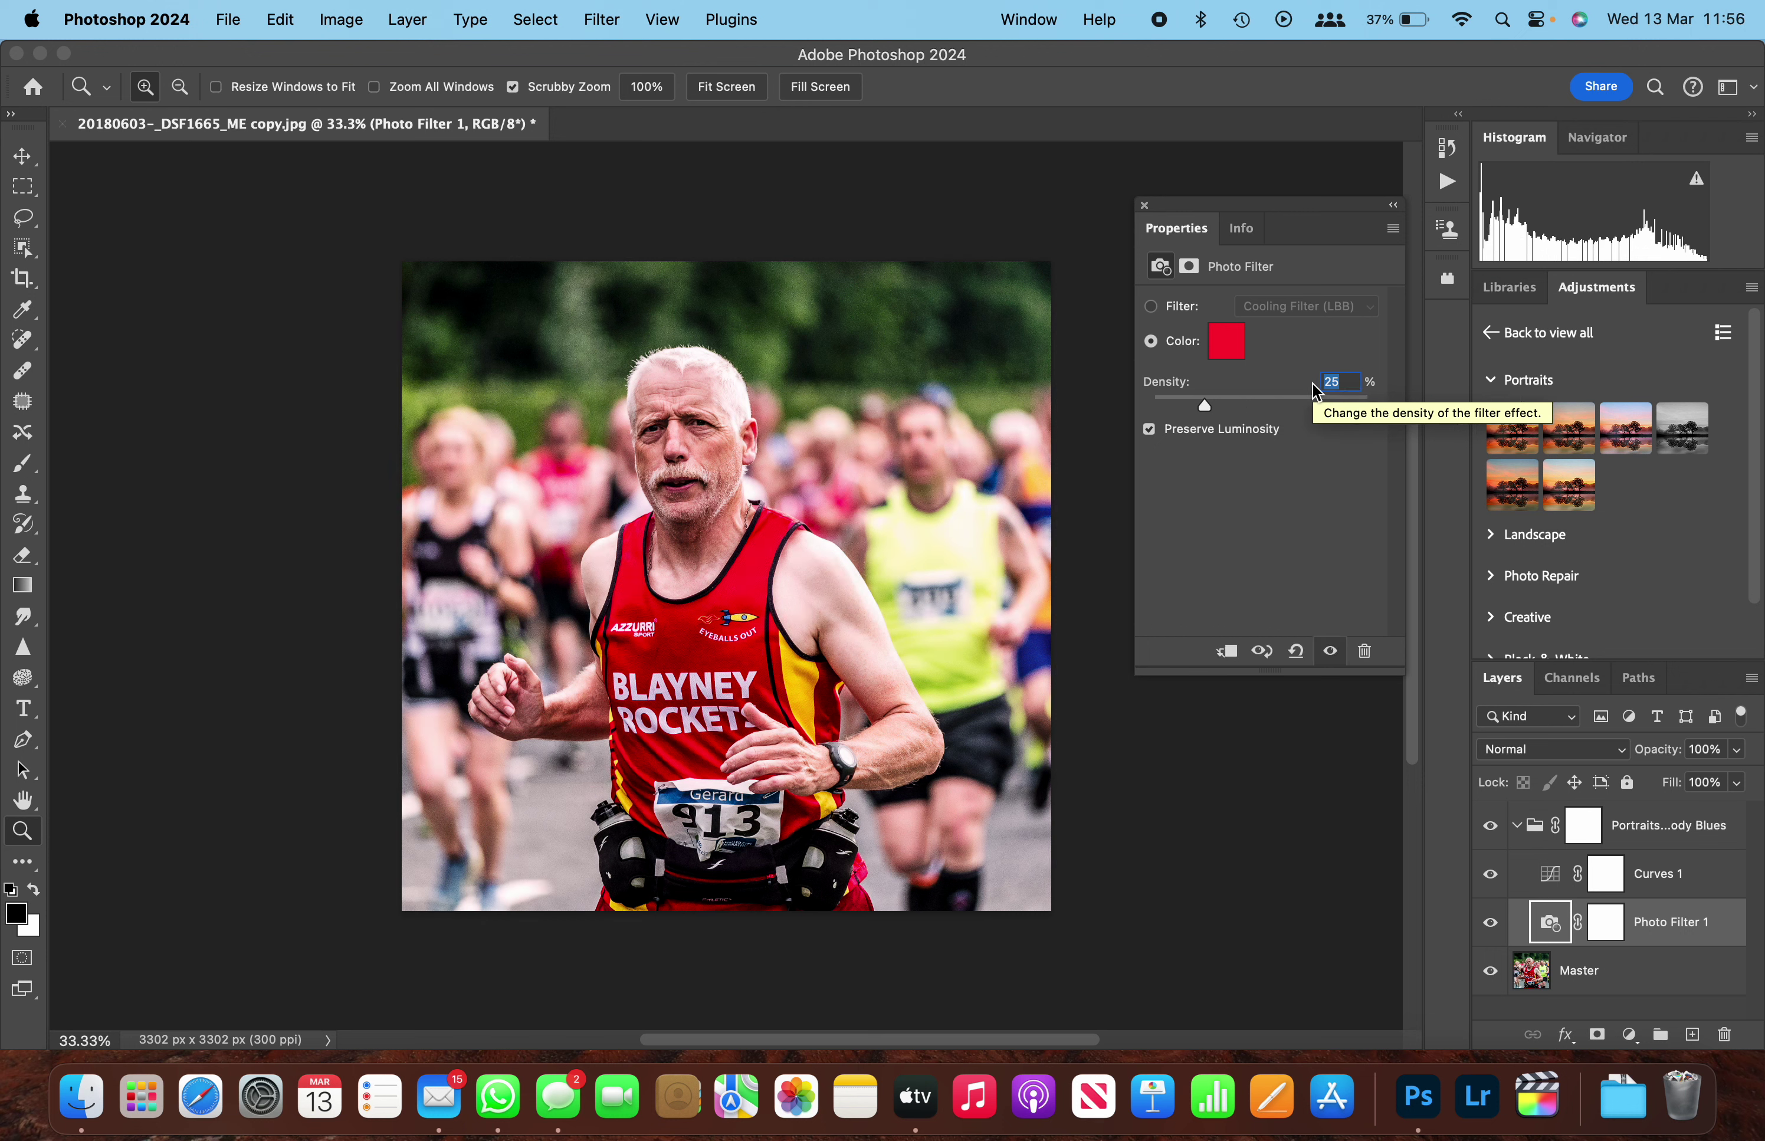
type("50")
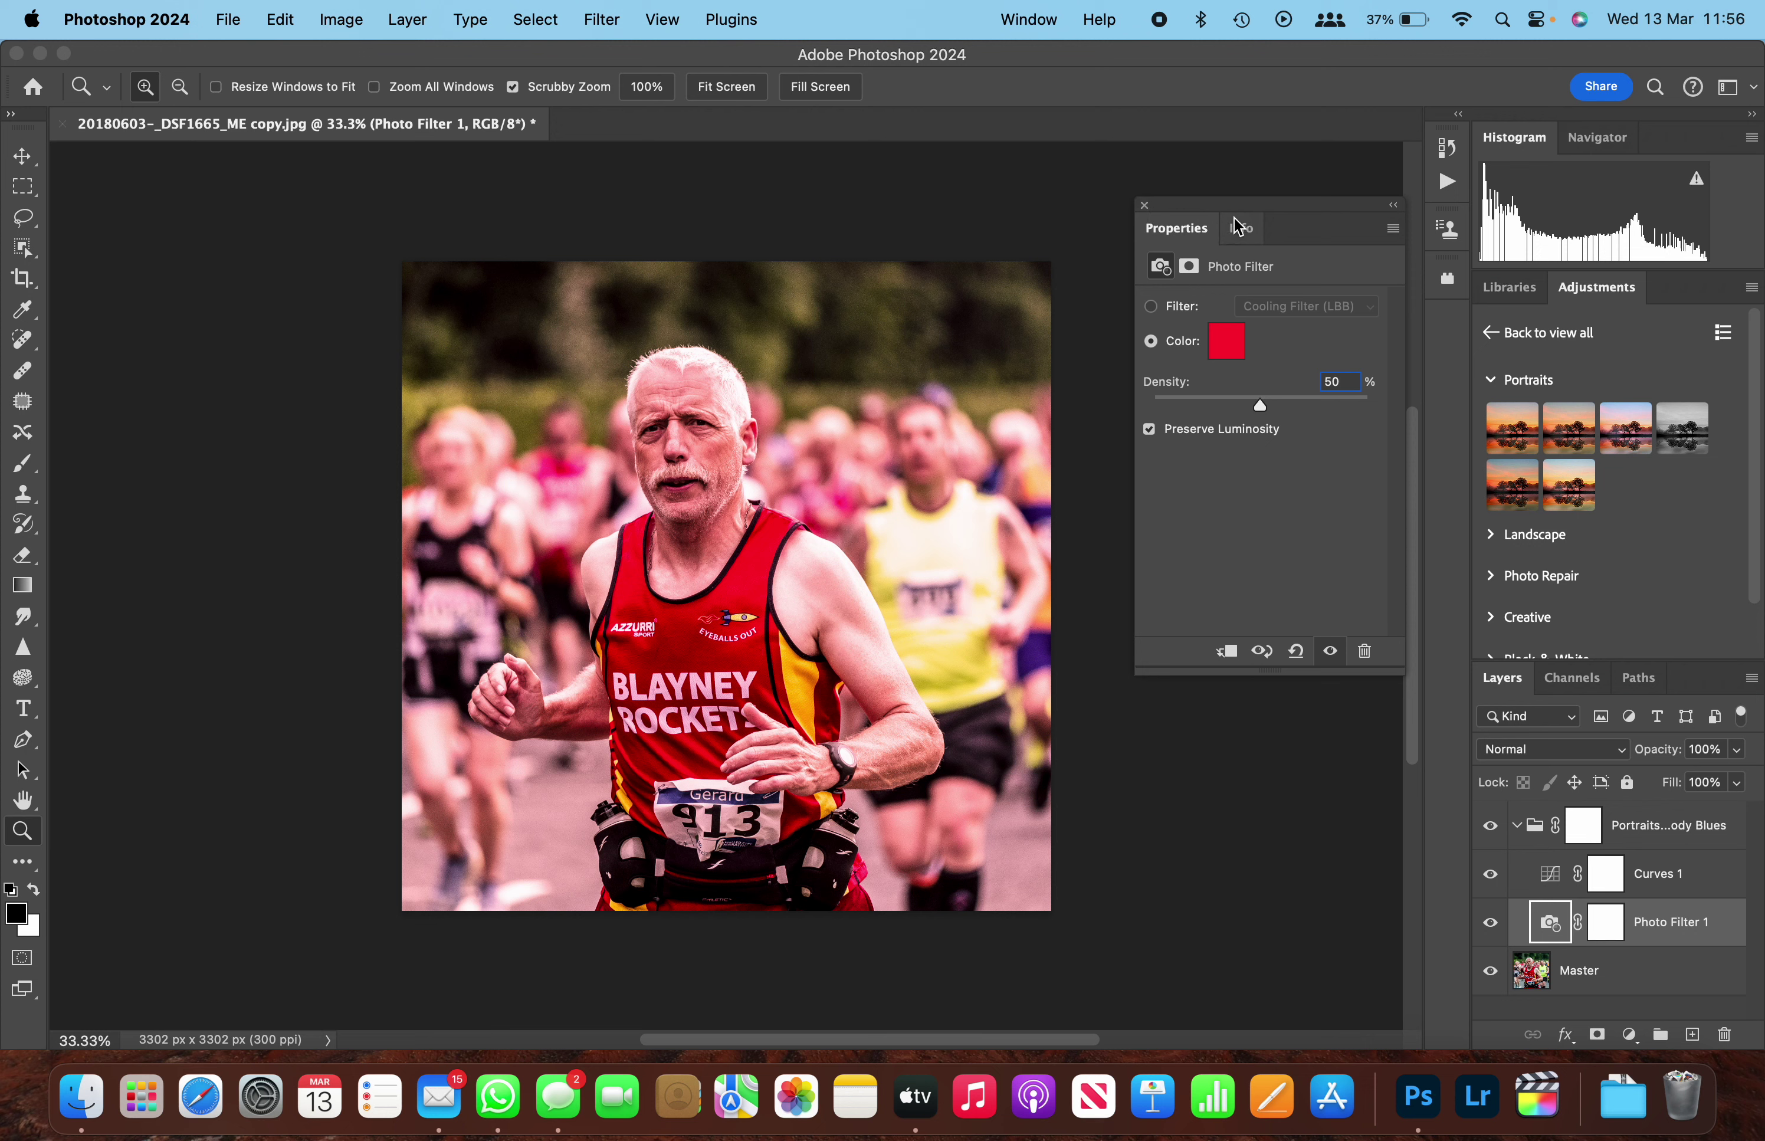
left_click(1145, 205)
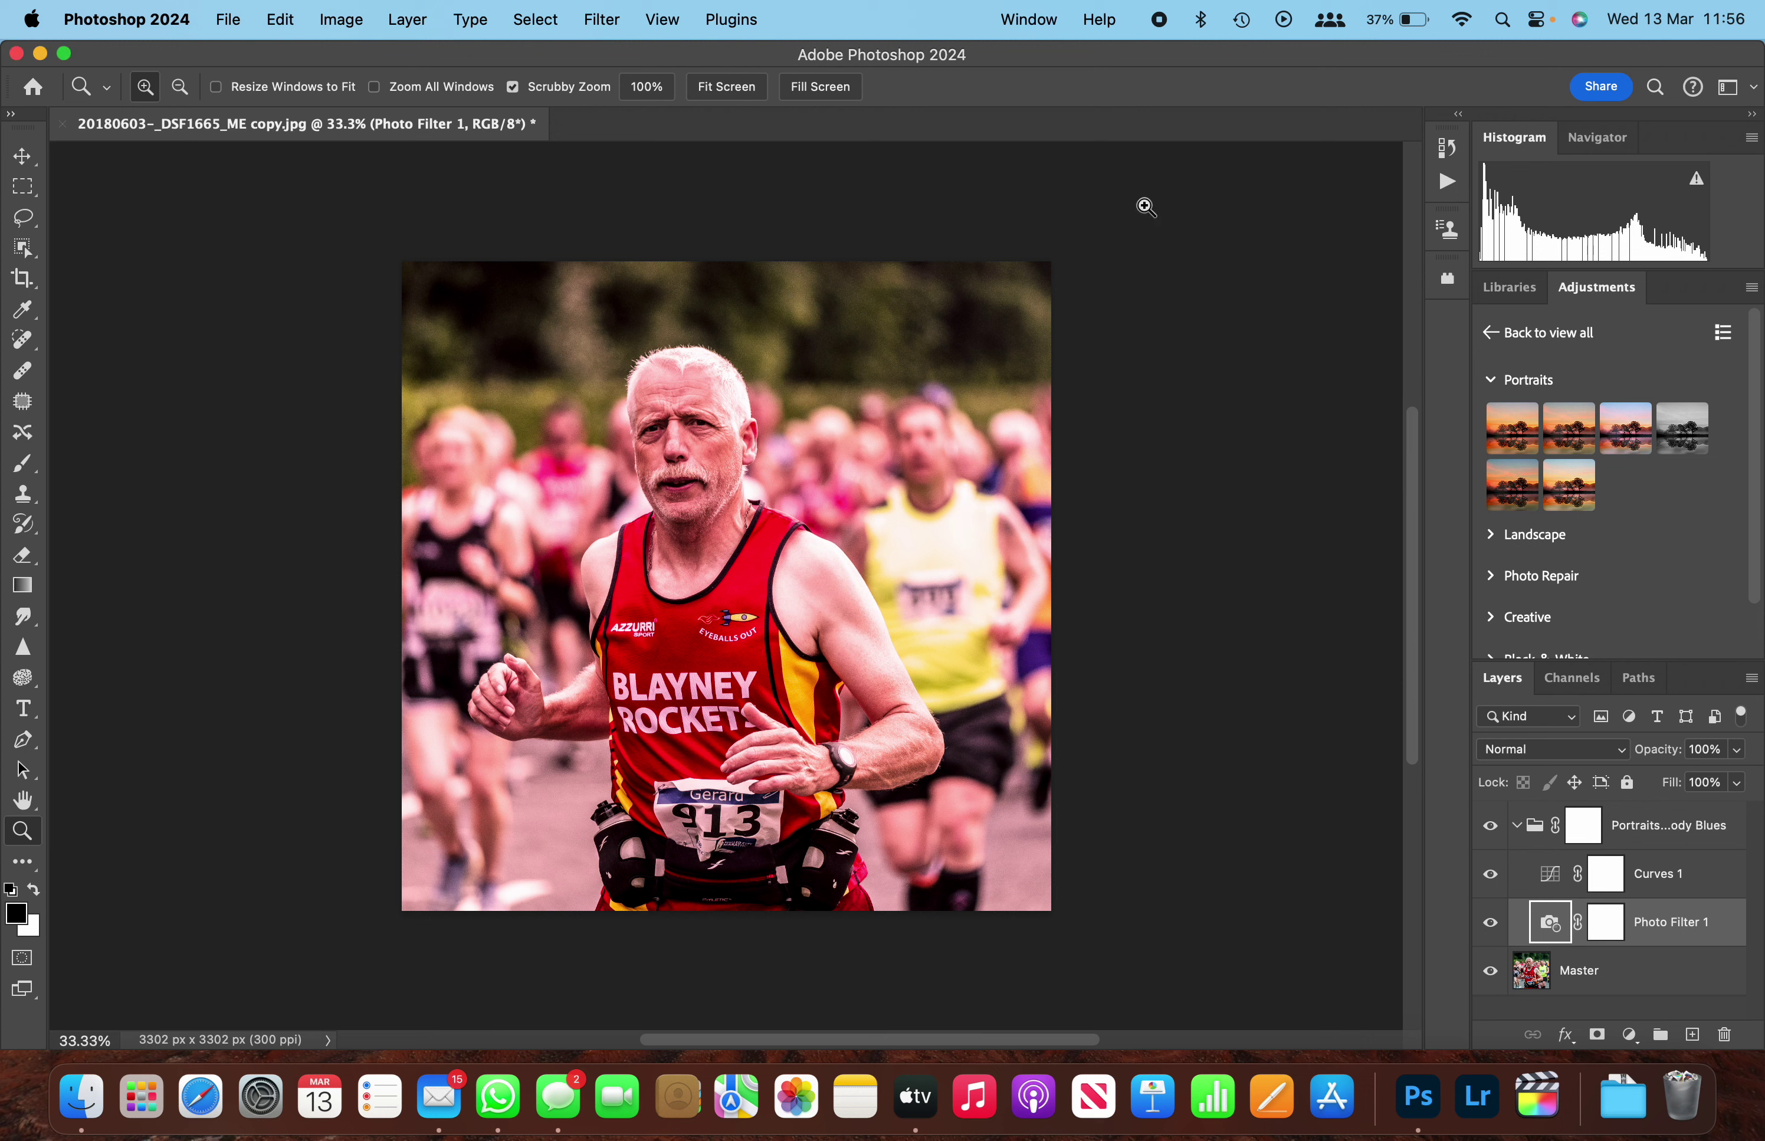
- Apply the Classic Black & White portrait preset and steepen its curve, moving the highlight point to output 215 and the shadow point to 27
left_click(1687, 436)
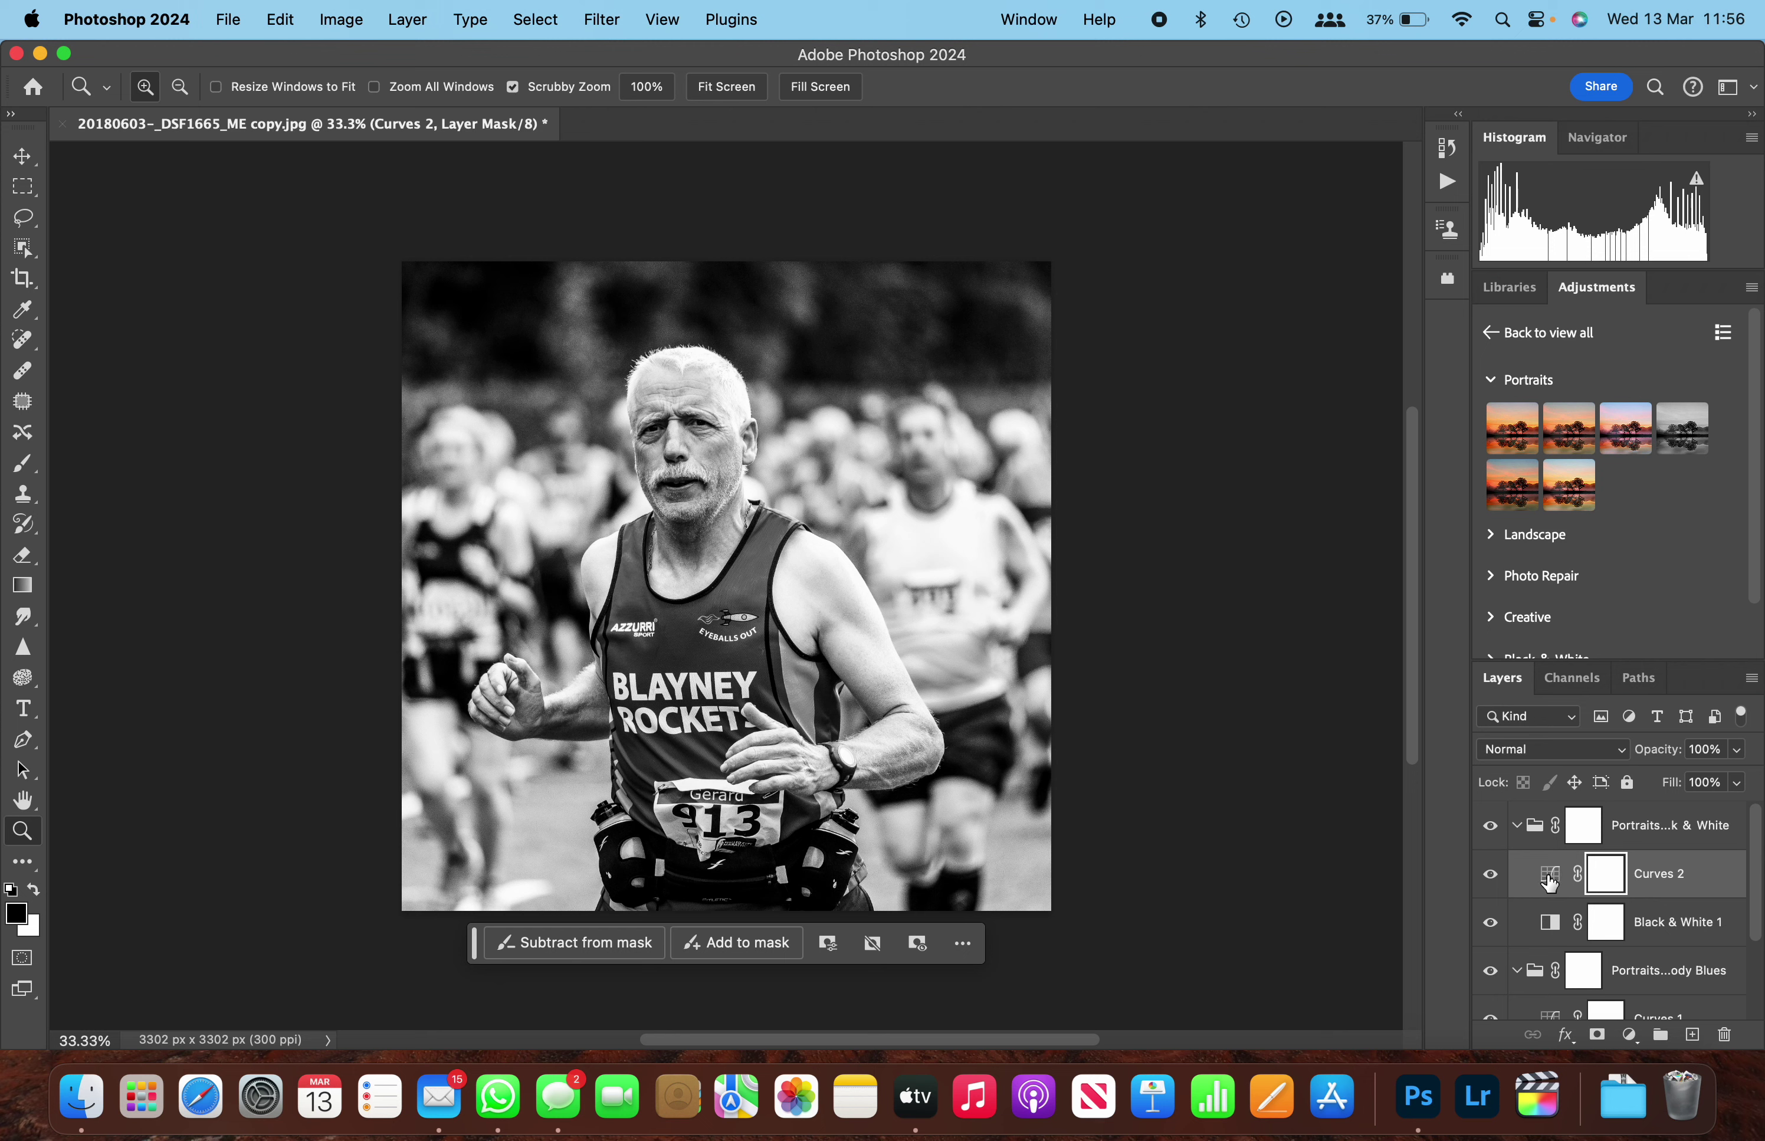
double_click(1550, 881)
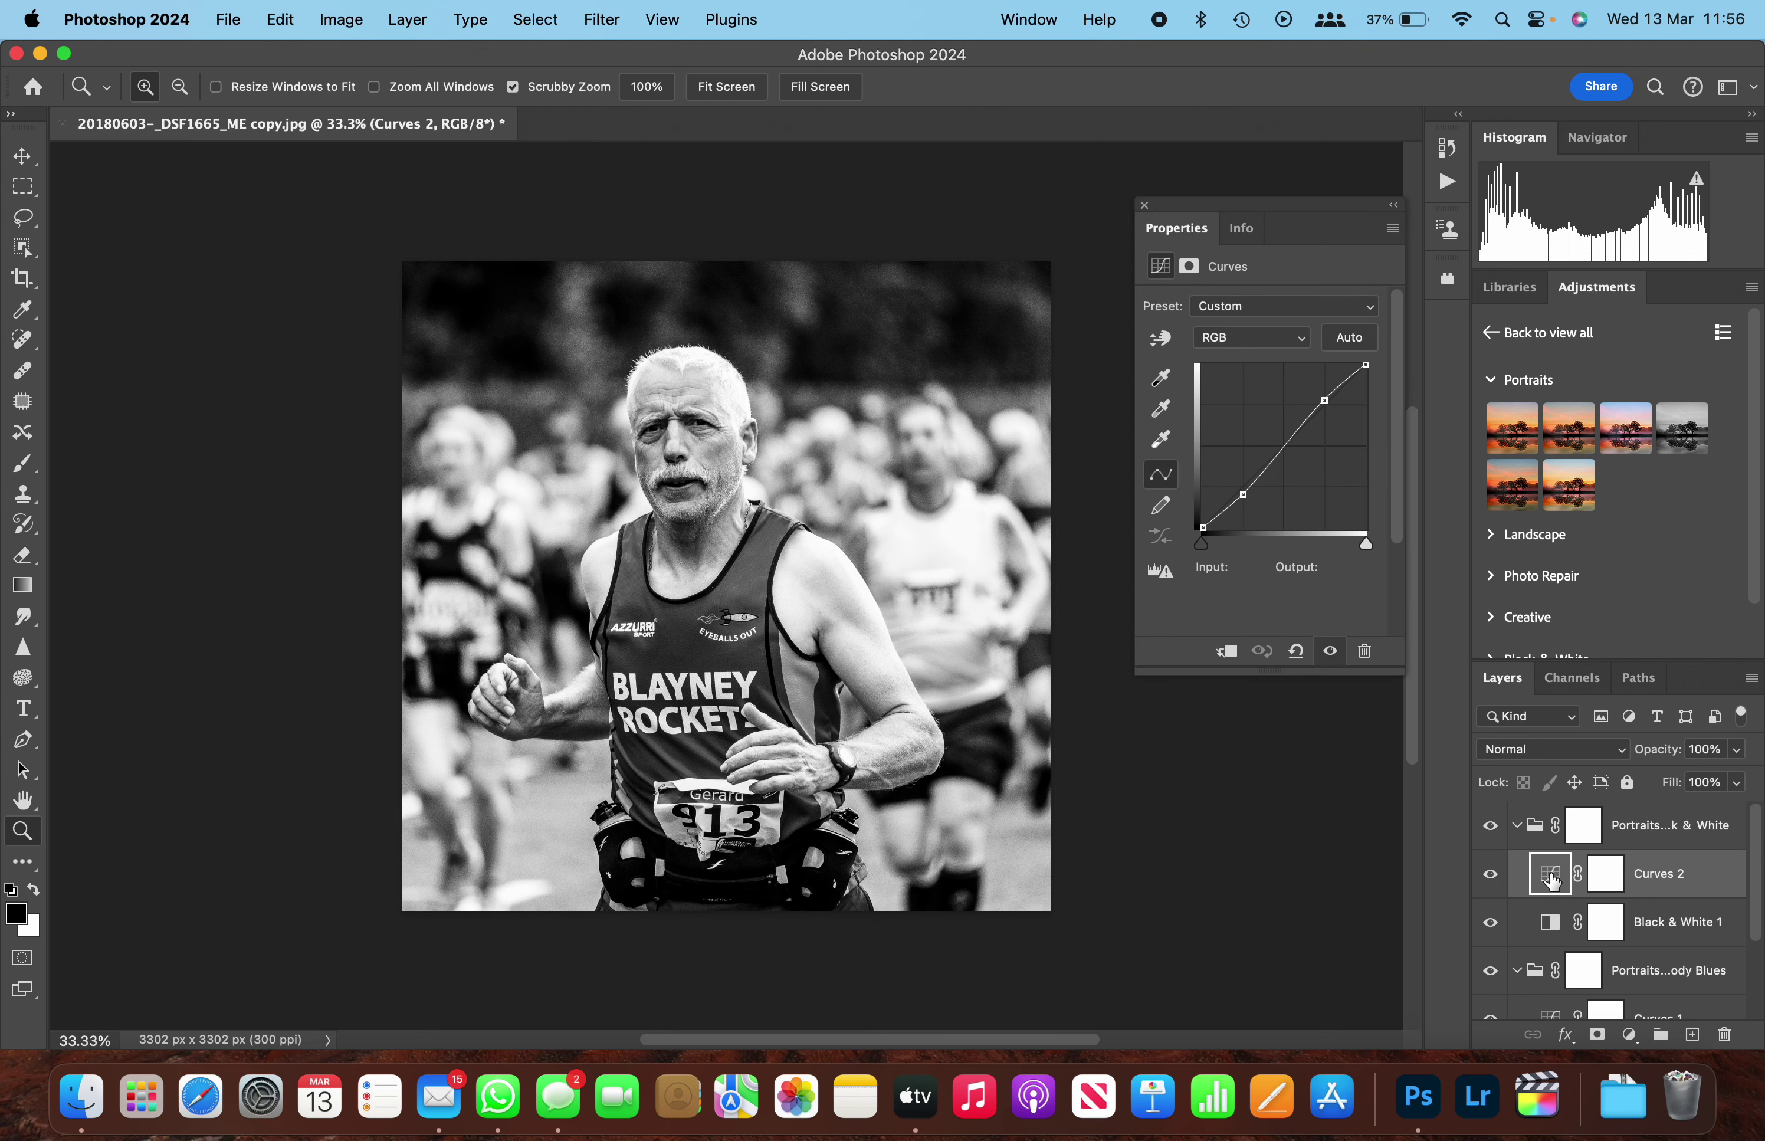
left_click(1325, 399)
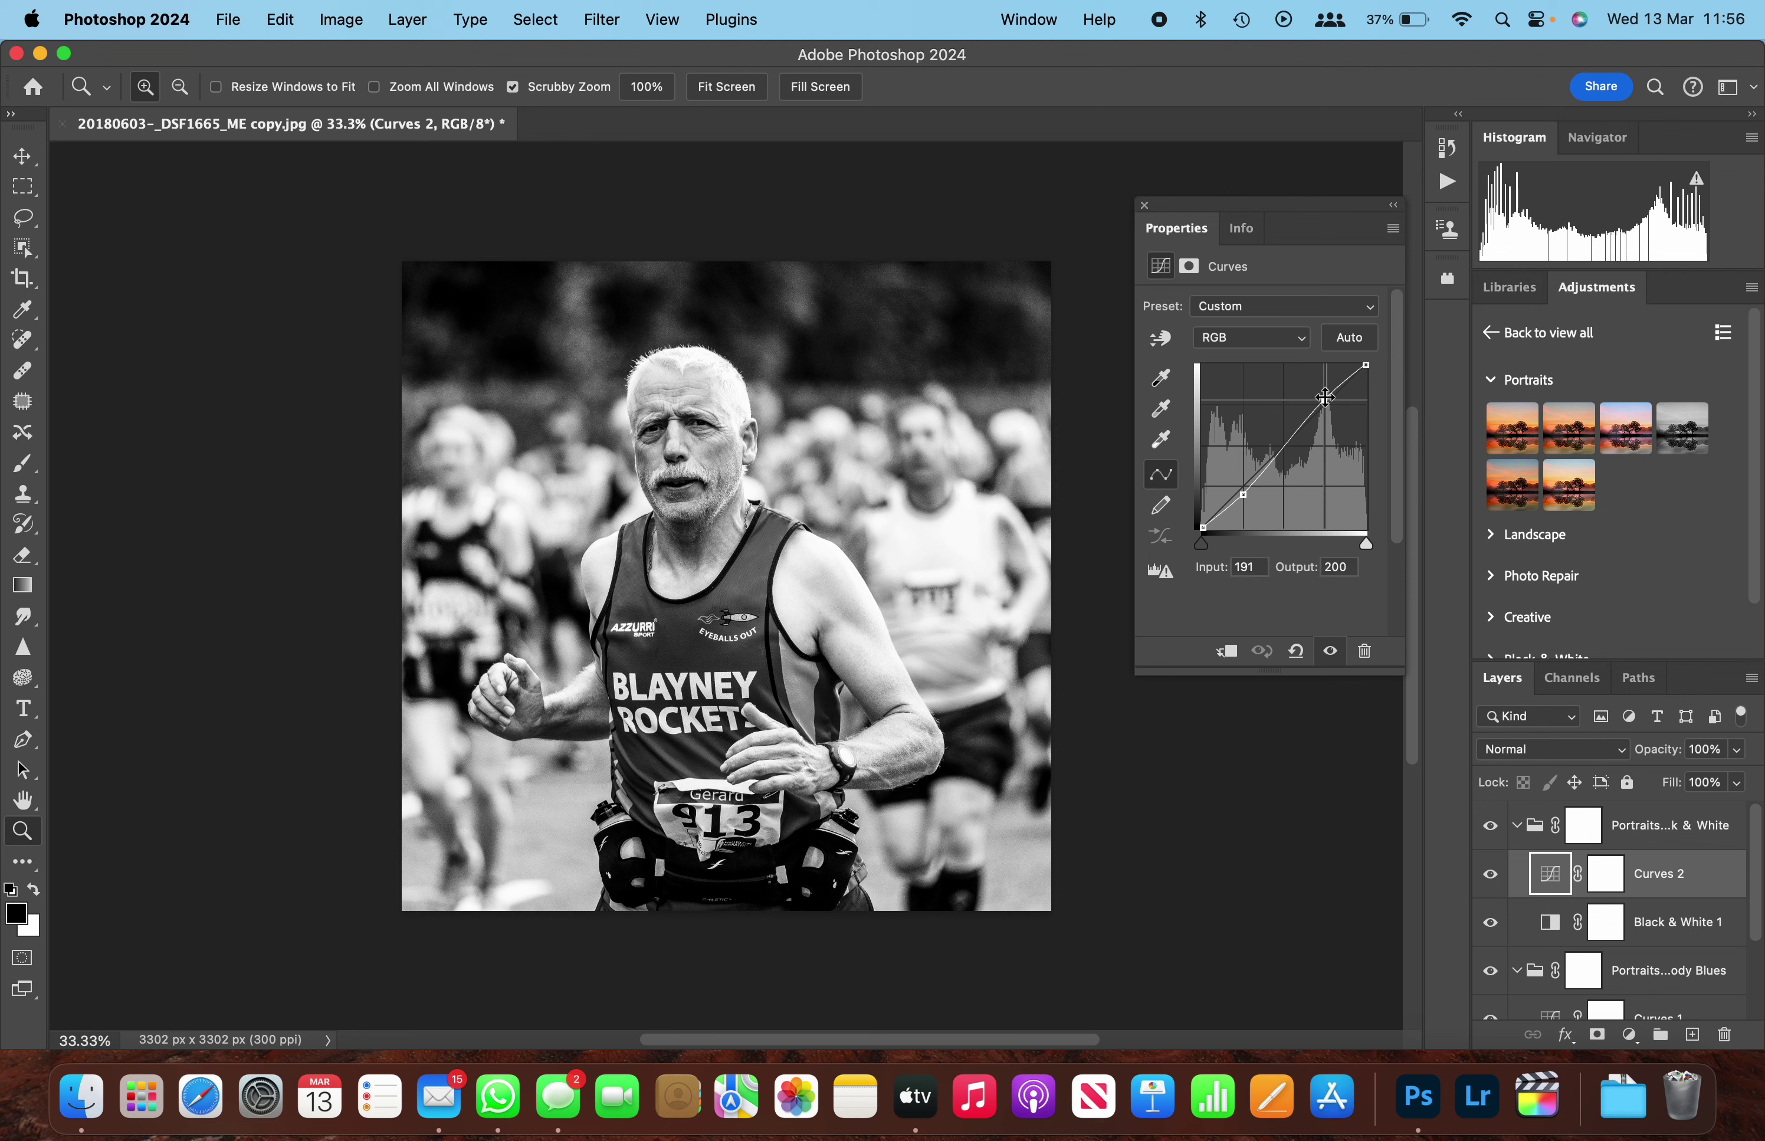
left_click_drag(1326, 398, 1325, 391)
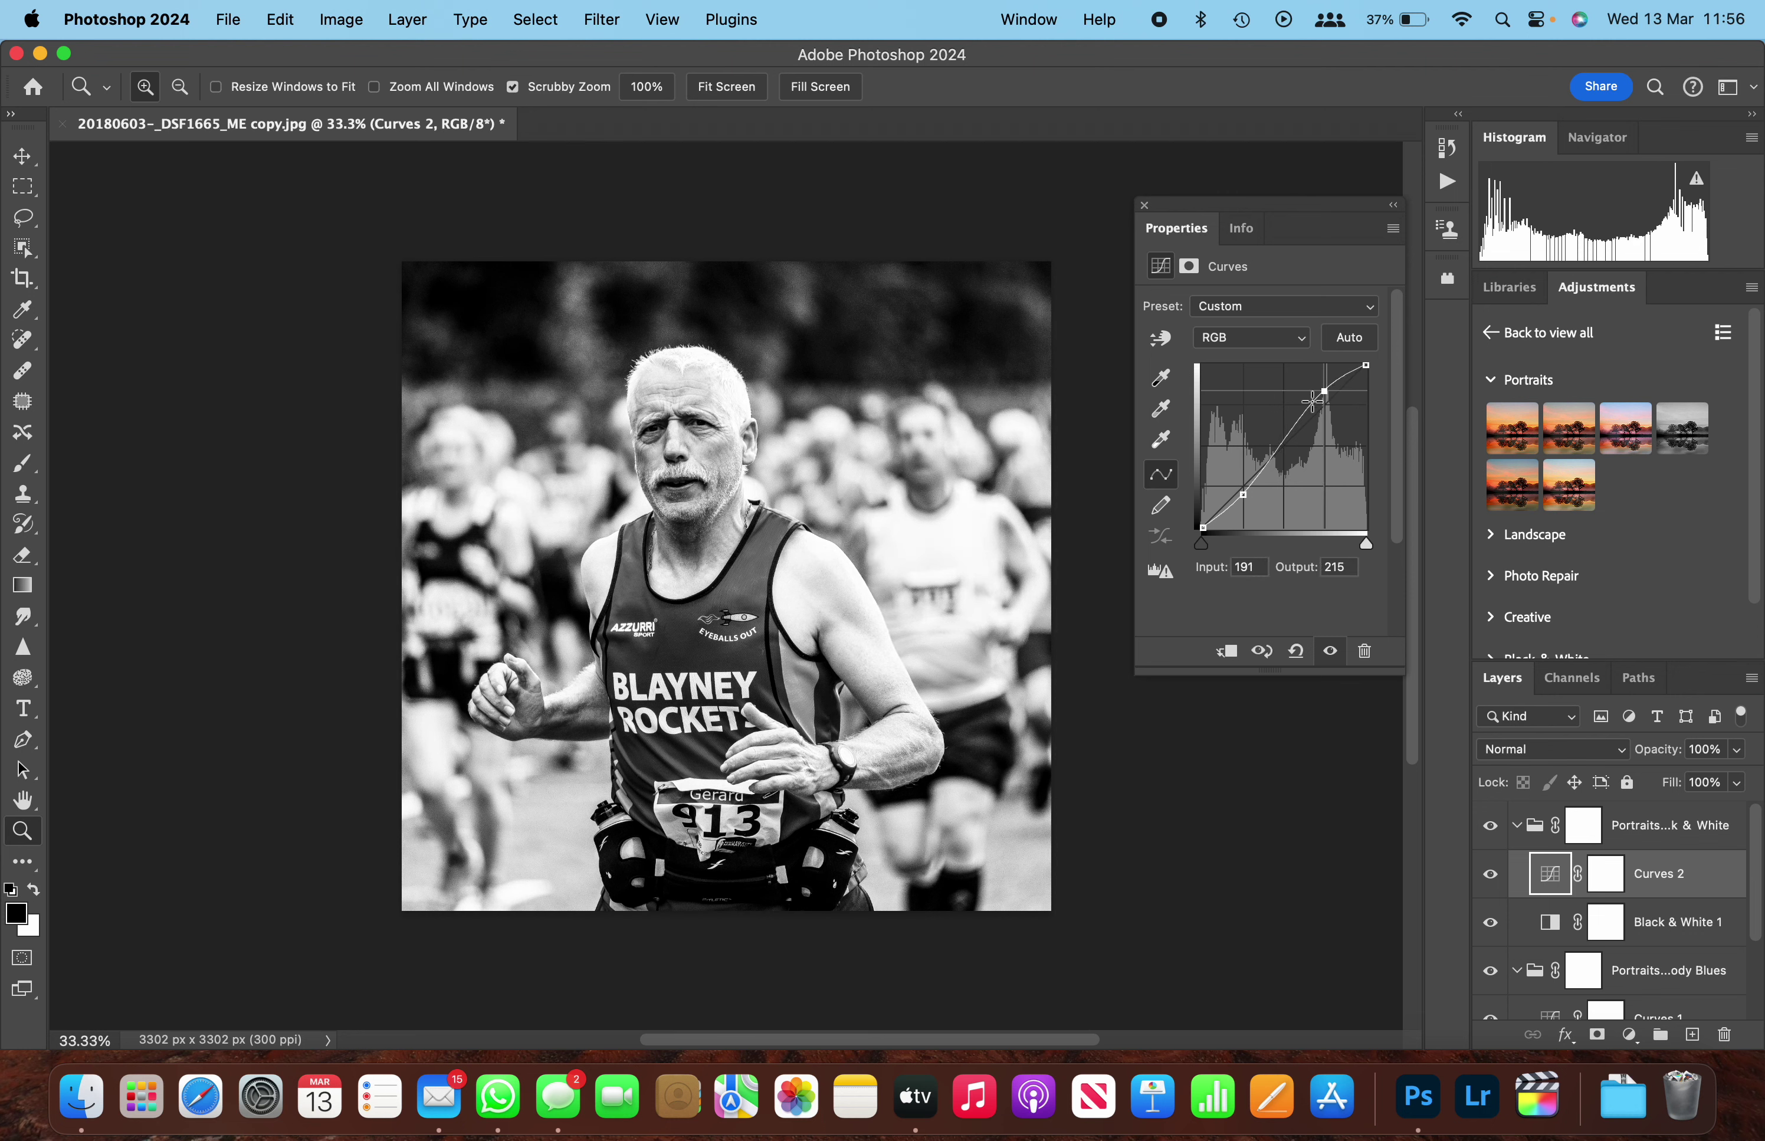
left_click_drag(1244, 495, 1247, 509)
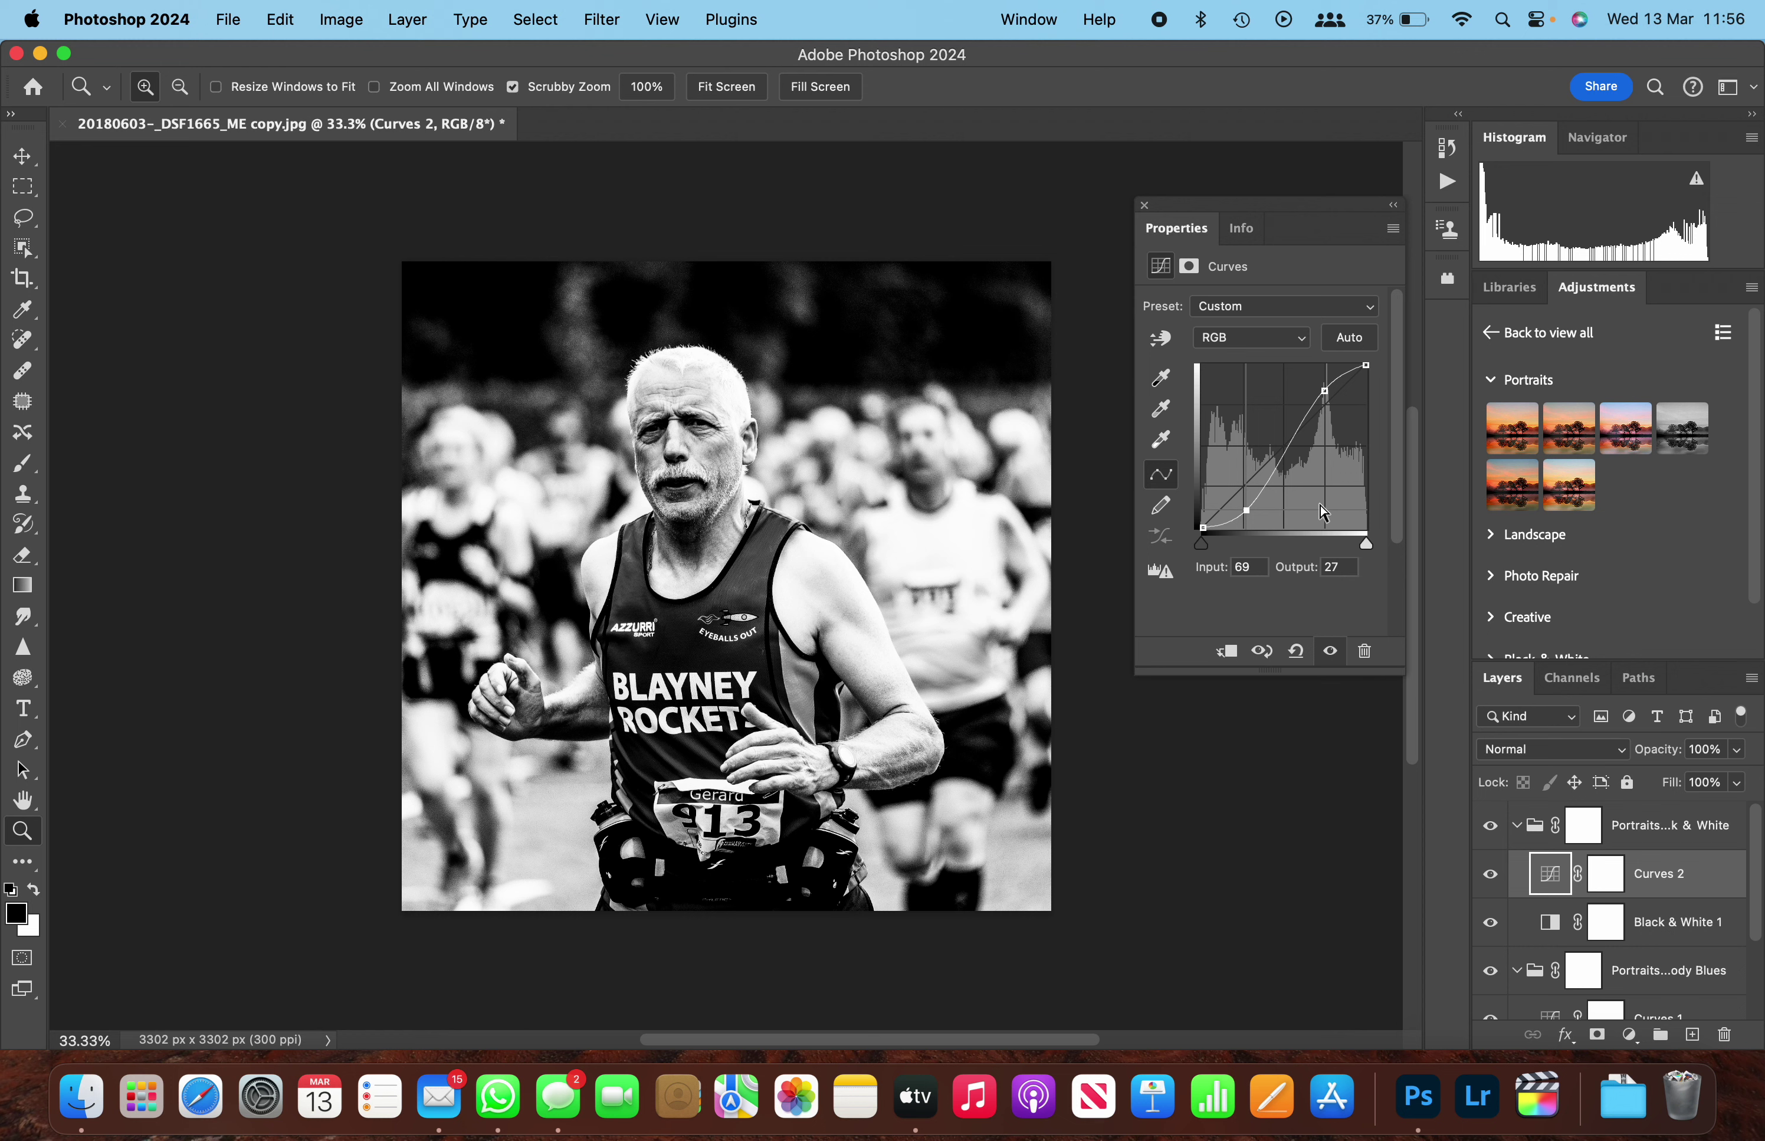
left_click(1146, 207)
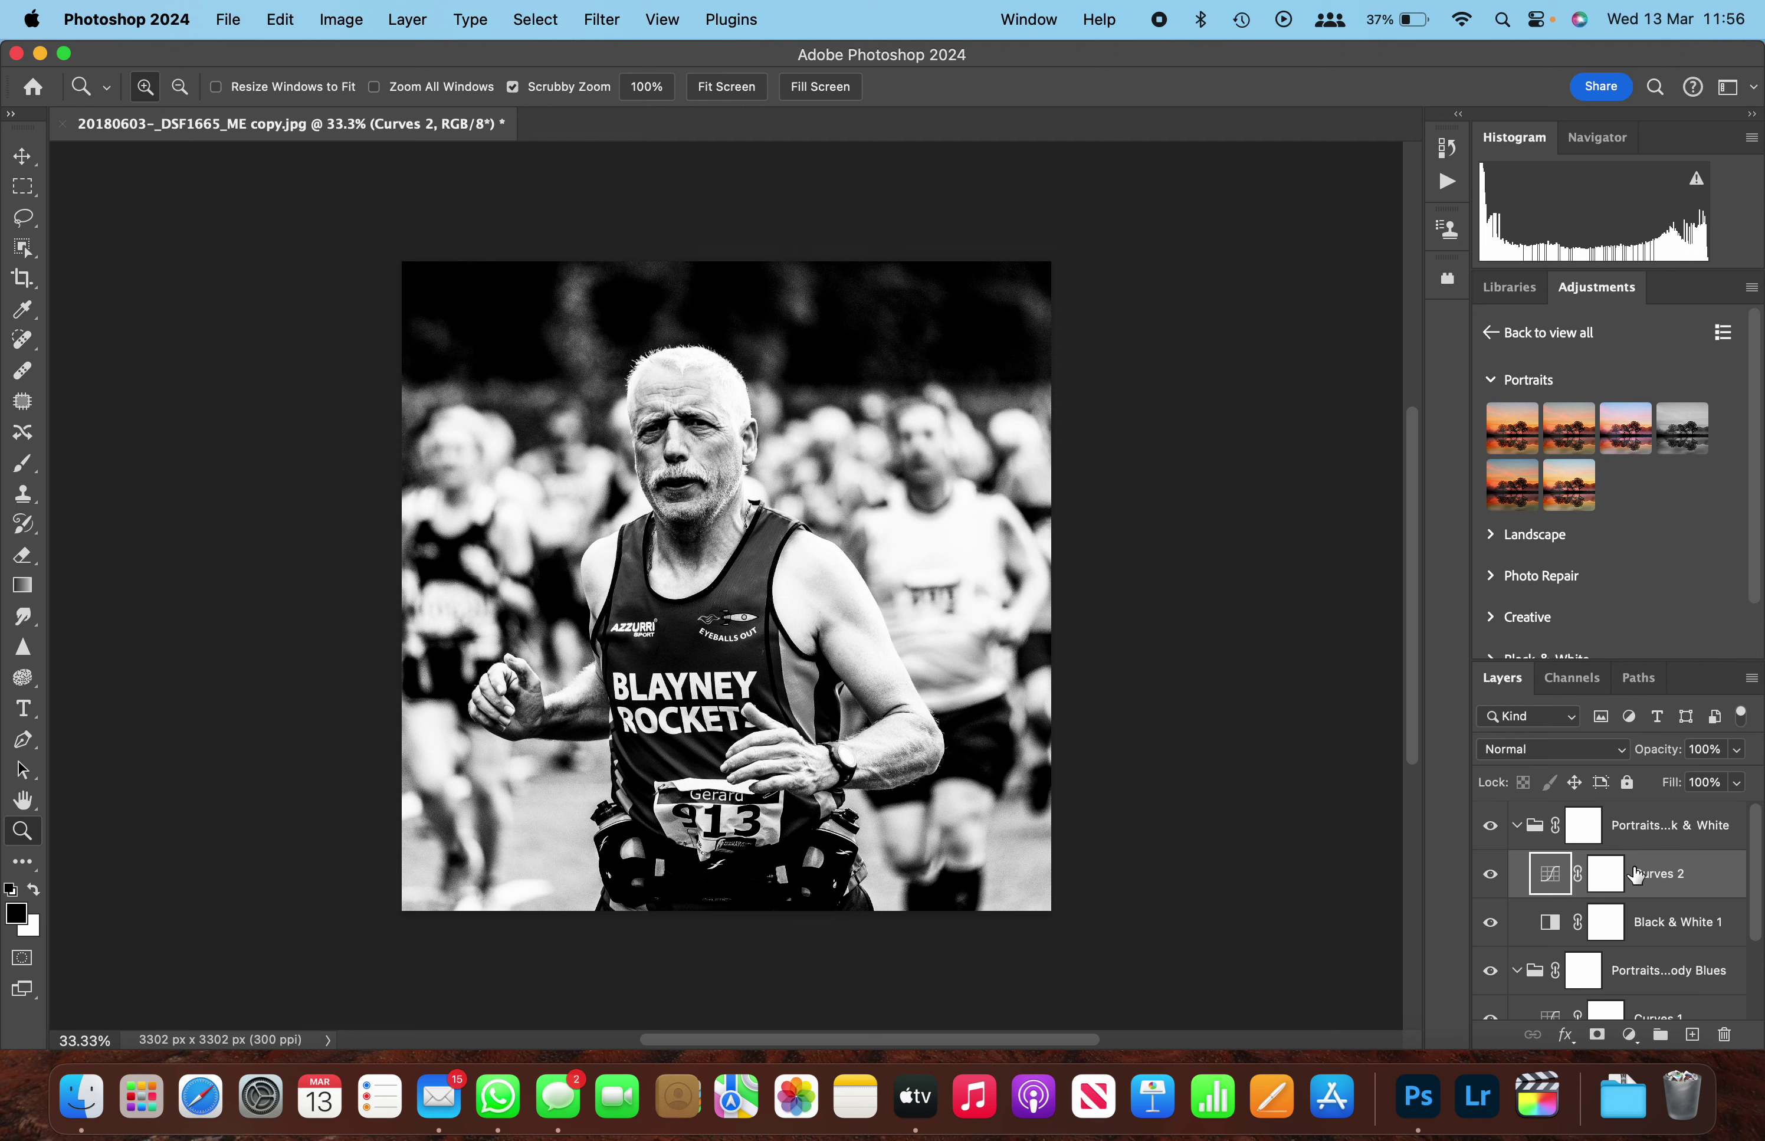
- Collapse the Classic Black & White and Moody Blues layer groups and select both of them
left_click(1518, 827)
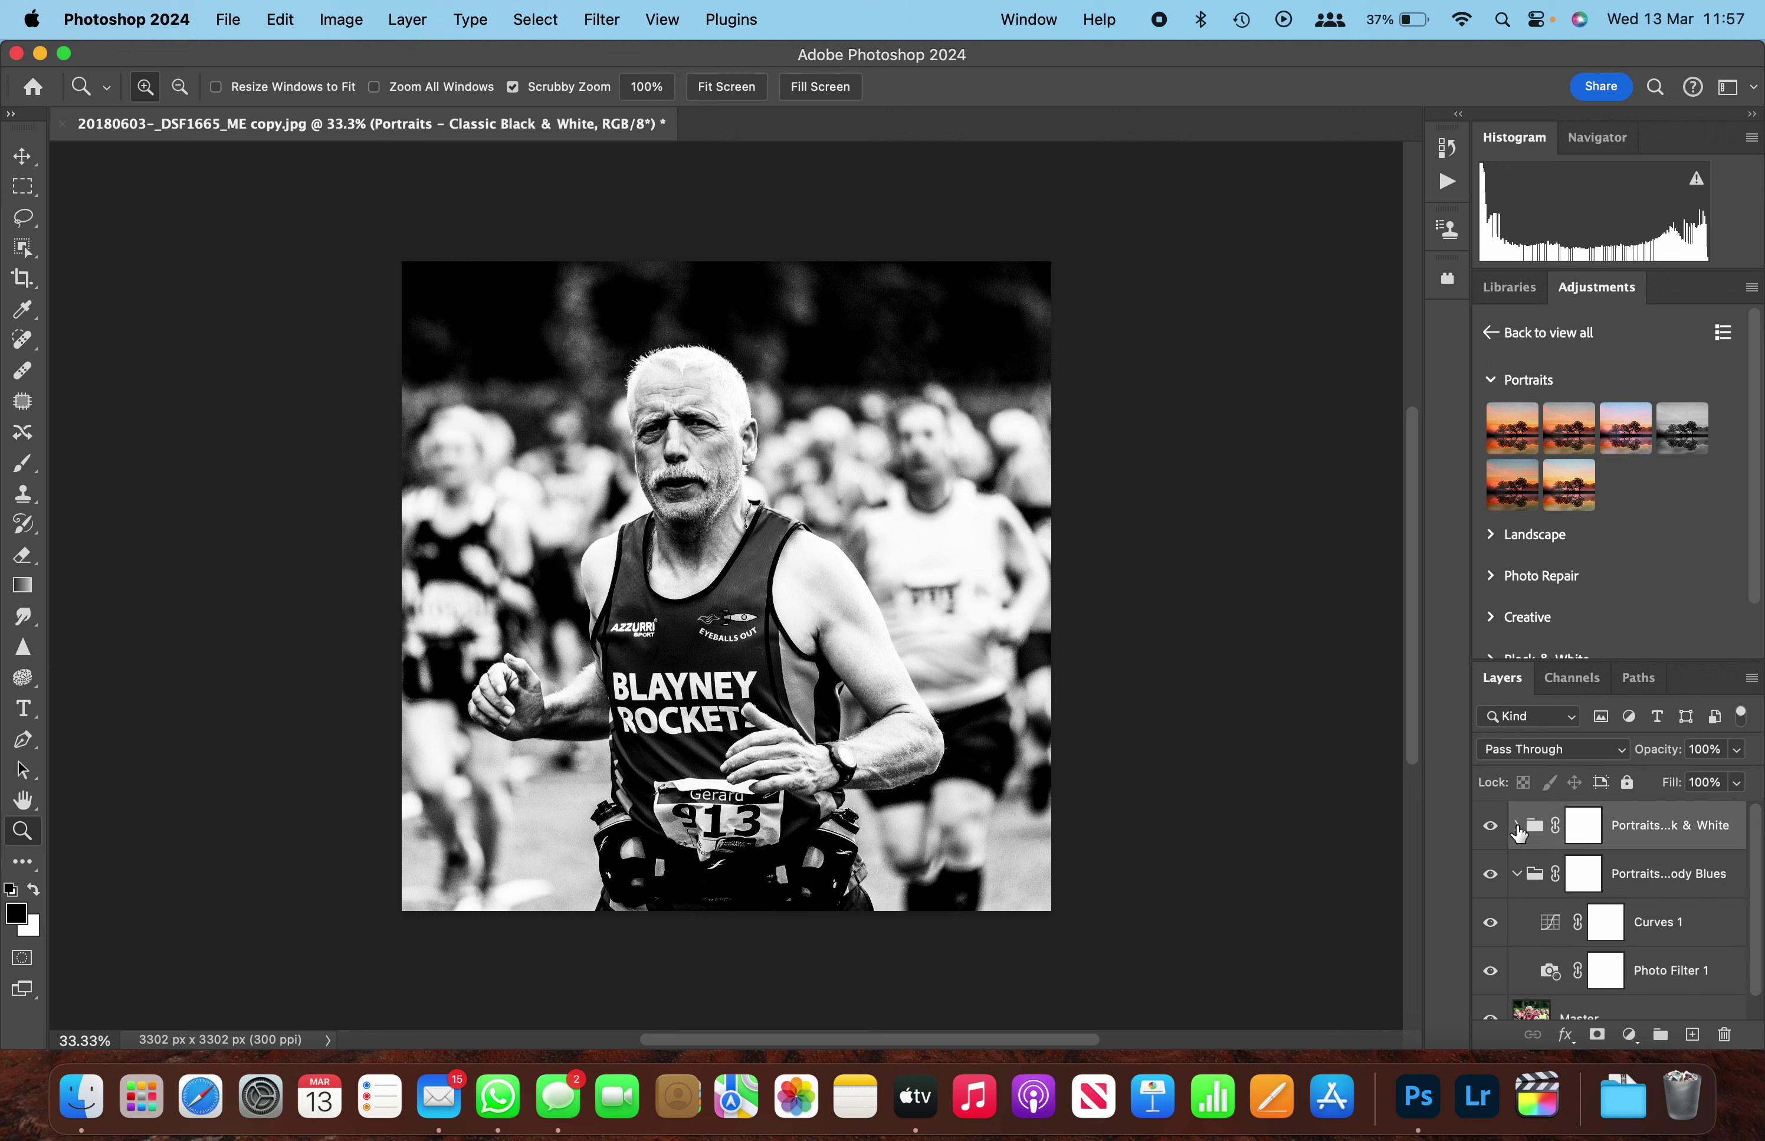
left_click(1515, 877)
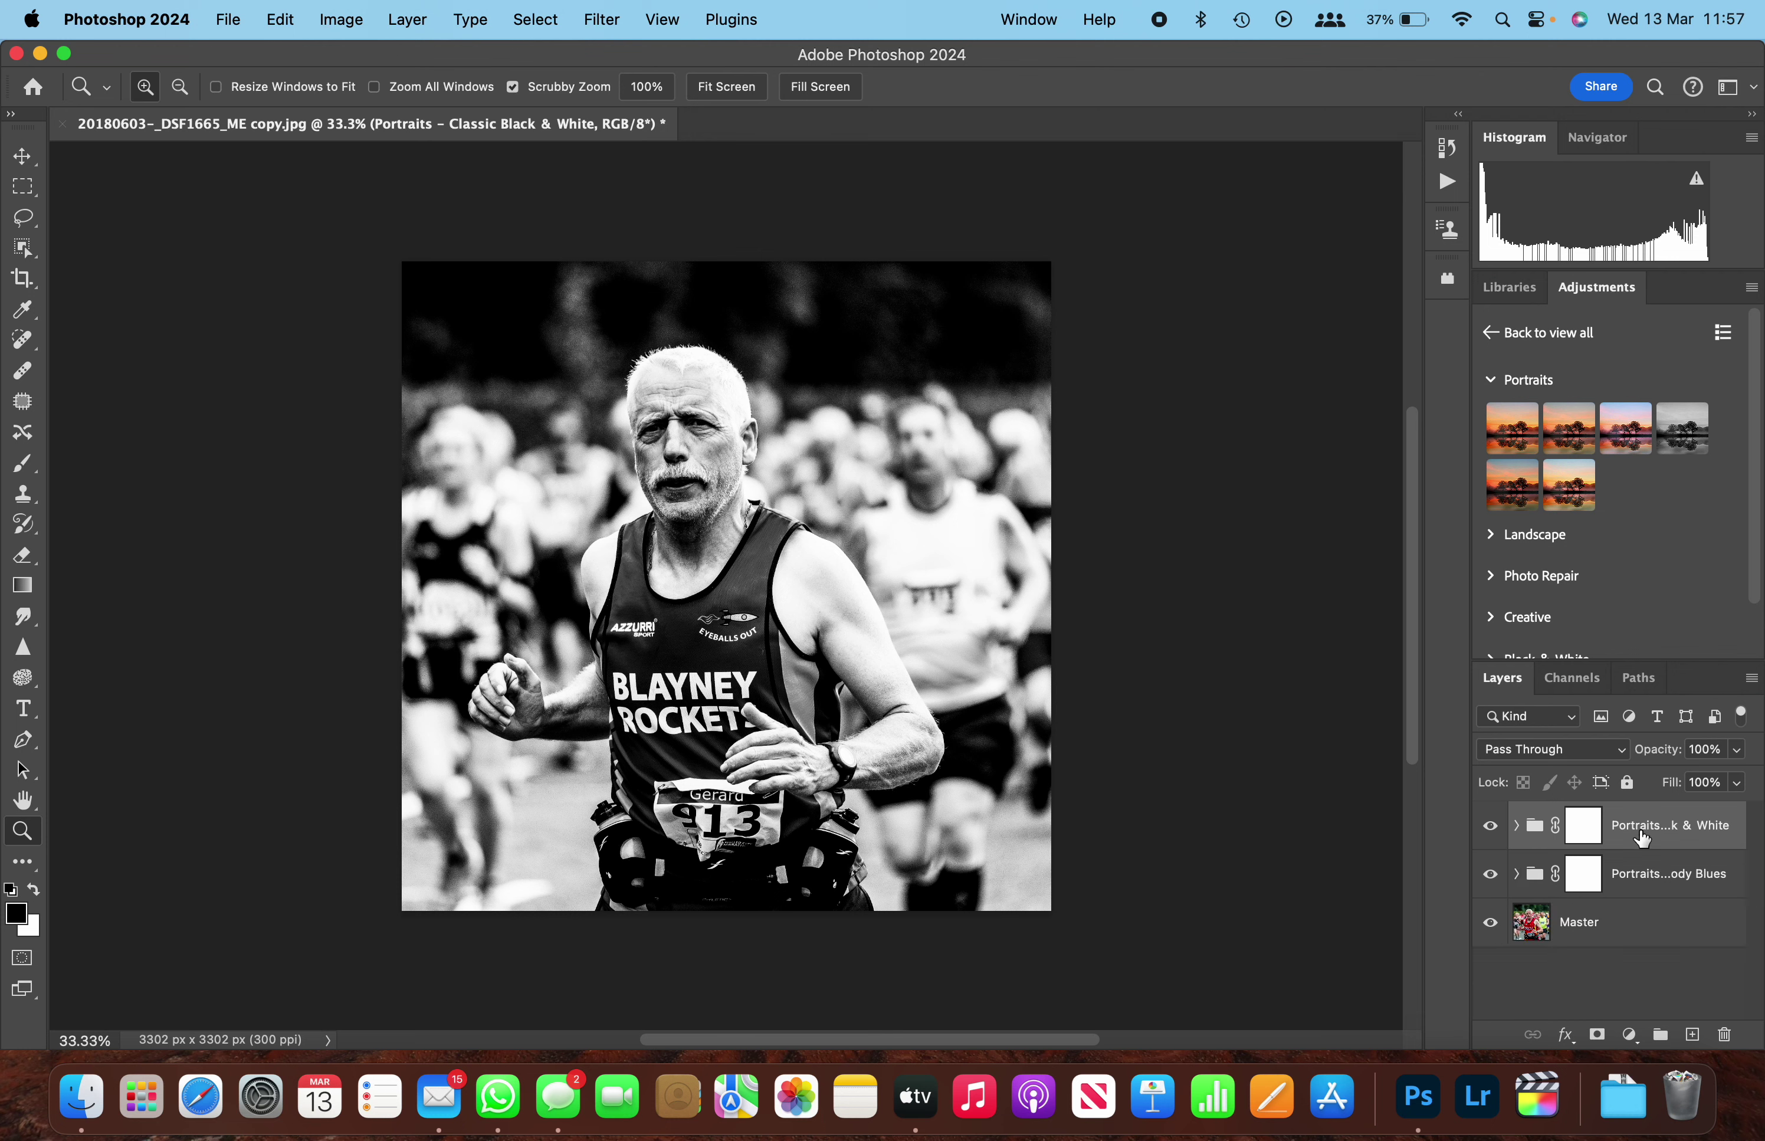
left_click(1632, 883, "shift")
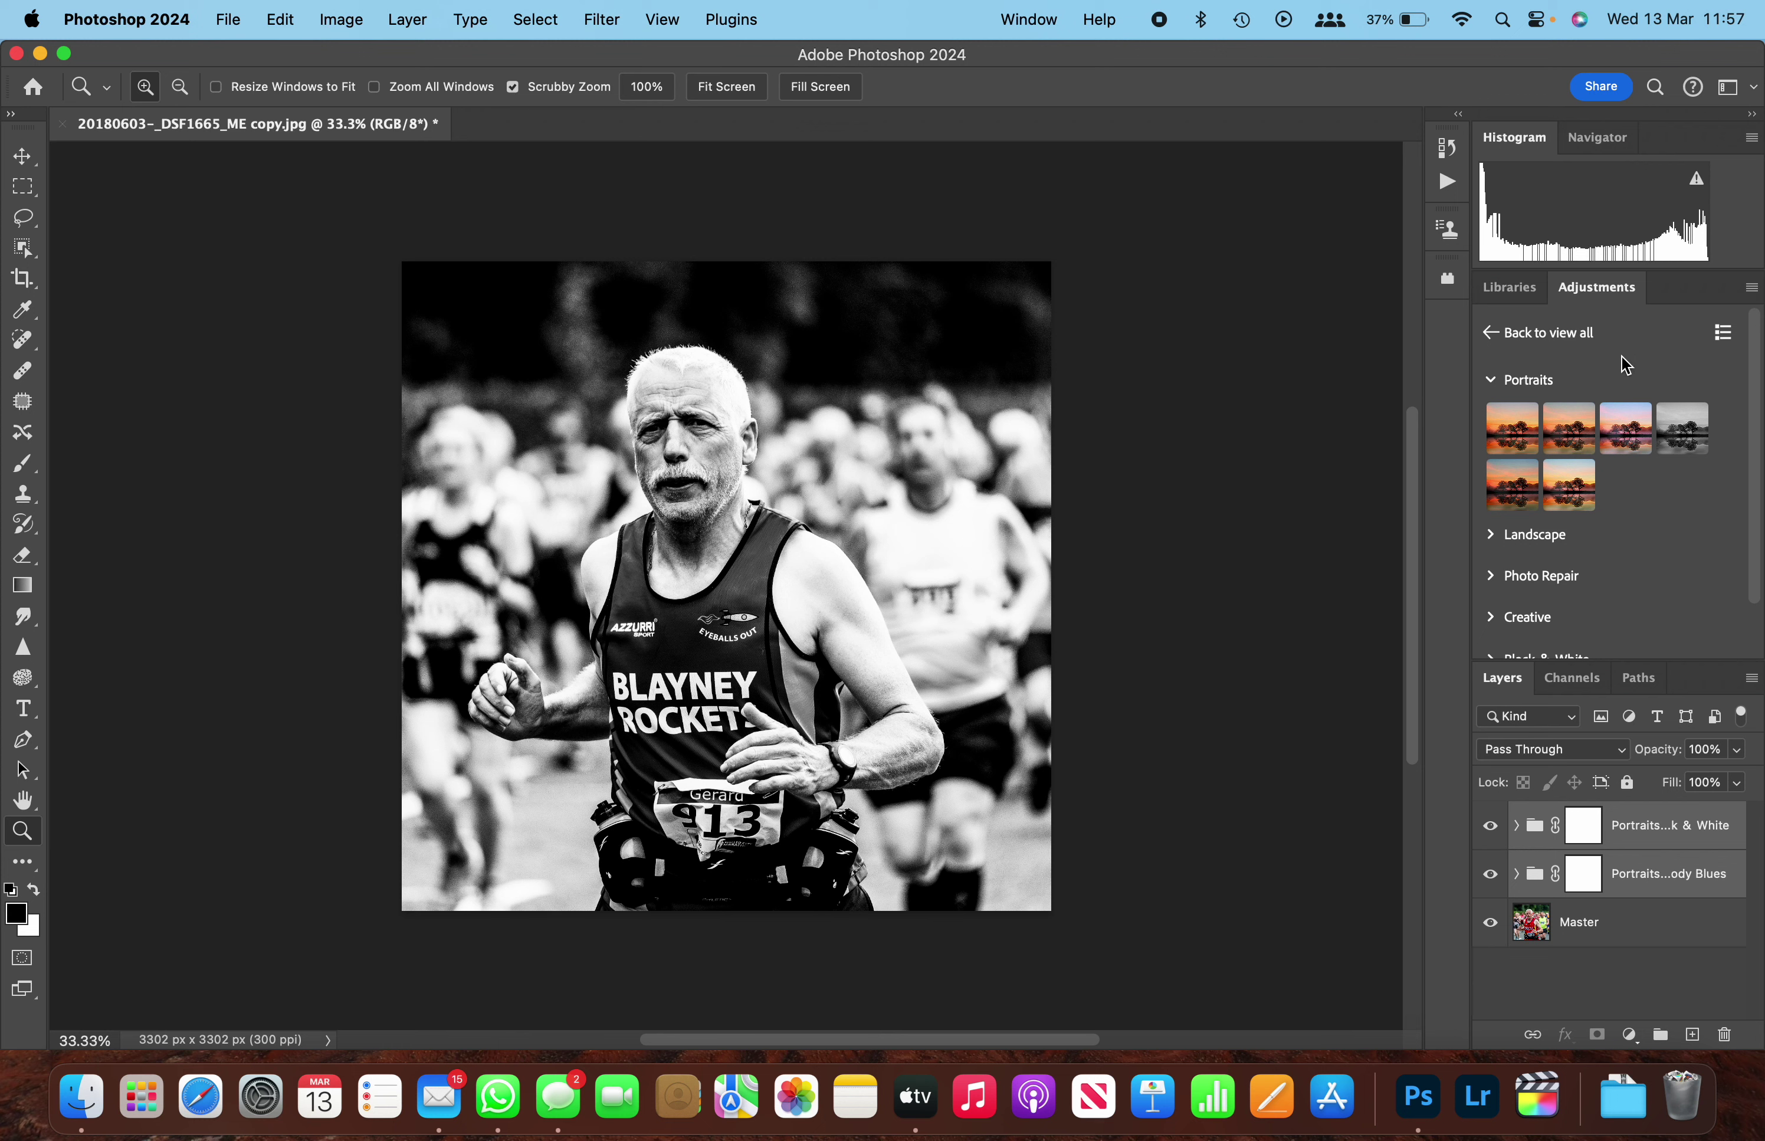
- Save the selected adjustment groups as a custom adjustment preset named My_Black_&_White_Preset
left_click(1491, 338)
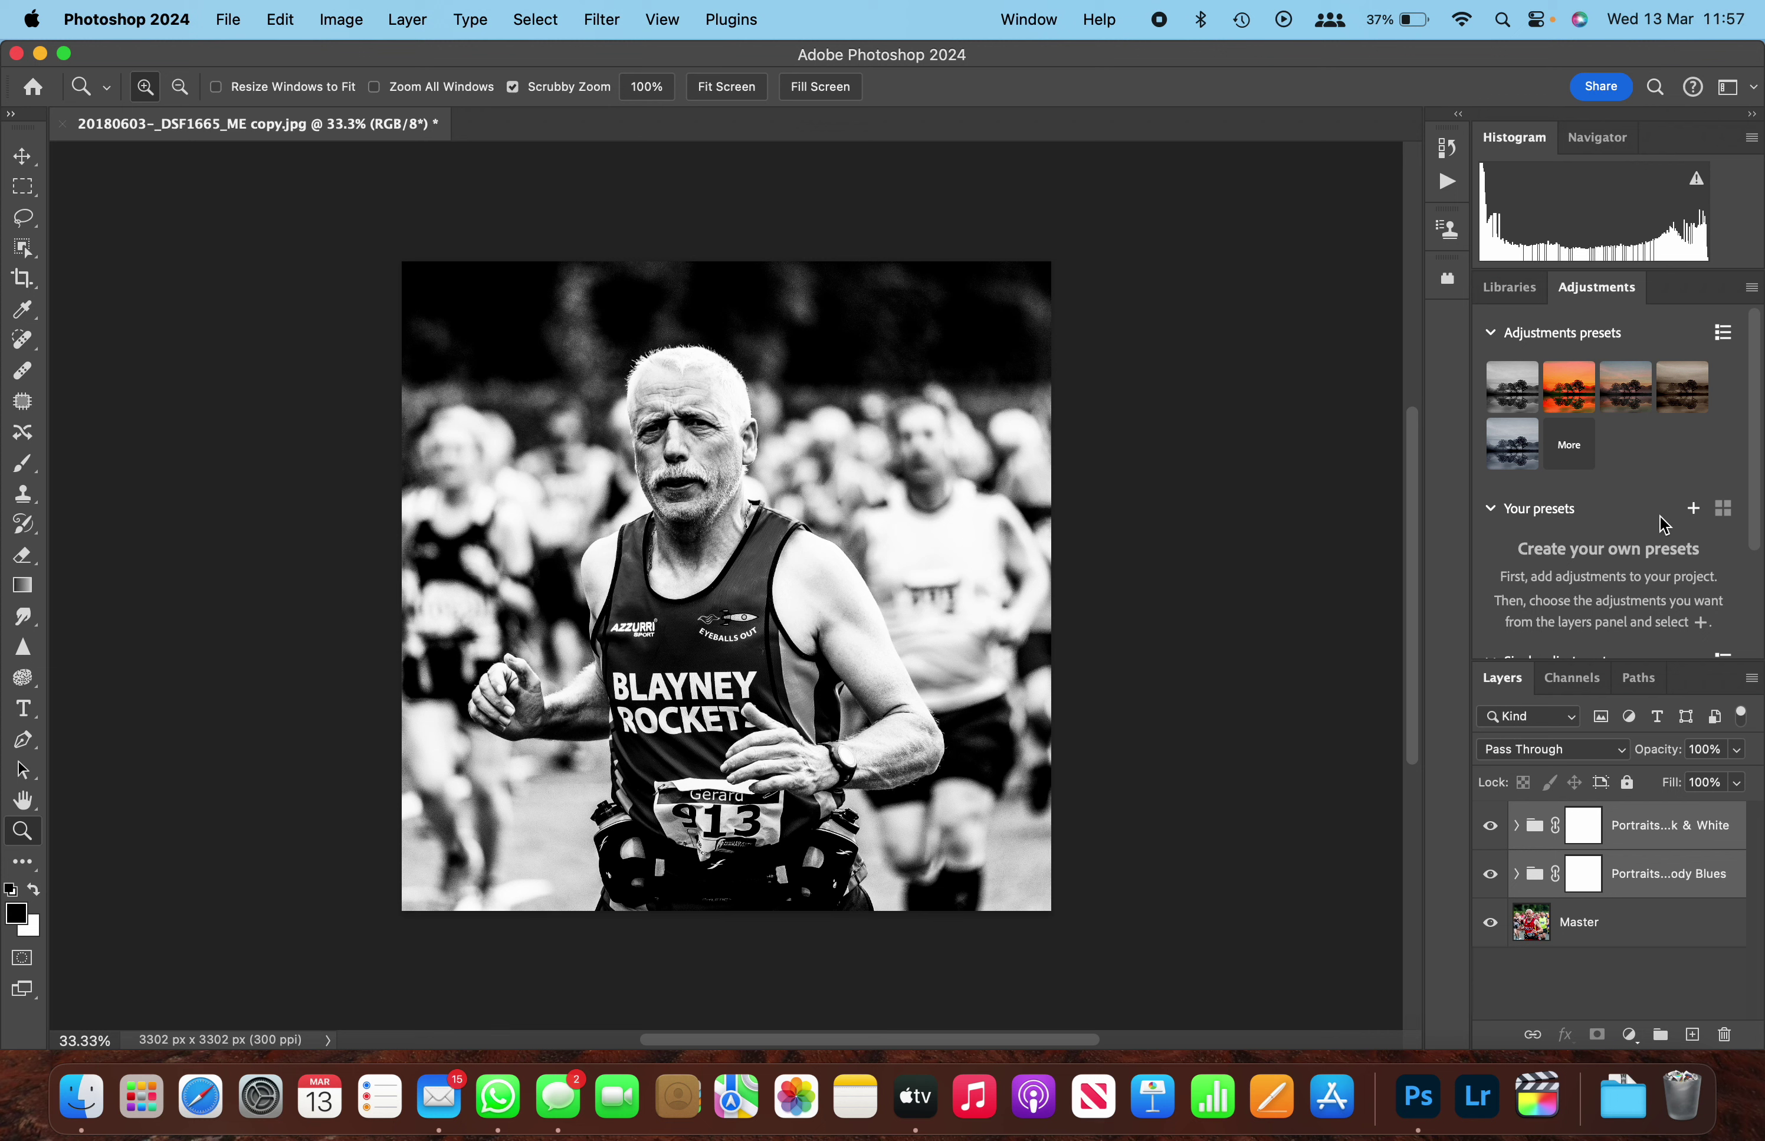
left_click(1695, 509)
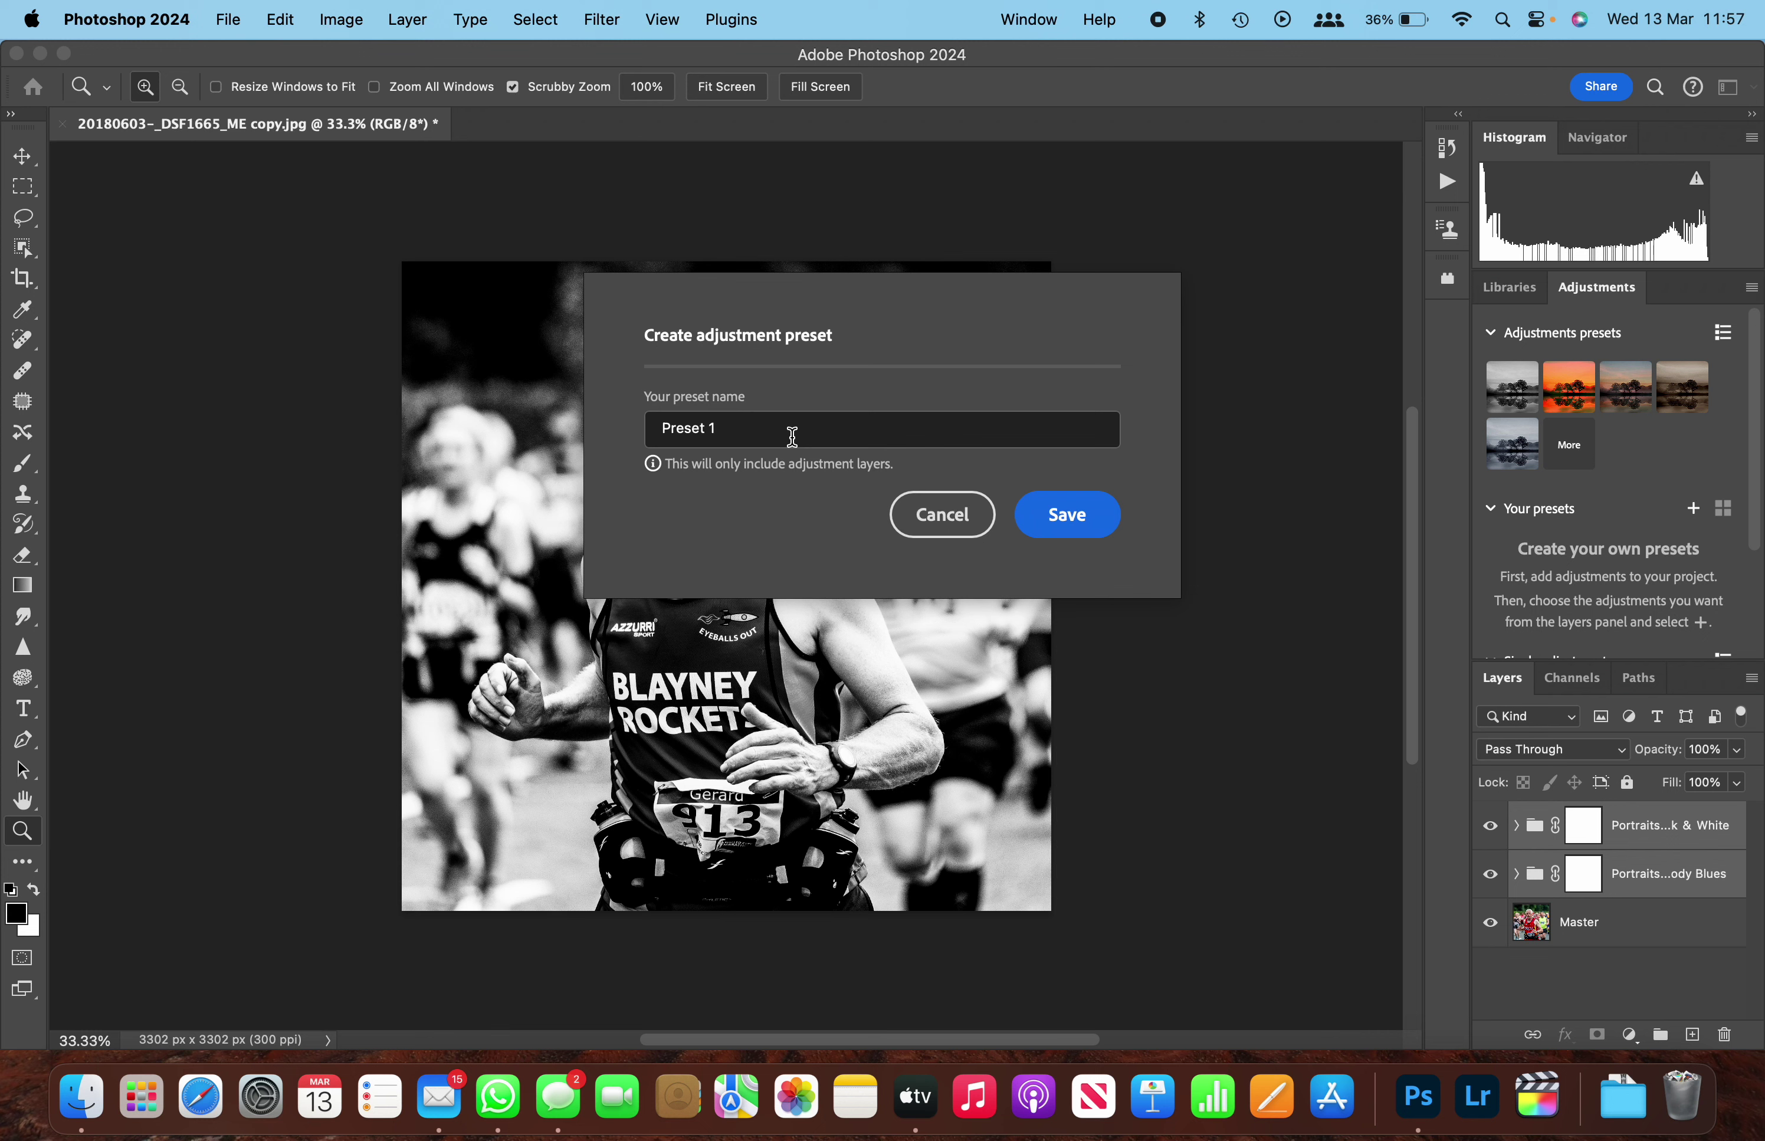
triple_click(734, 433)
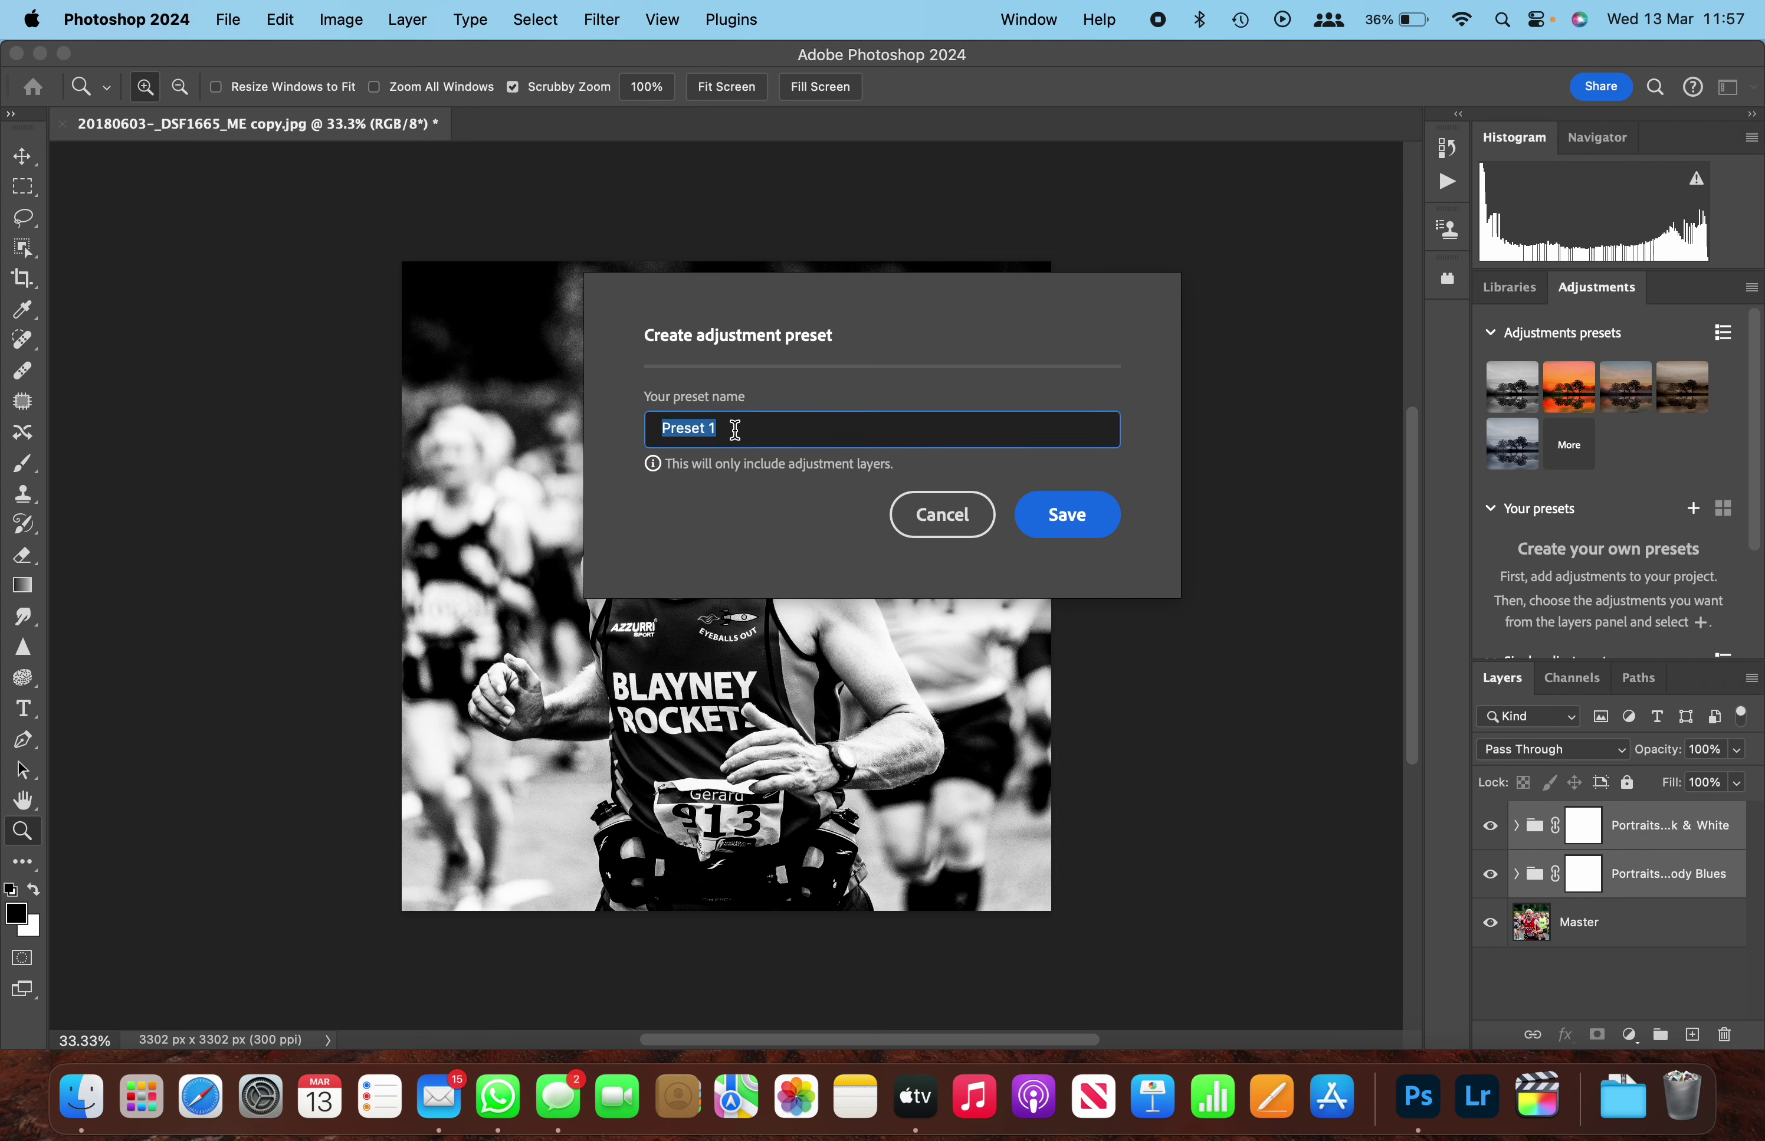
key("BackSpace")
type("My")
type("_")
type("Blac")
type("k")
type("_&")
type("_Who")
type("te")
key("BackSpace")
key("BackSpace")
key("BackSpace")
type("ite_")
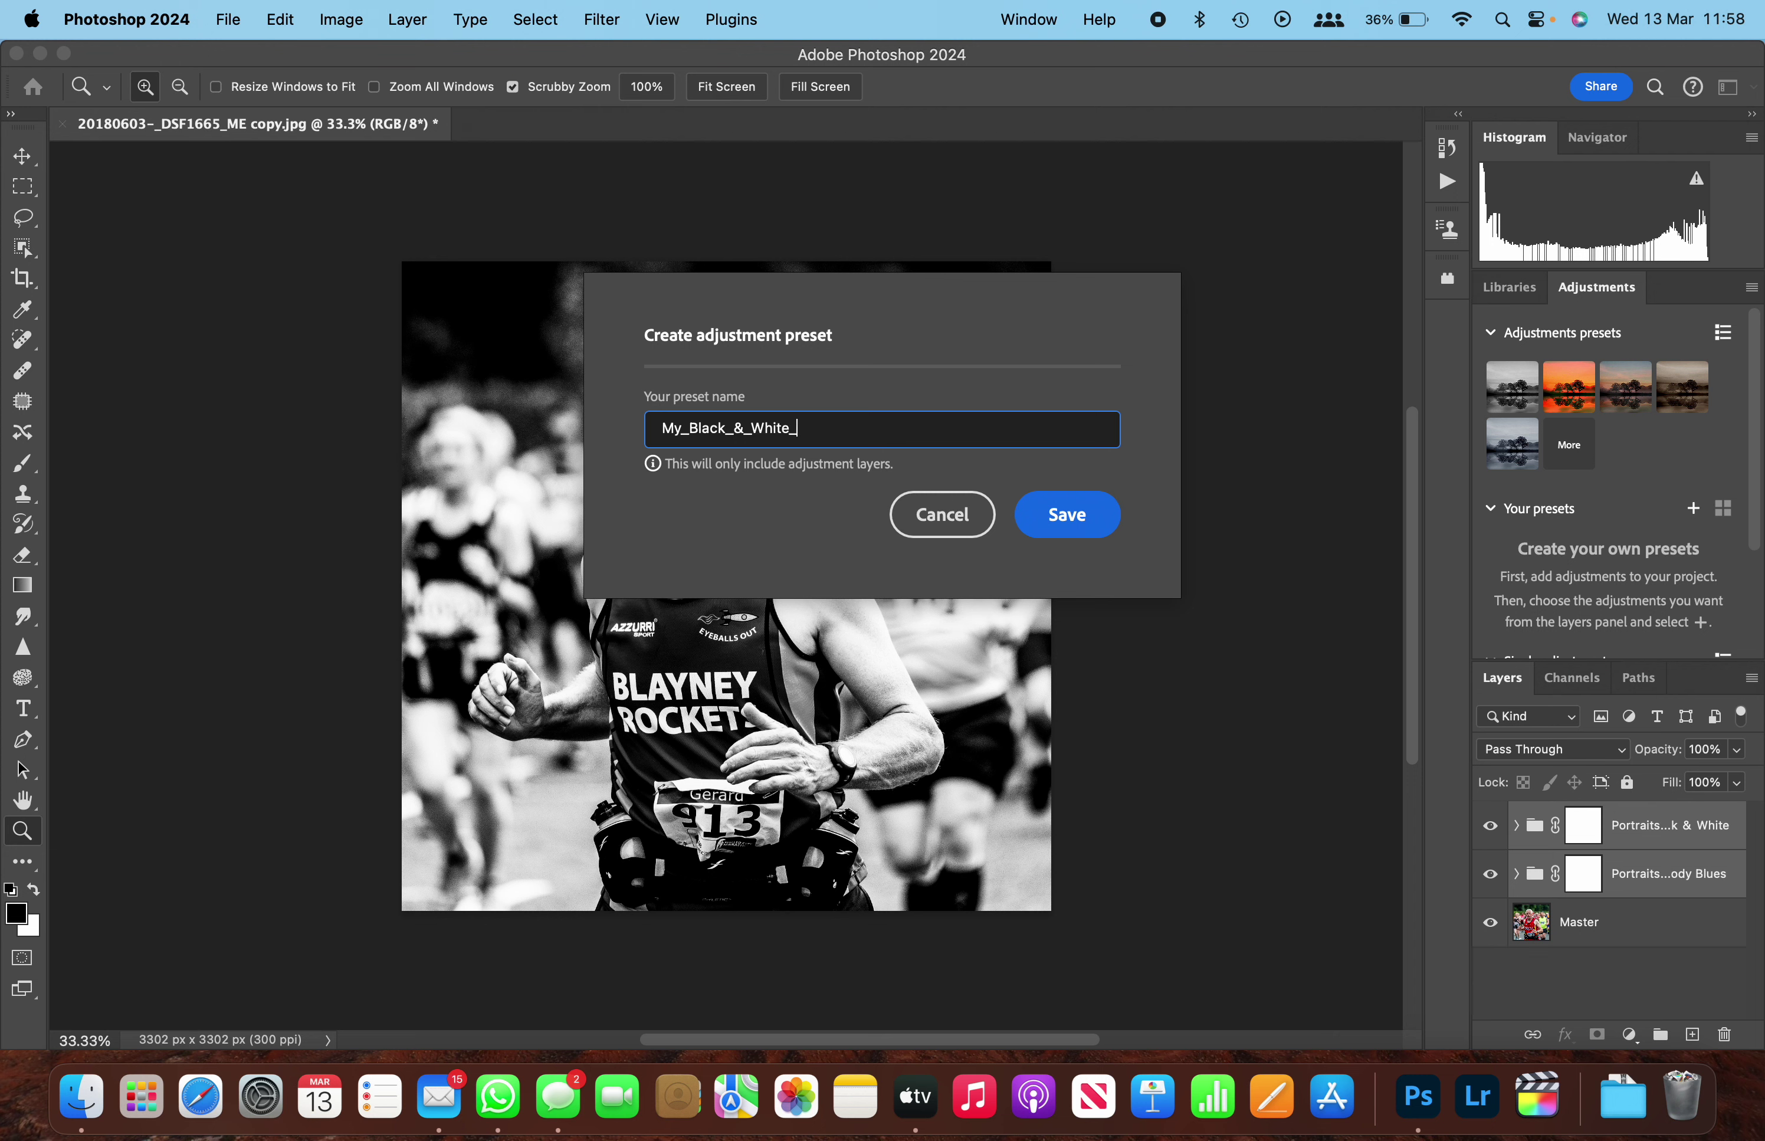
type("Preset")
left_click(1085, 517)
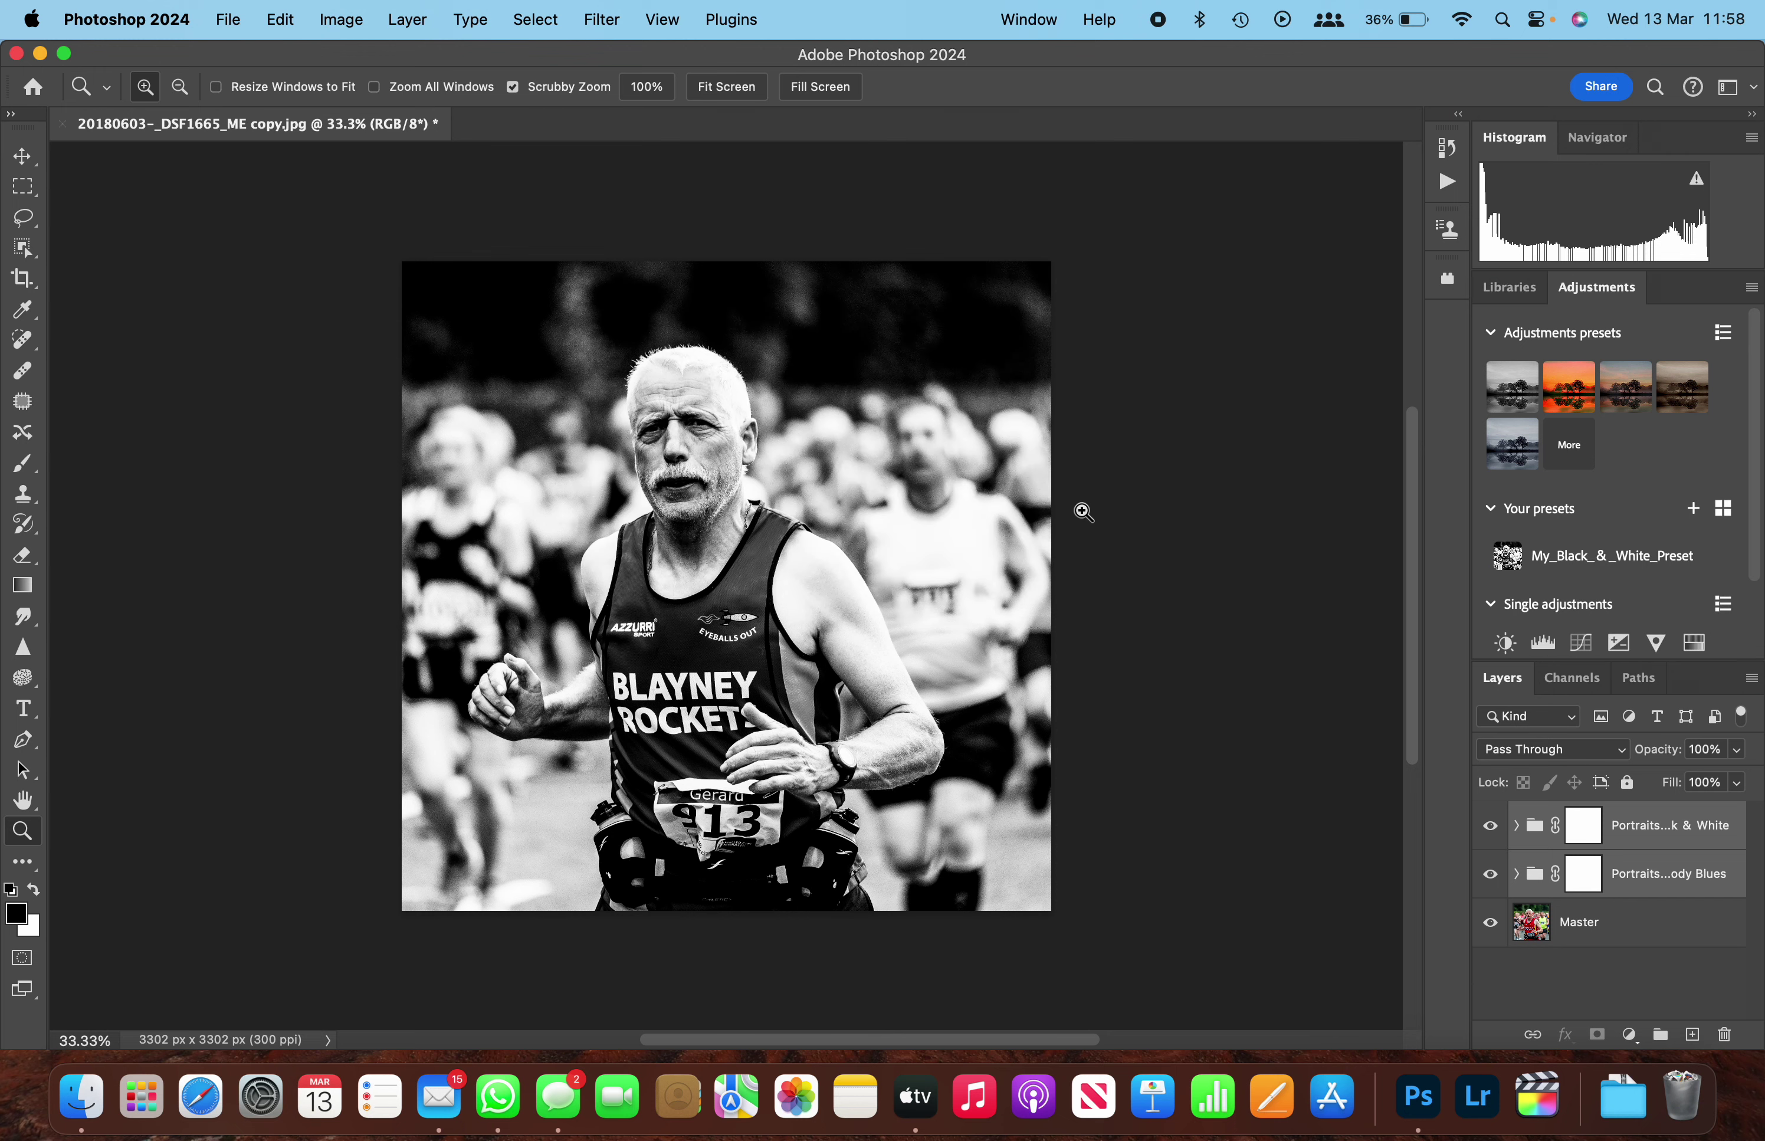
left_click(1554, 558)
- Close the edited runner photo and discard its unsaved changes
left_click(231, 22)
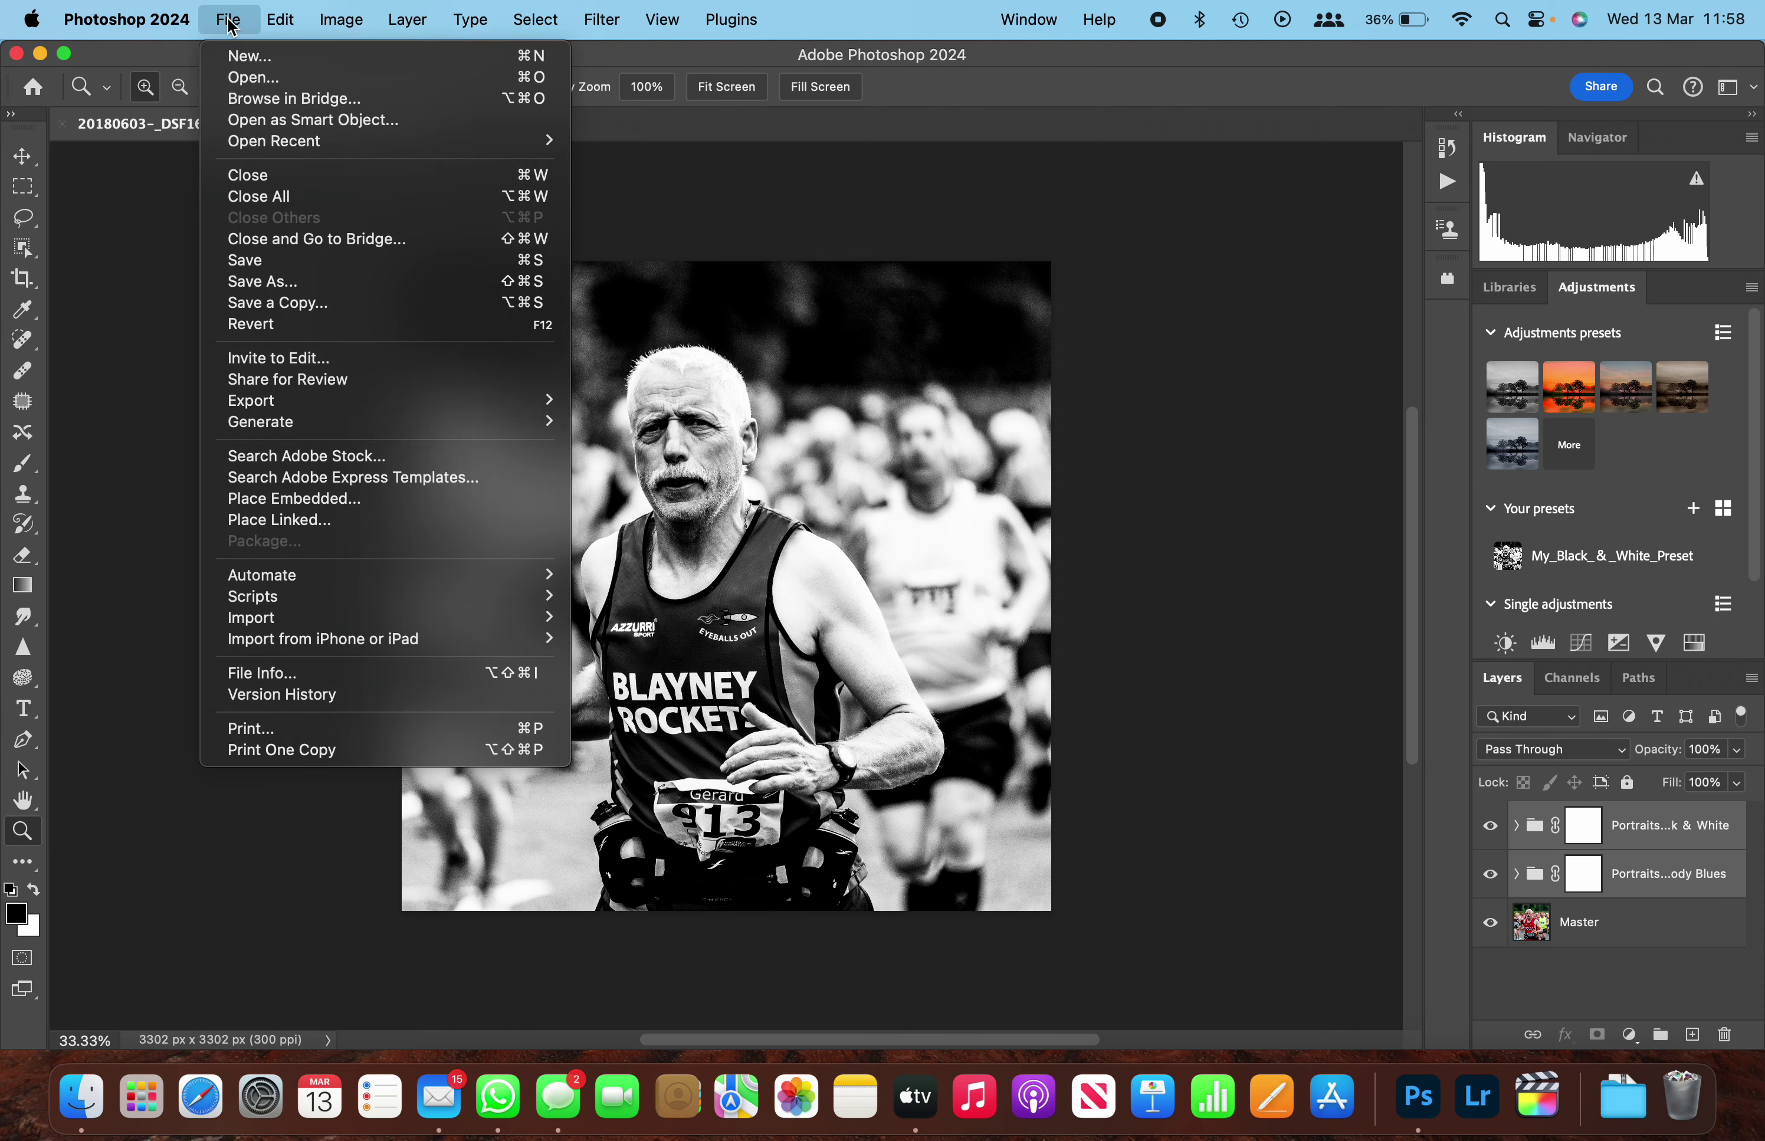
left_click(300, 196)
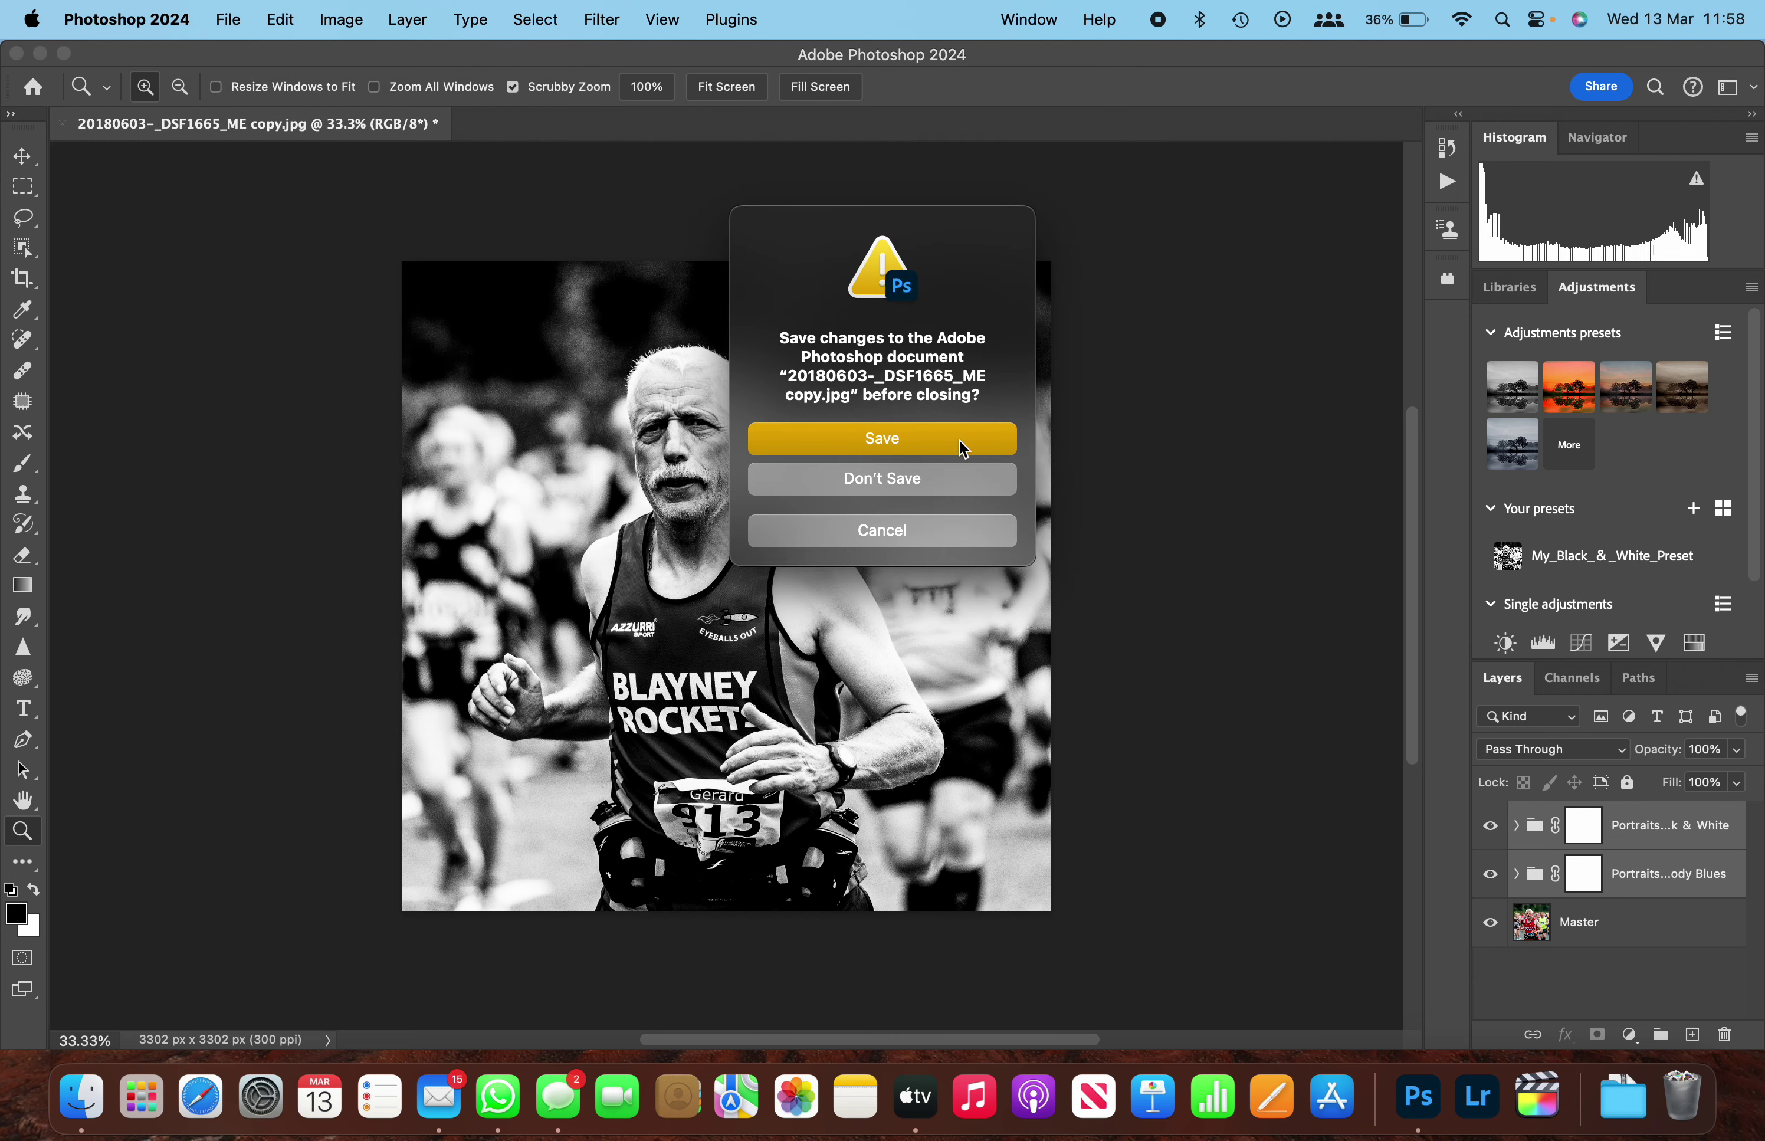
left_click(935, 480)
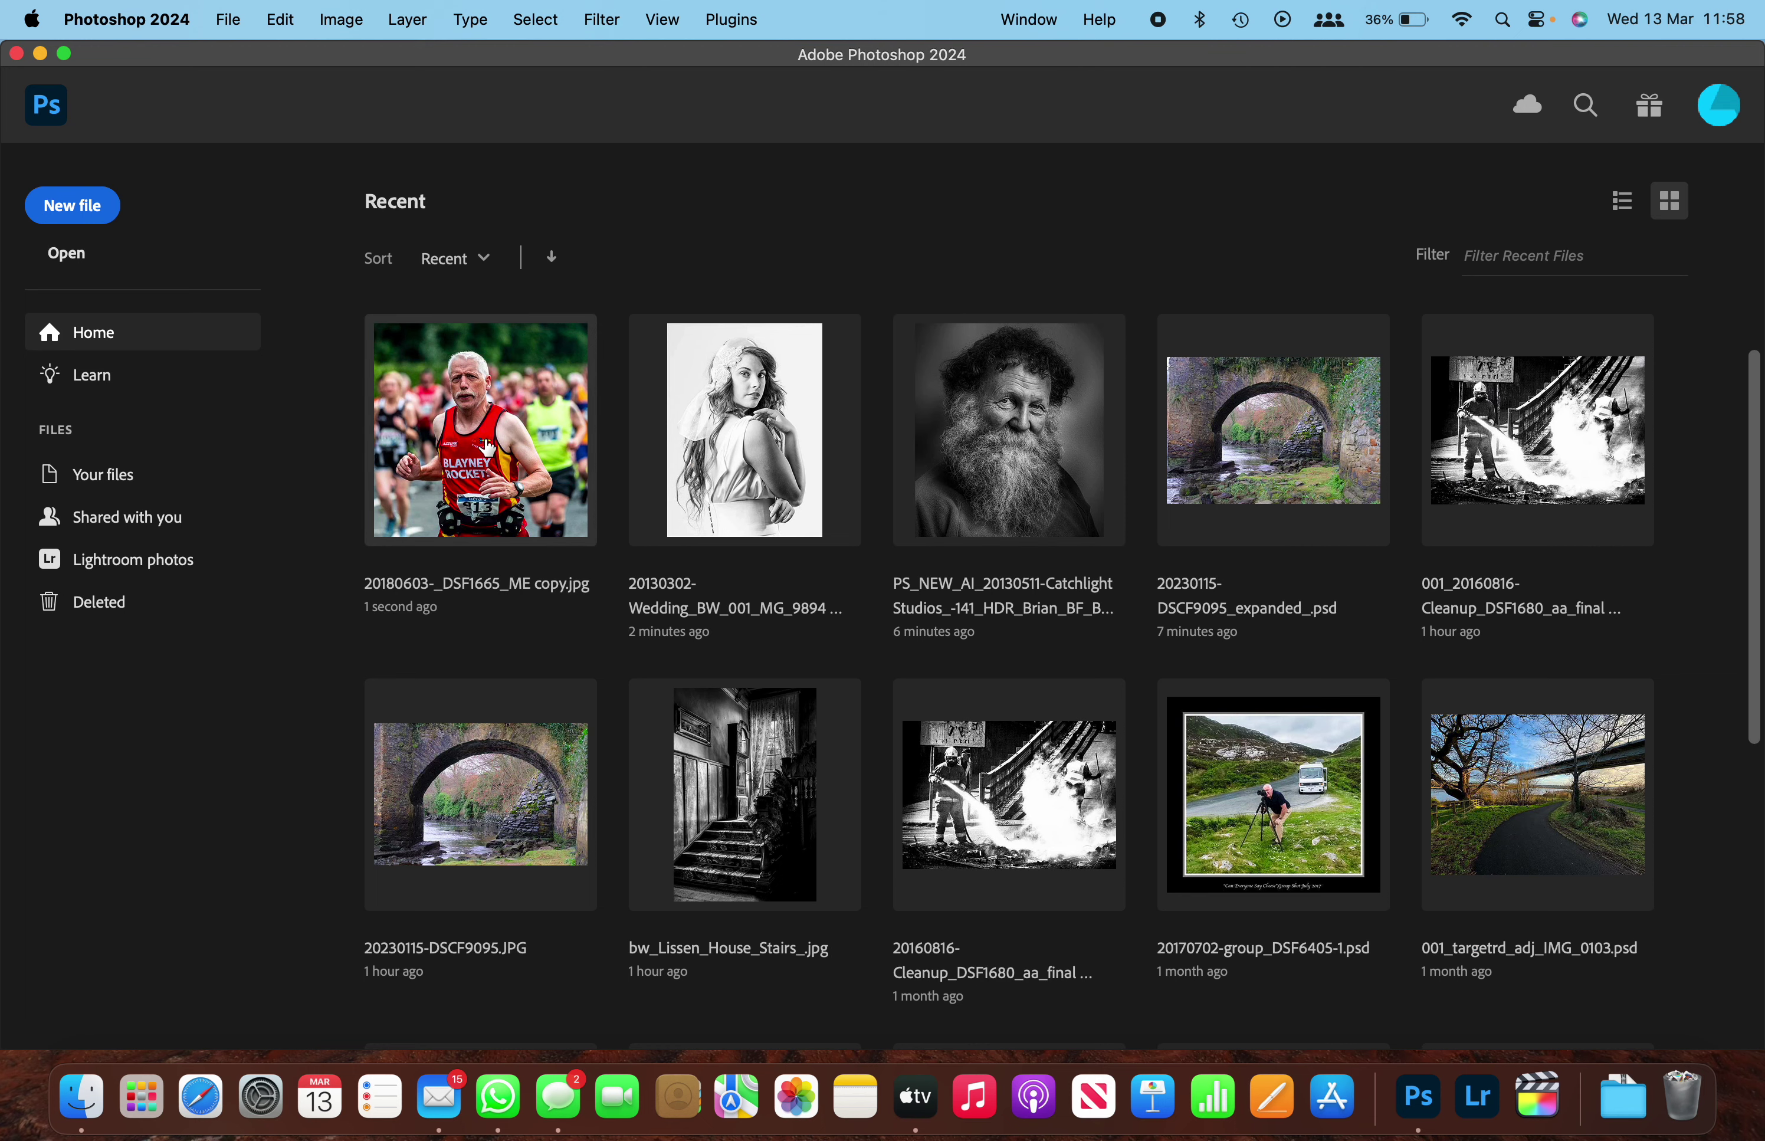
- Reopen the original colour runner photo from the recent files and apply the custom My_Black_&_White_Preset to it
left_click(488, 444)
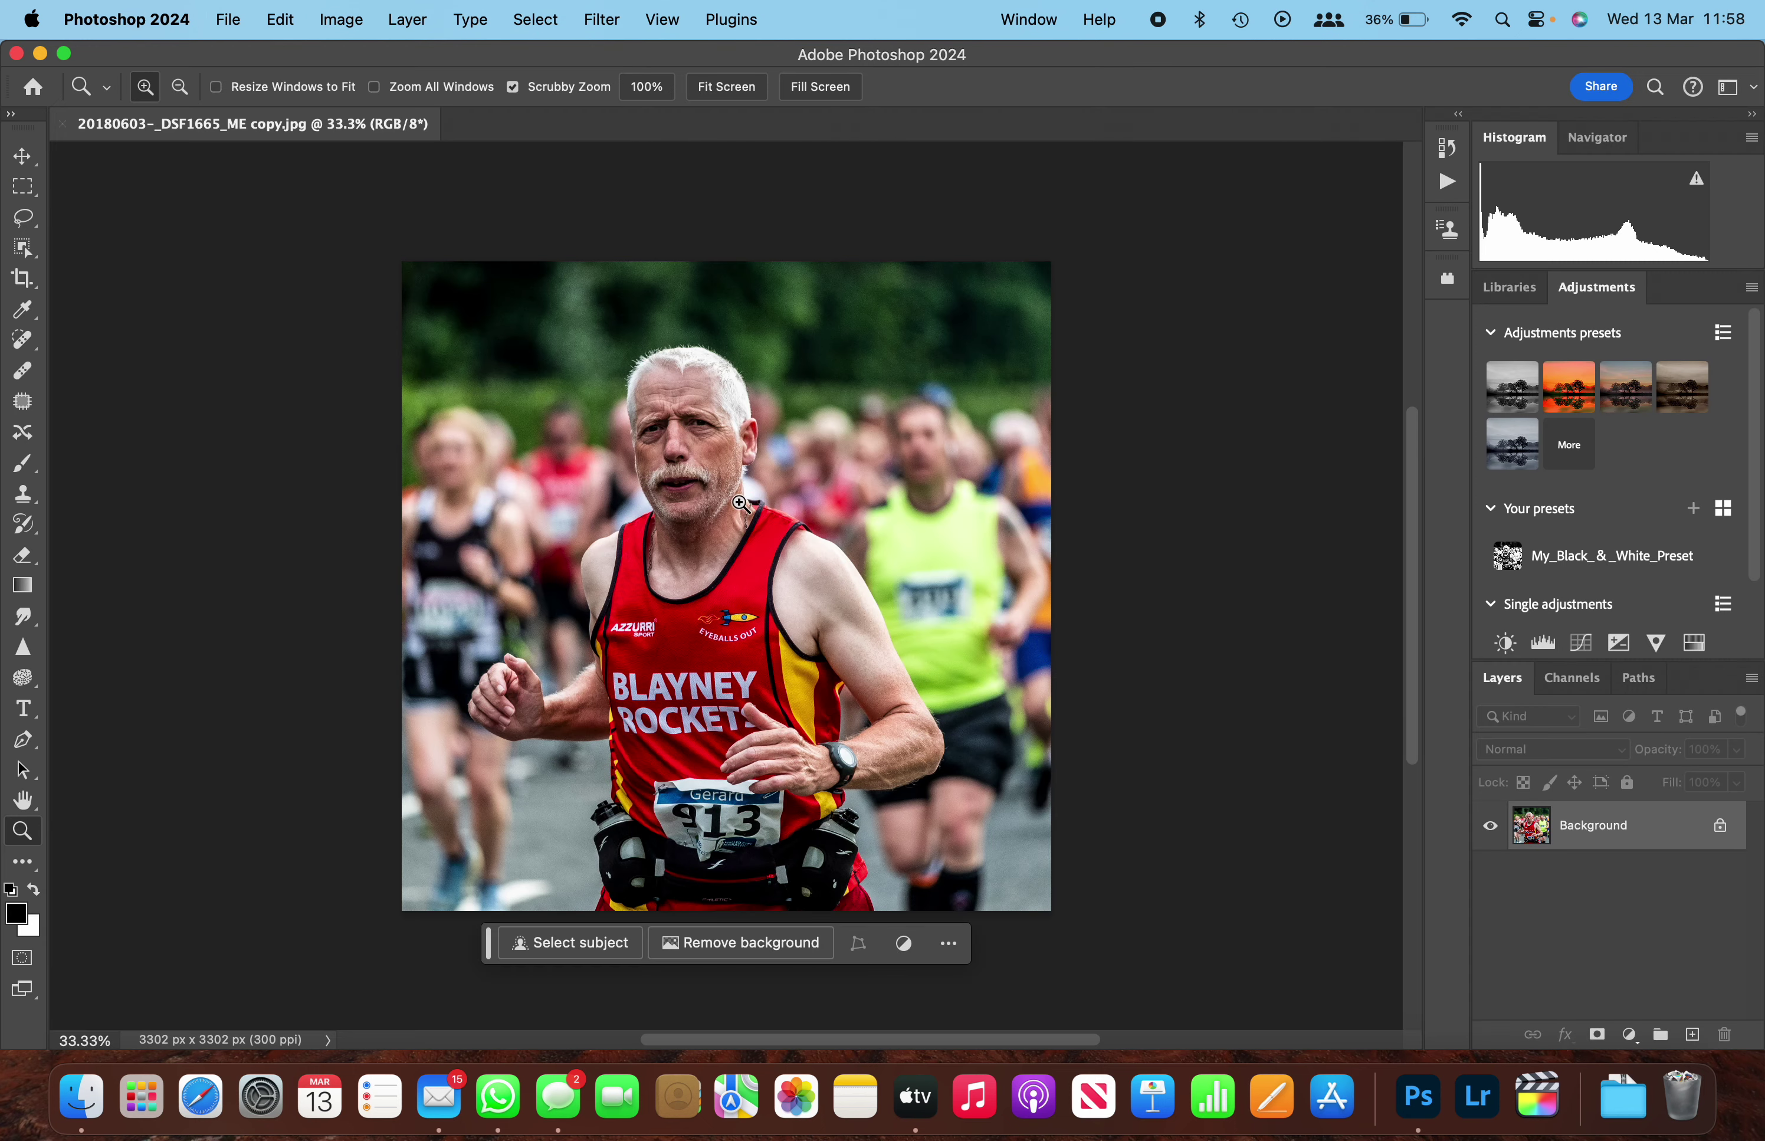
left_click(1524, 559)
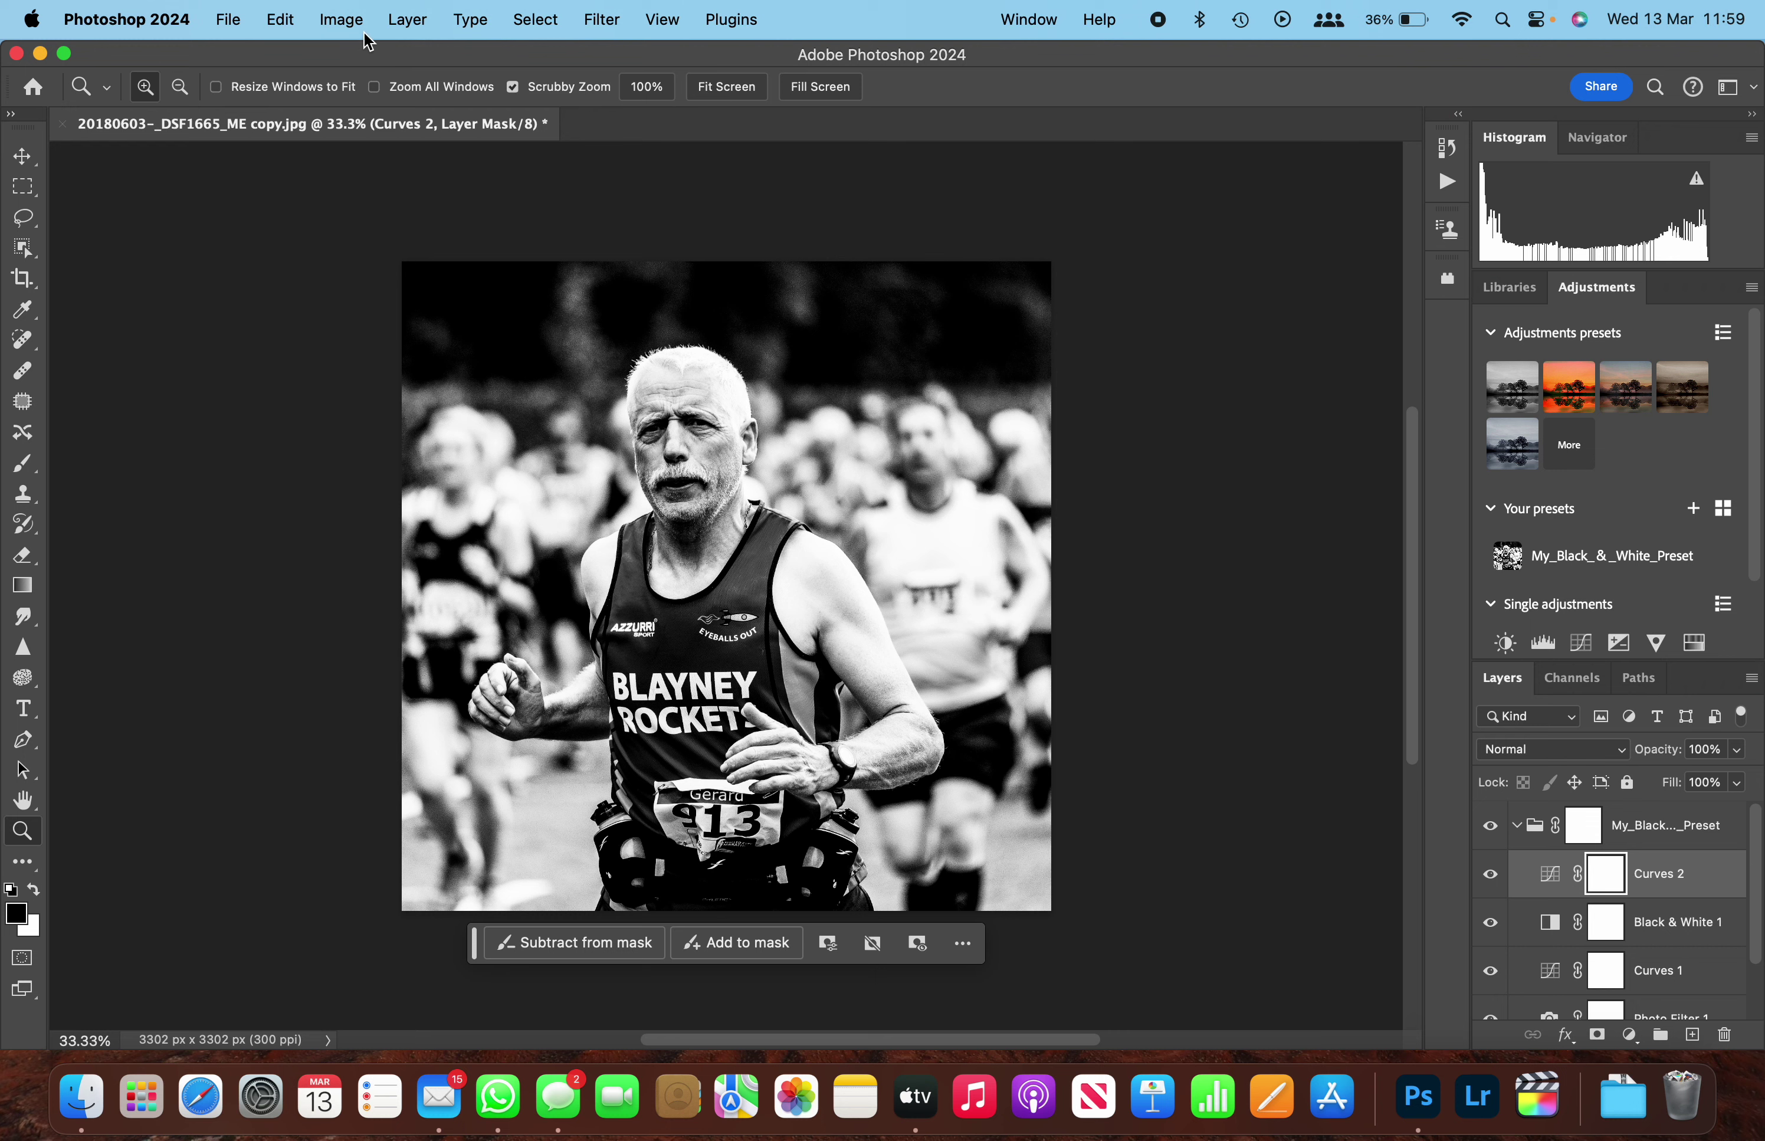
- Close the runner photo with the custom preset applied, without saving
left_click(282, 29)
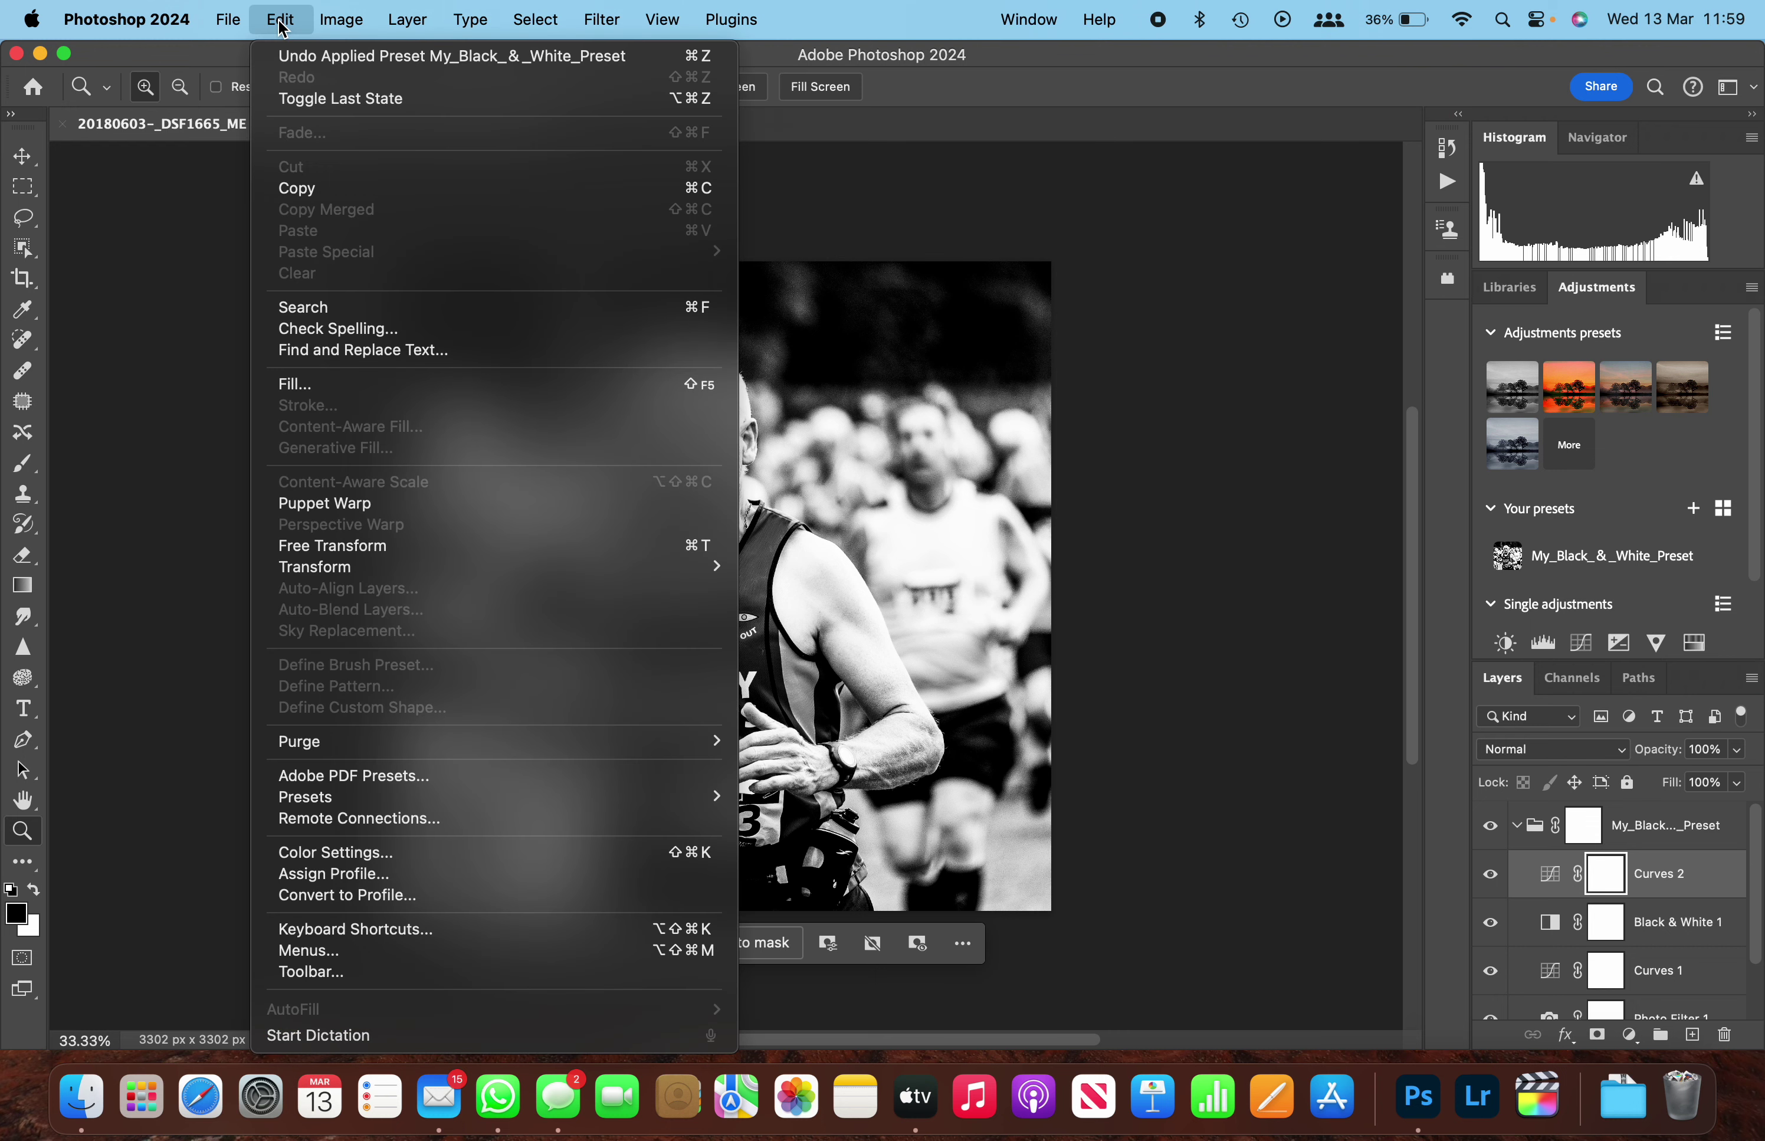
mouse_move(234, 29)
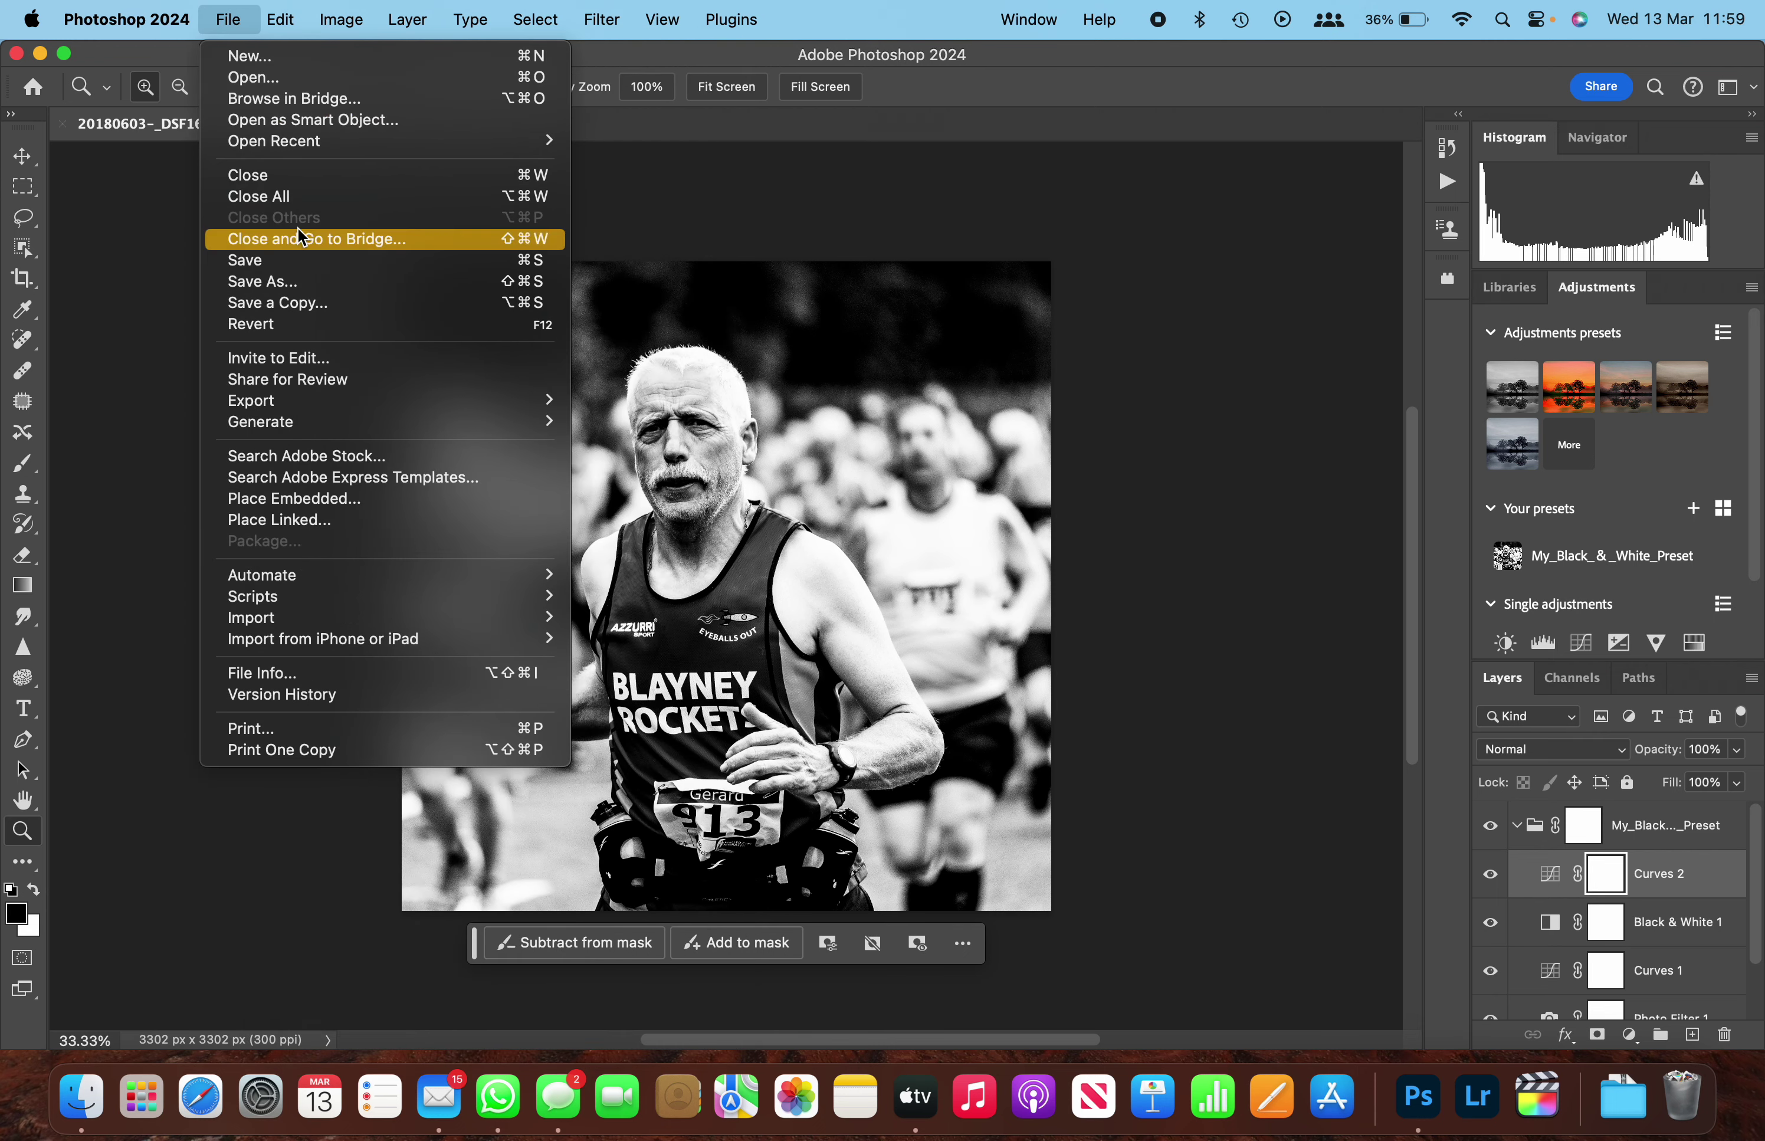
left_click(289, 198)
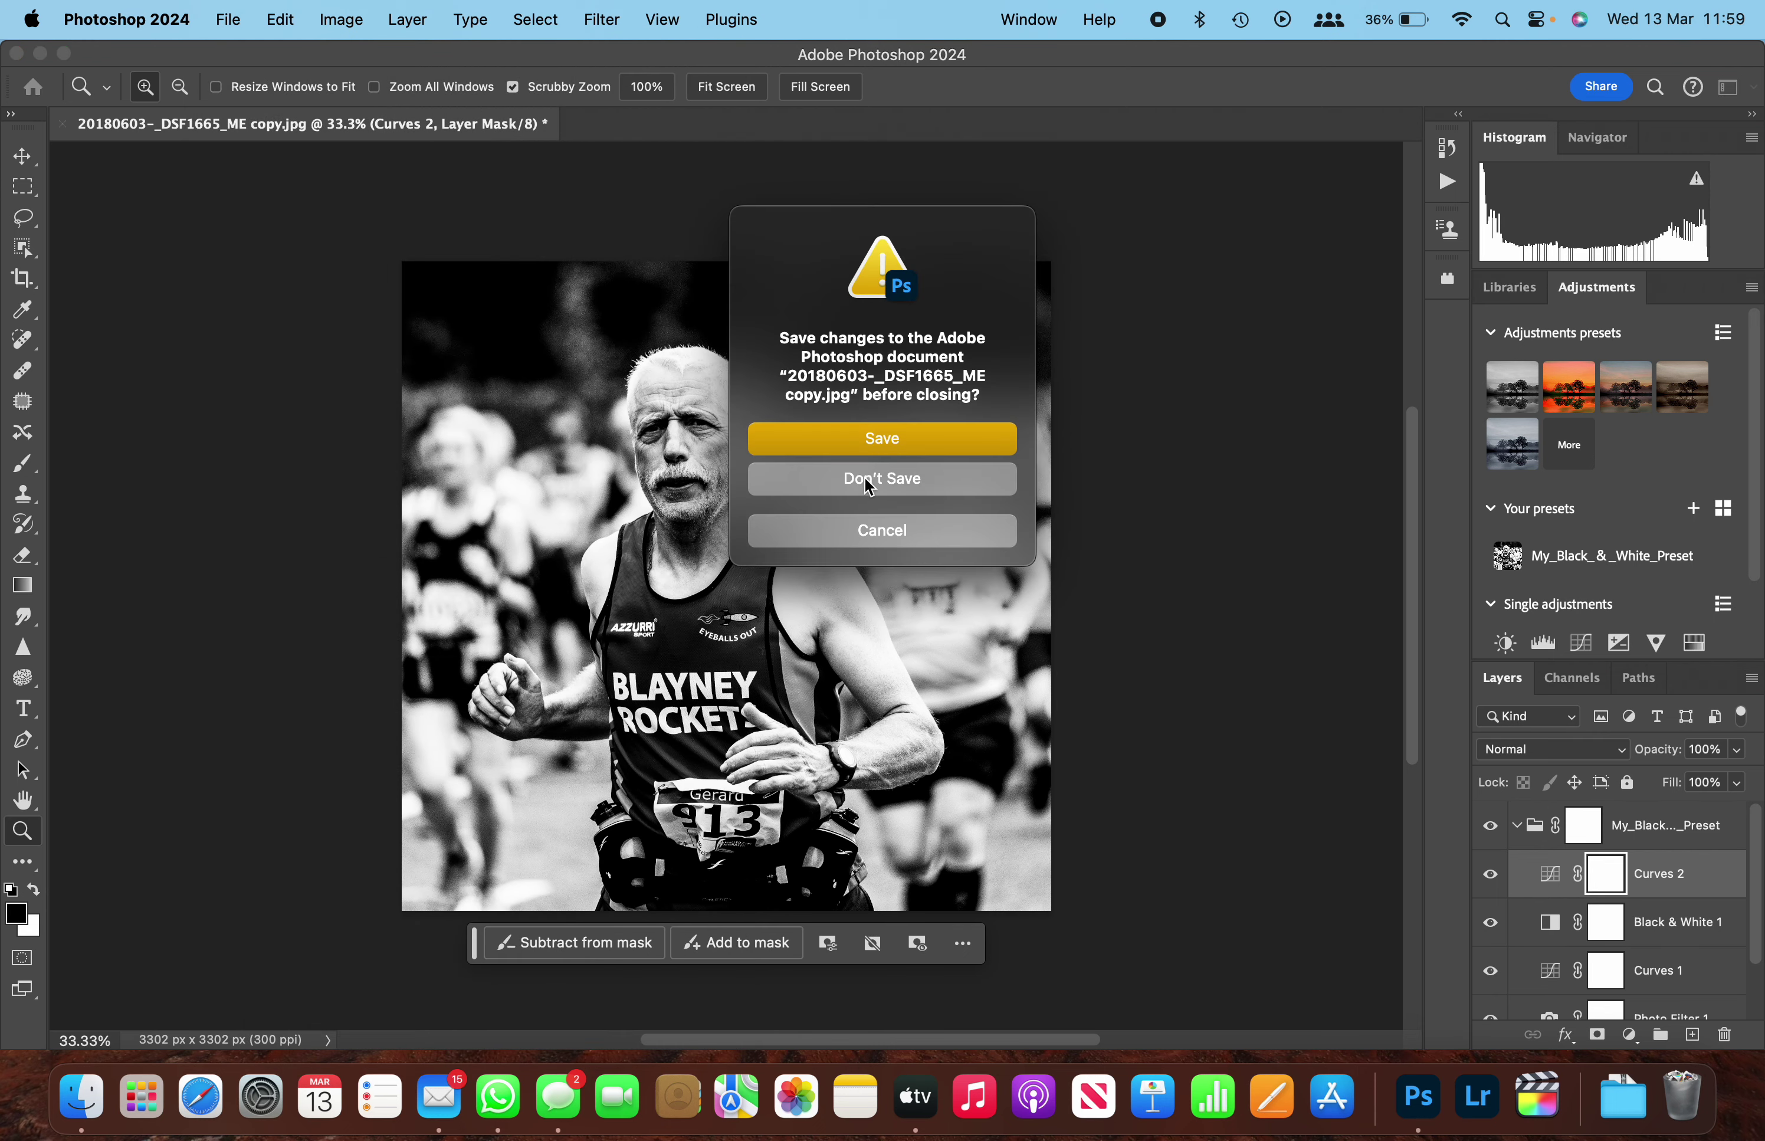
left_click(867, 479)
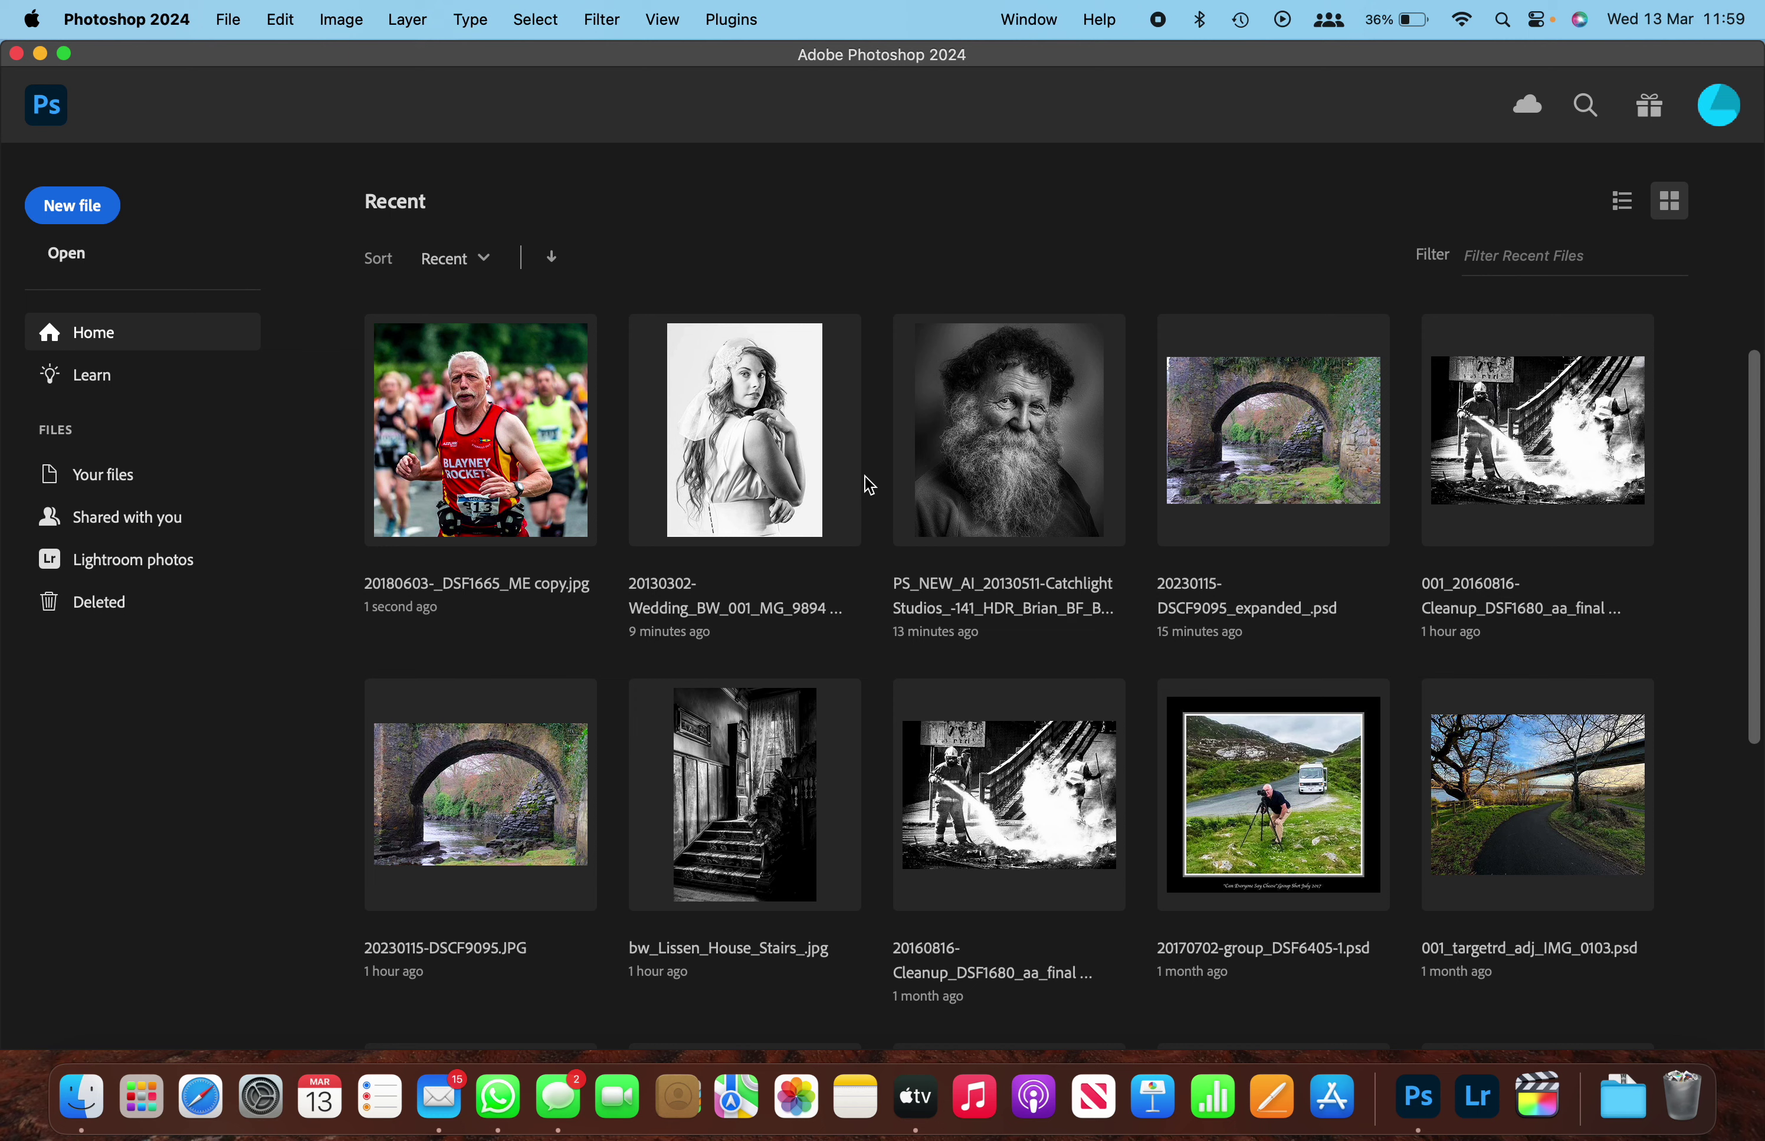
- Open the recent black-and-white portrait of the bearded man and apply the custom My_Black_&_White_Preset
left_click(1026, 450)
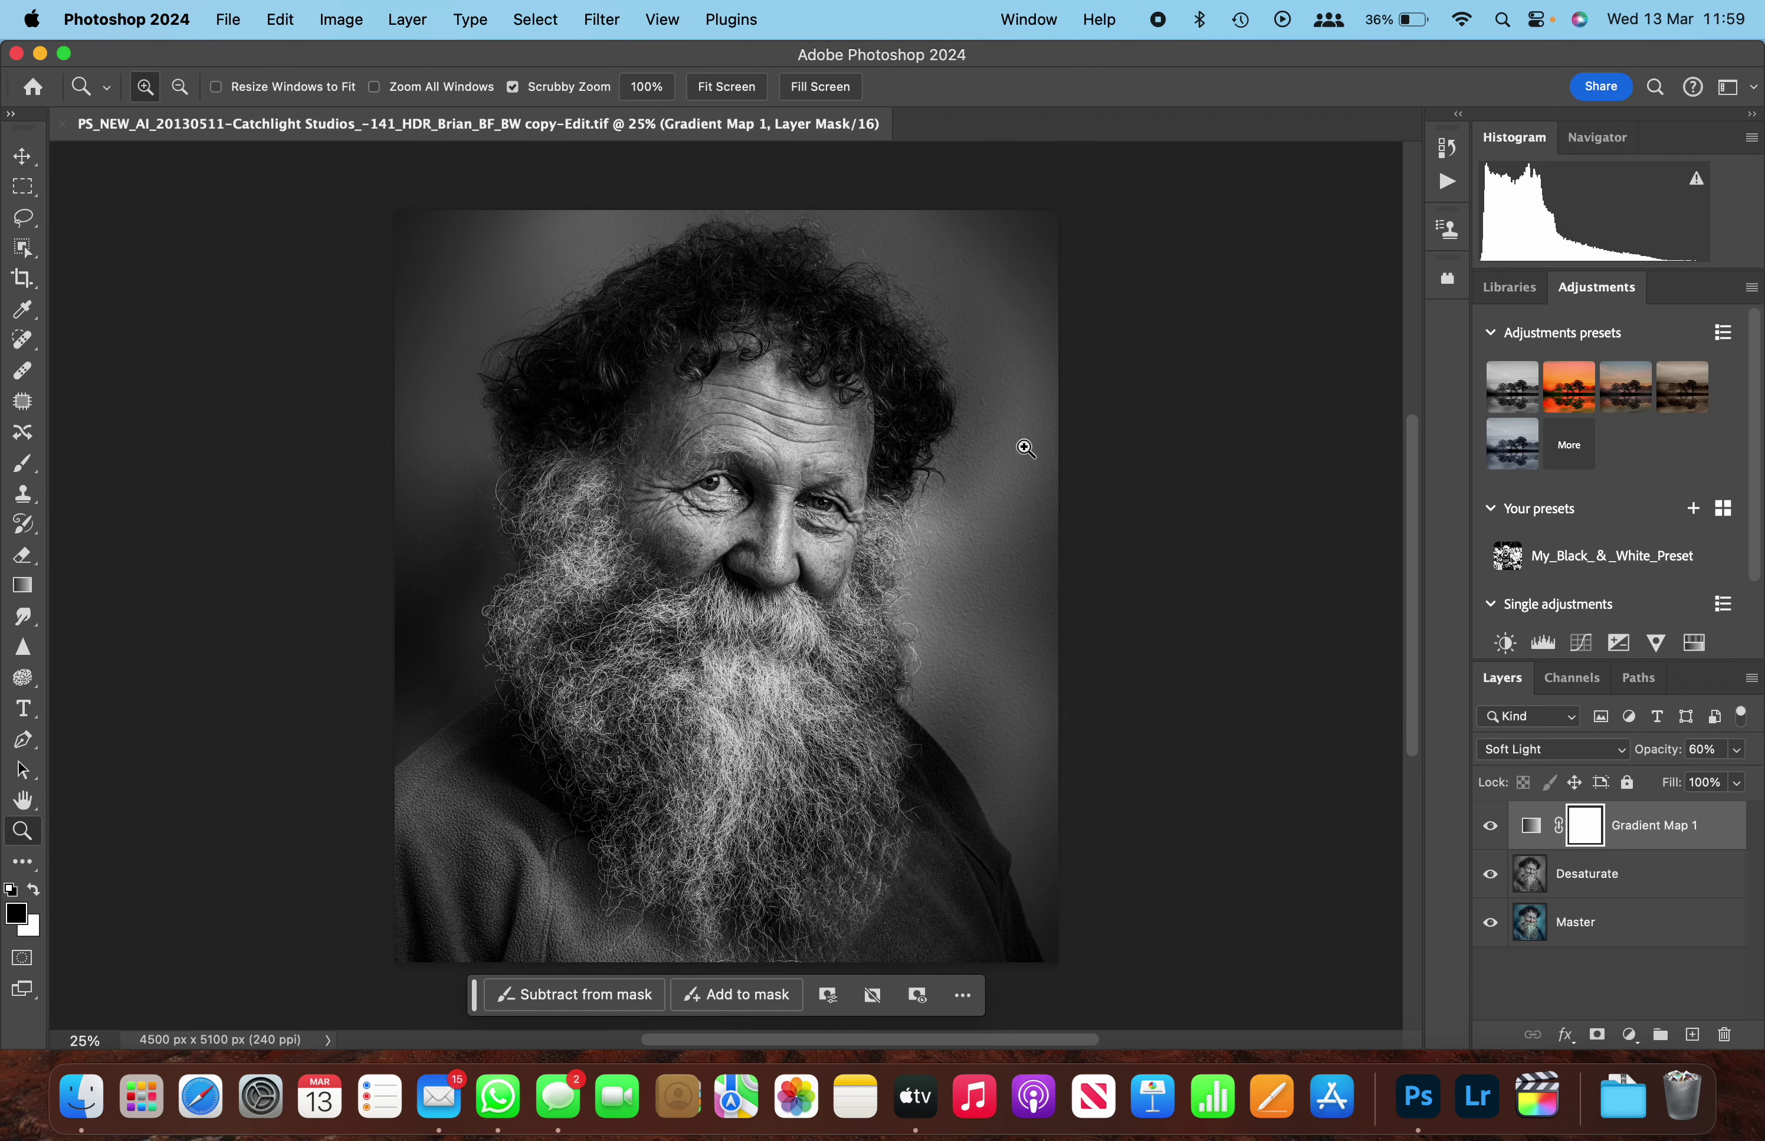
left_click(1515, 564)
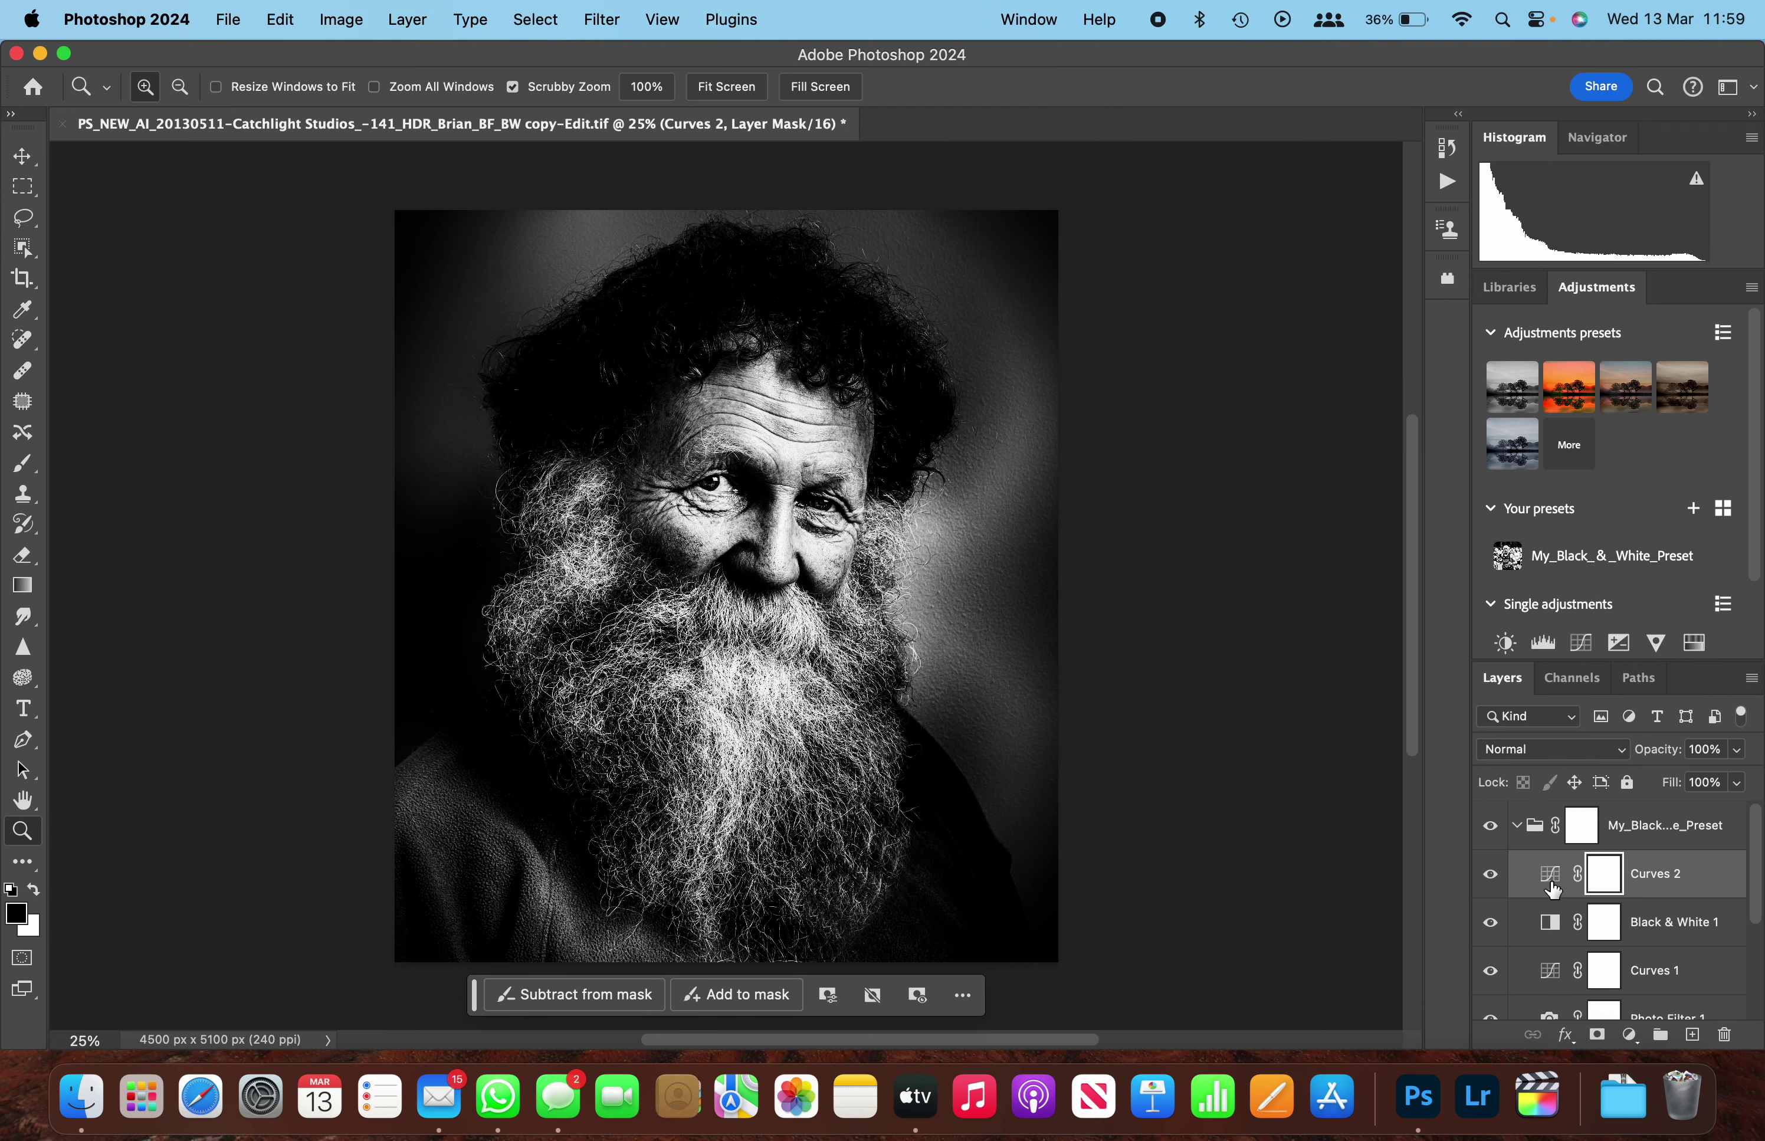
- Lower the highlight point of the preset's Curves 2 adjustment to input 195, output 198
left_click(1550, 876)
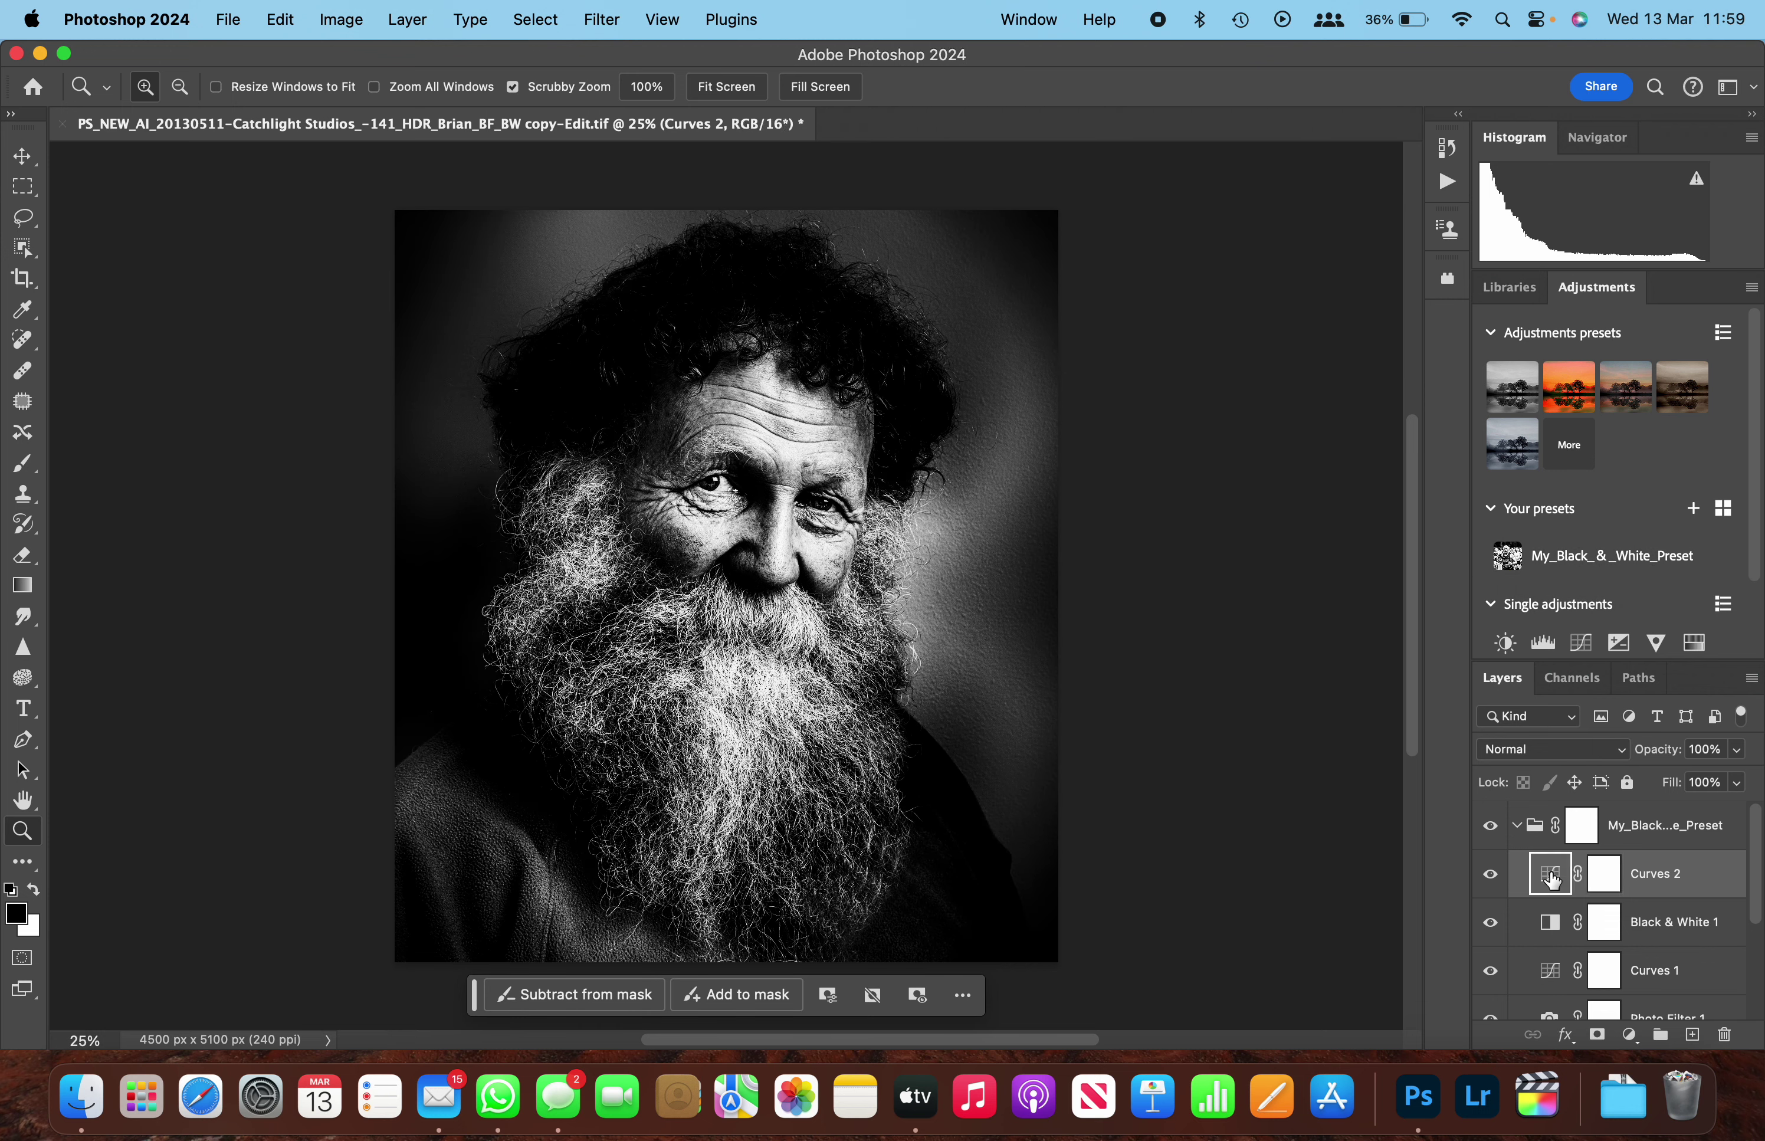
double_click(1552, 879)
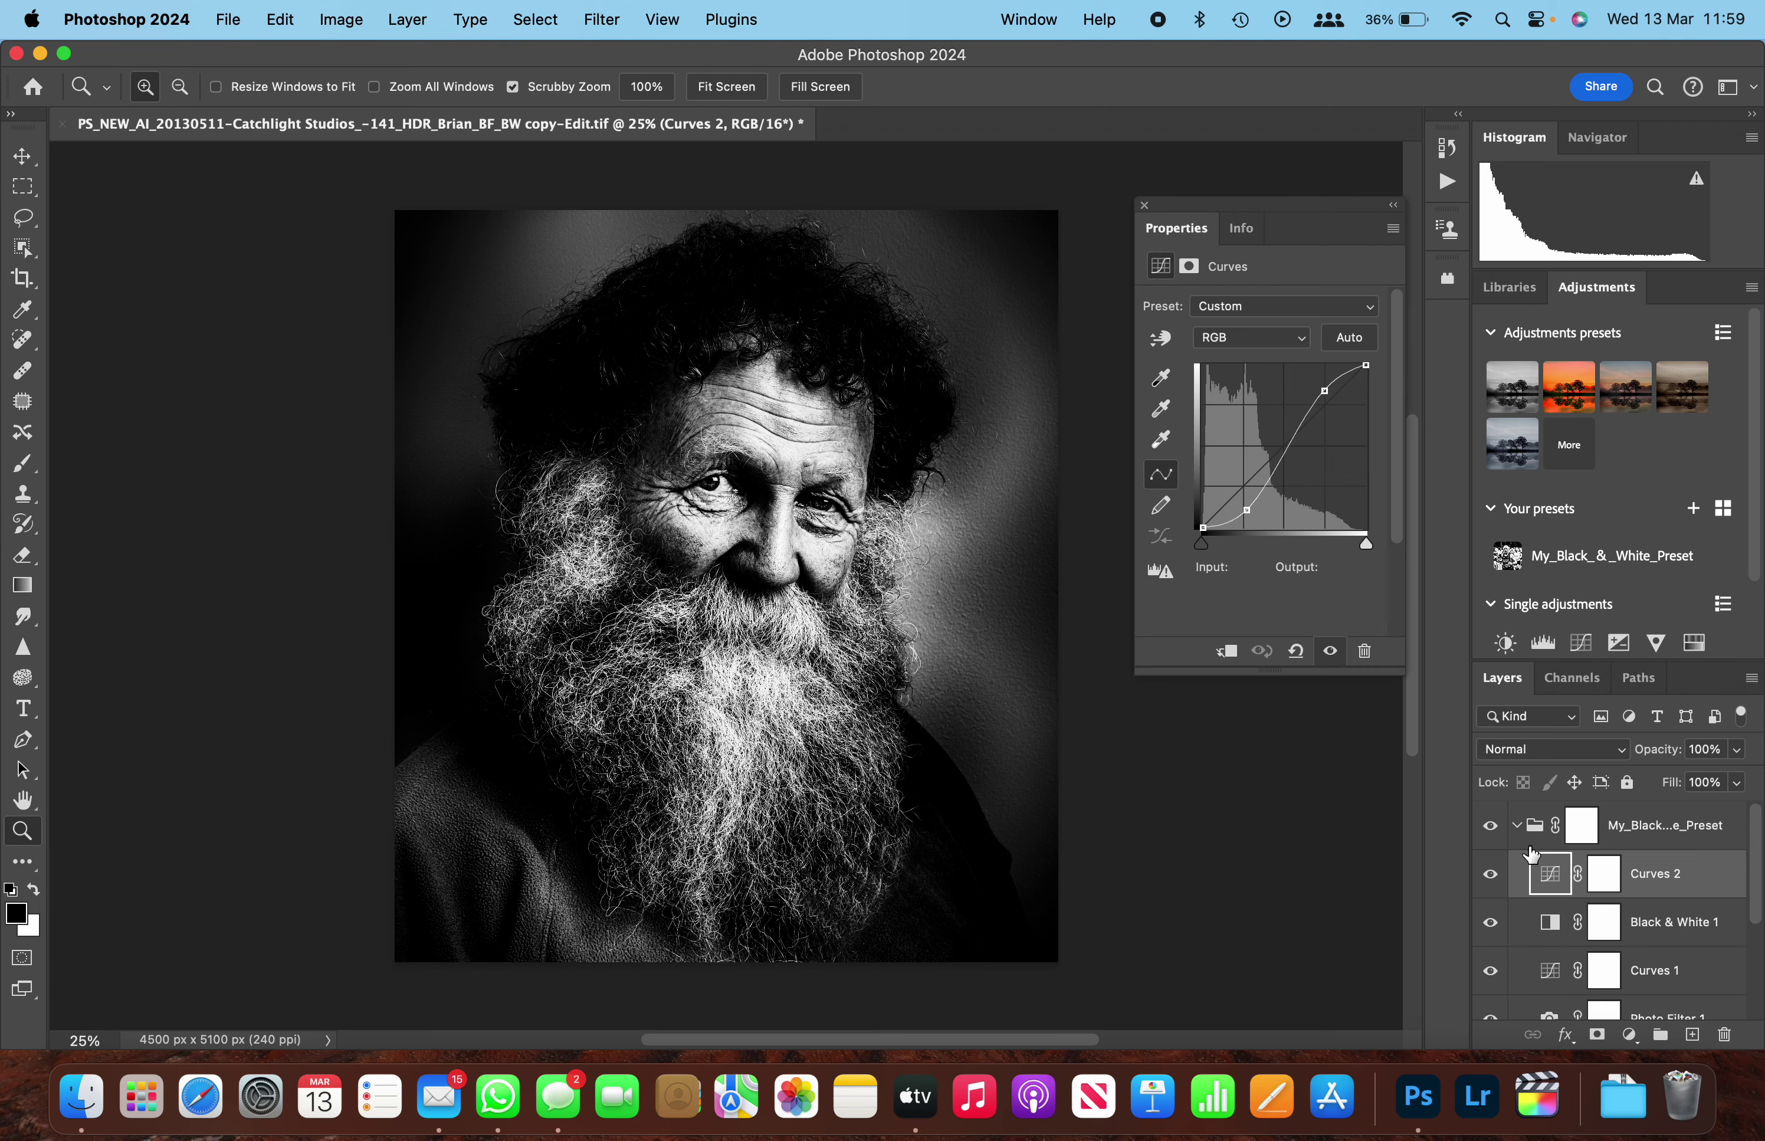
left_click(1327, 395)
mouse_move(1328, 395)
left_mouse_down()
mouse_move(1330, 418)
mouse_move(1332, 403)
left_mouse_up()
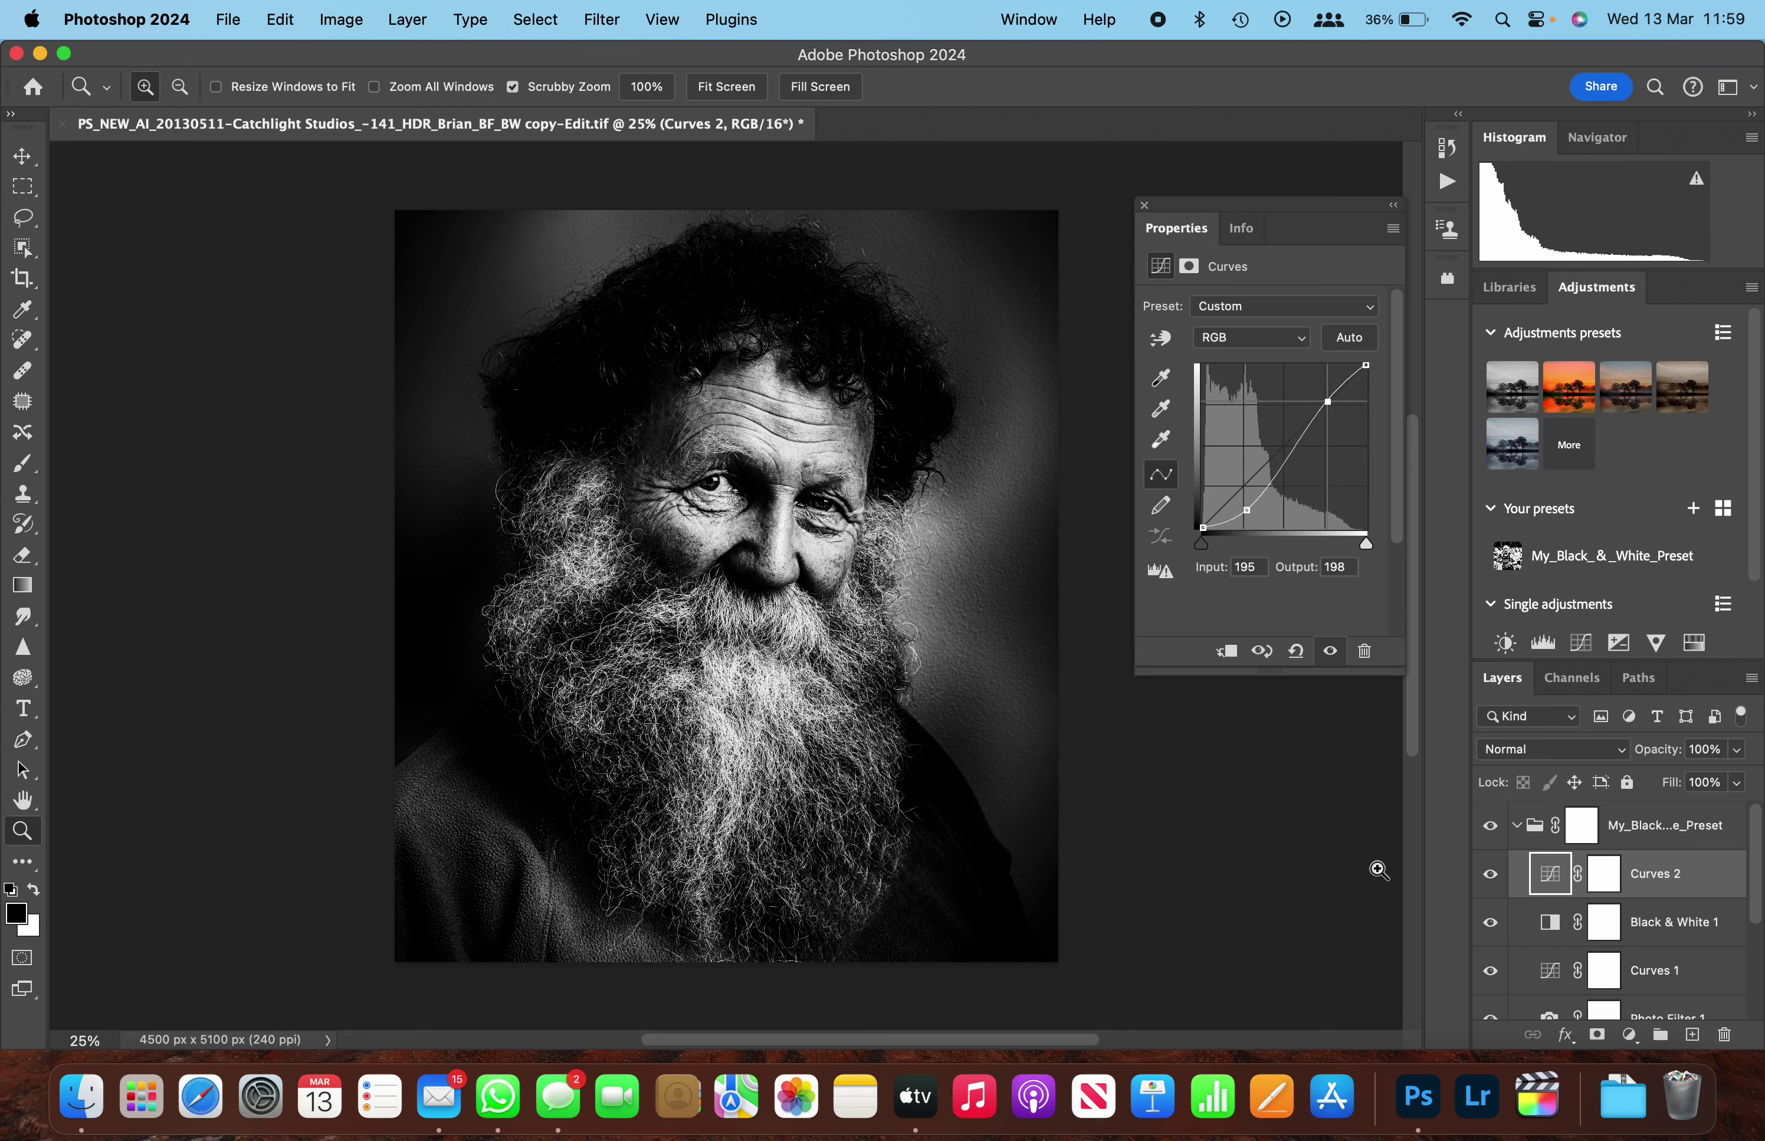
left_click(1146, 208)
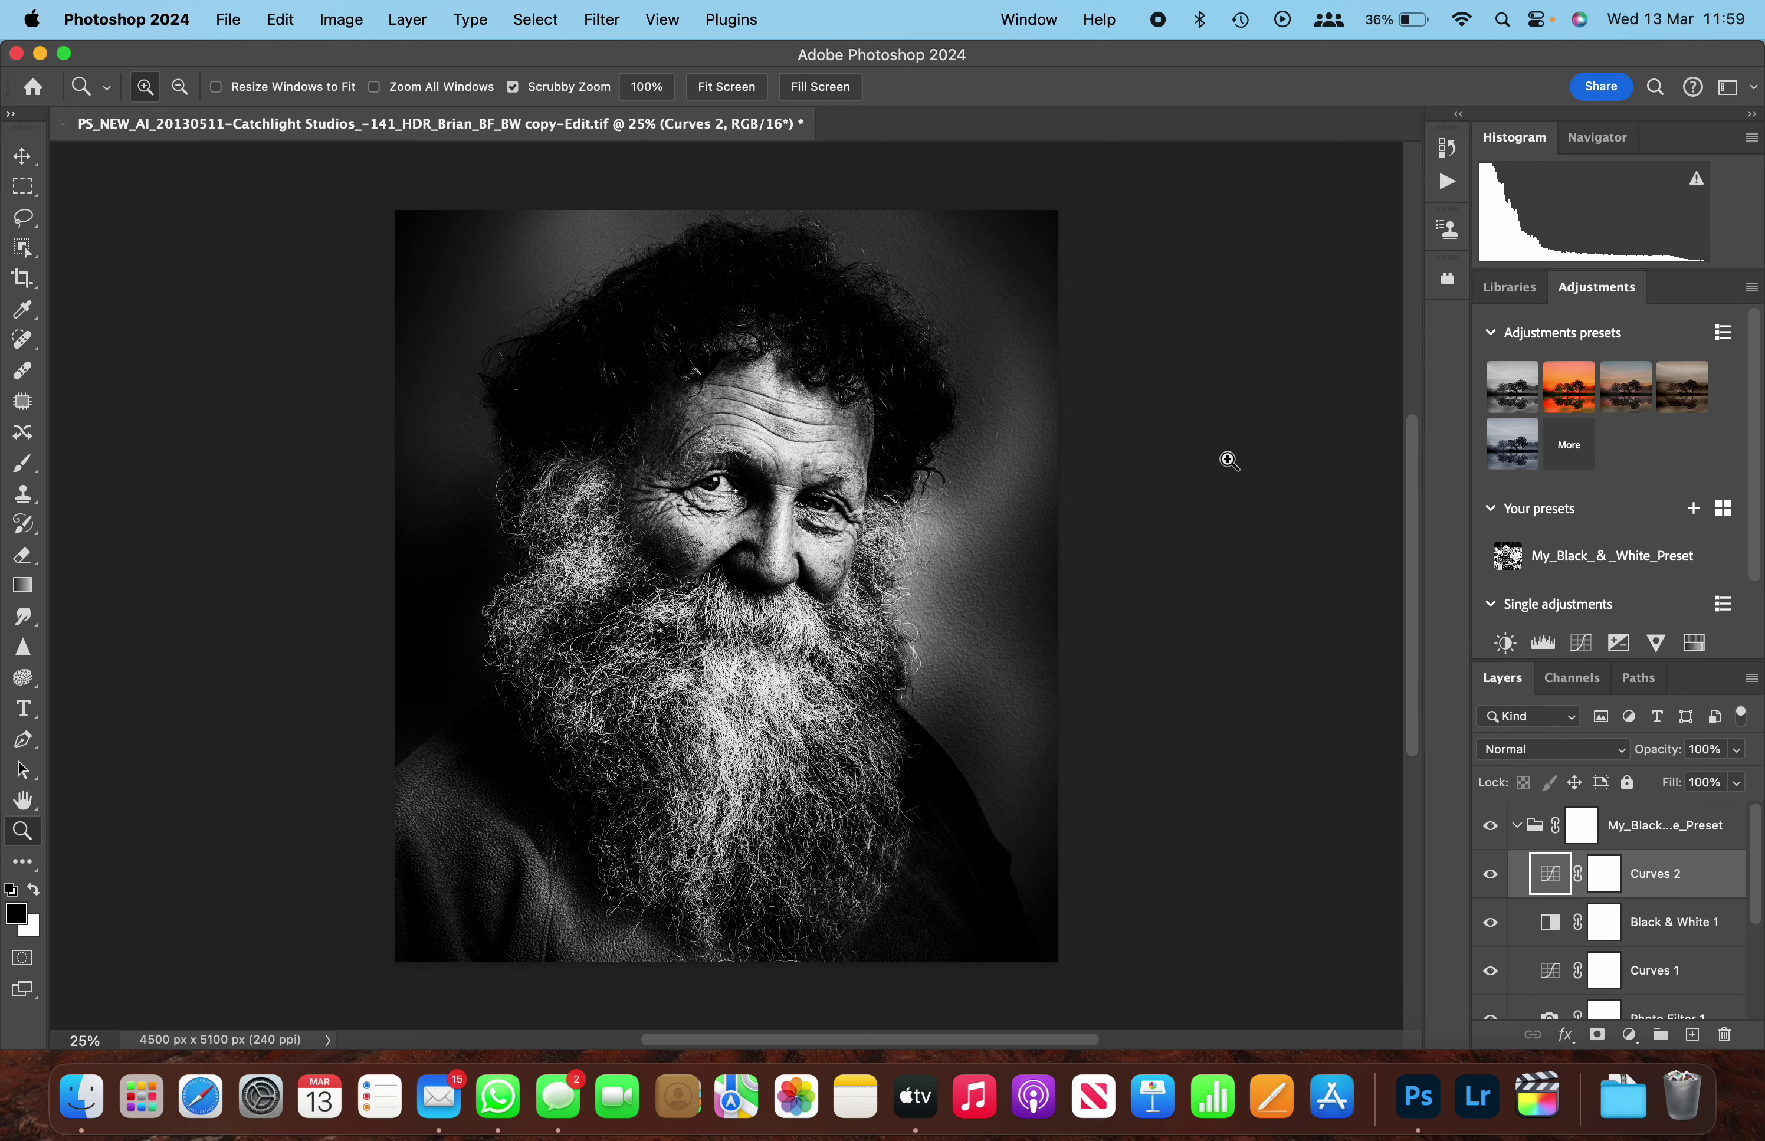
- Switch the preset's Photo Filter 1 adjustment to the Deep Emerald filter with a density of 66%
scroll(1629, 979, "down", 3)
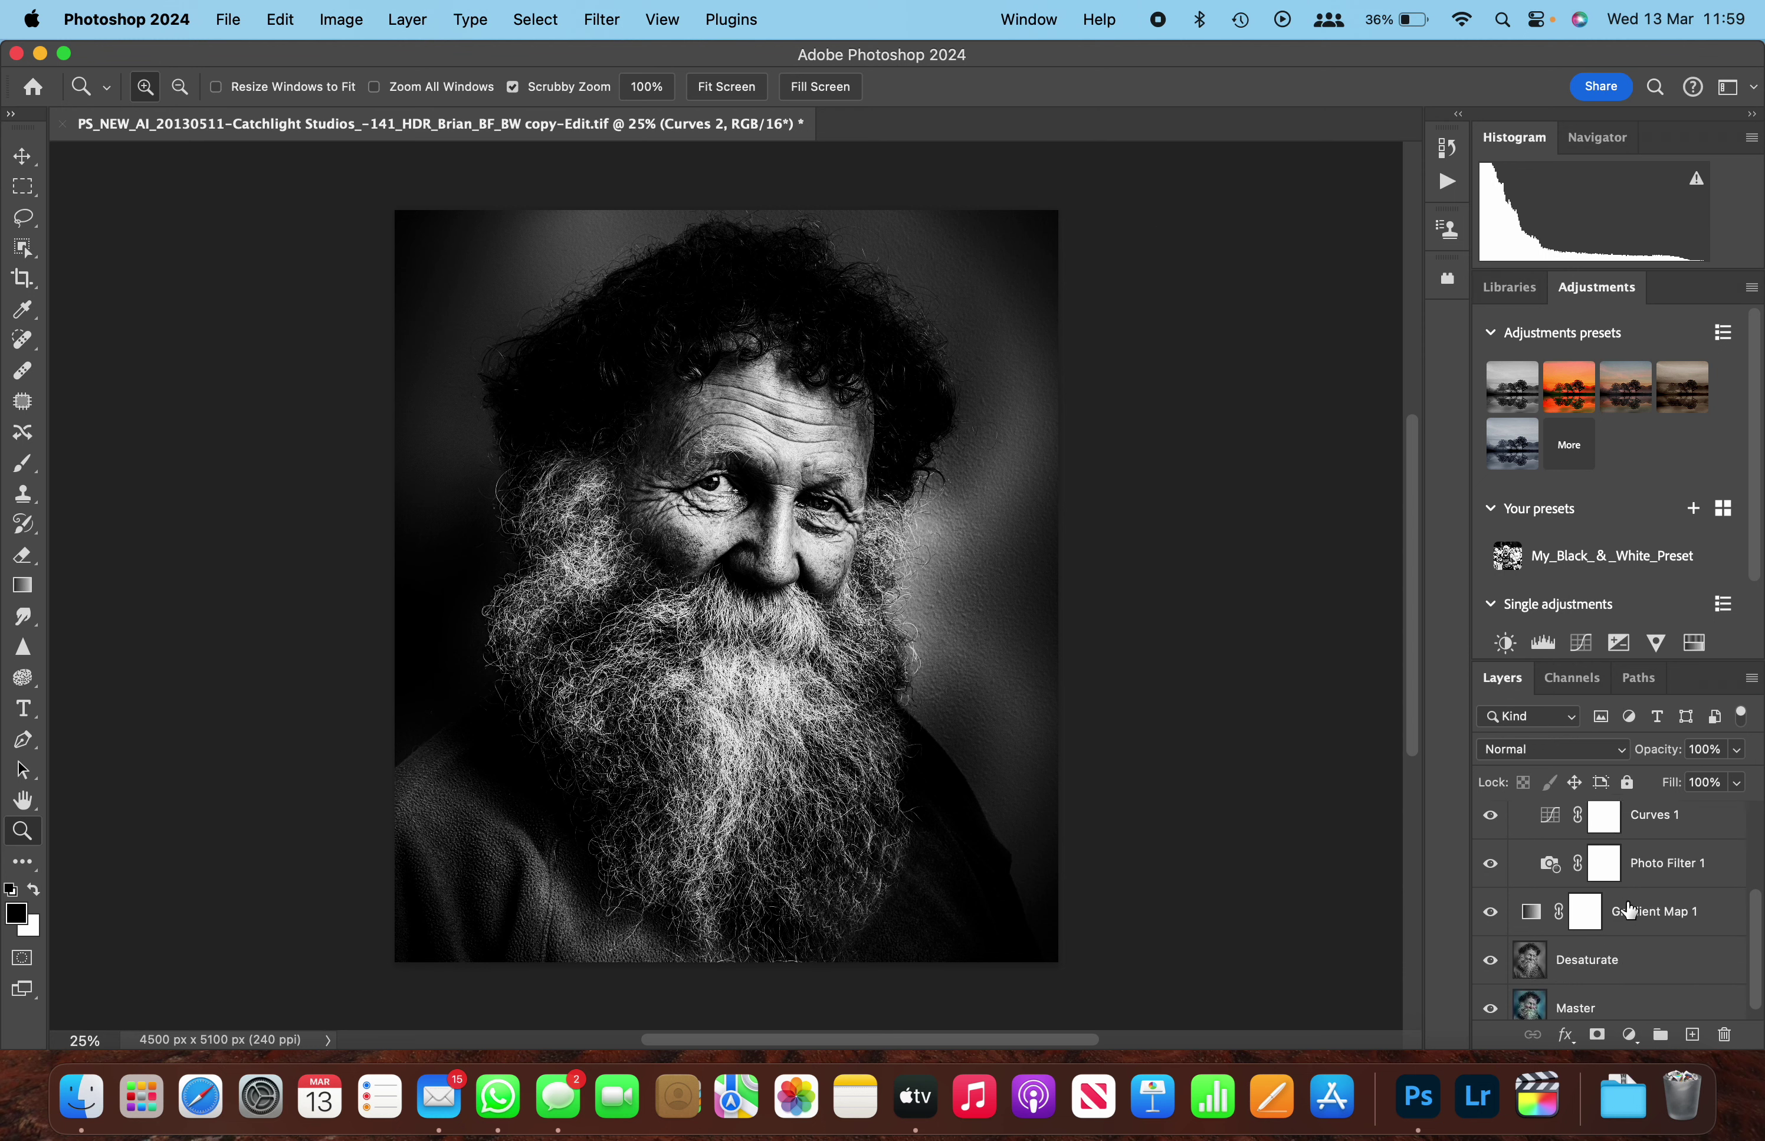
double_click(1550, 872)
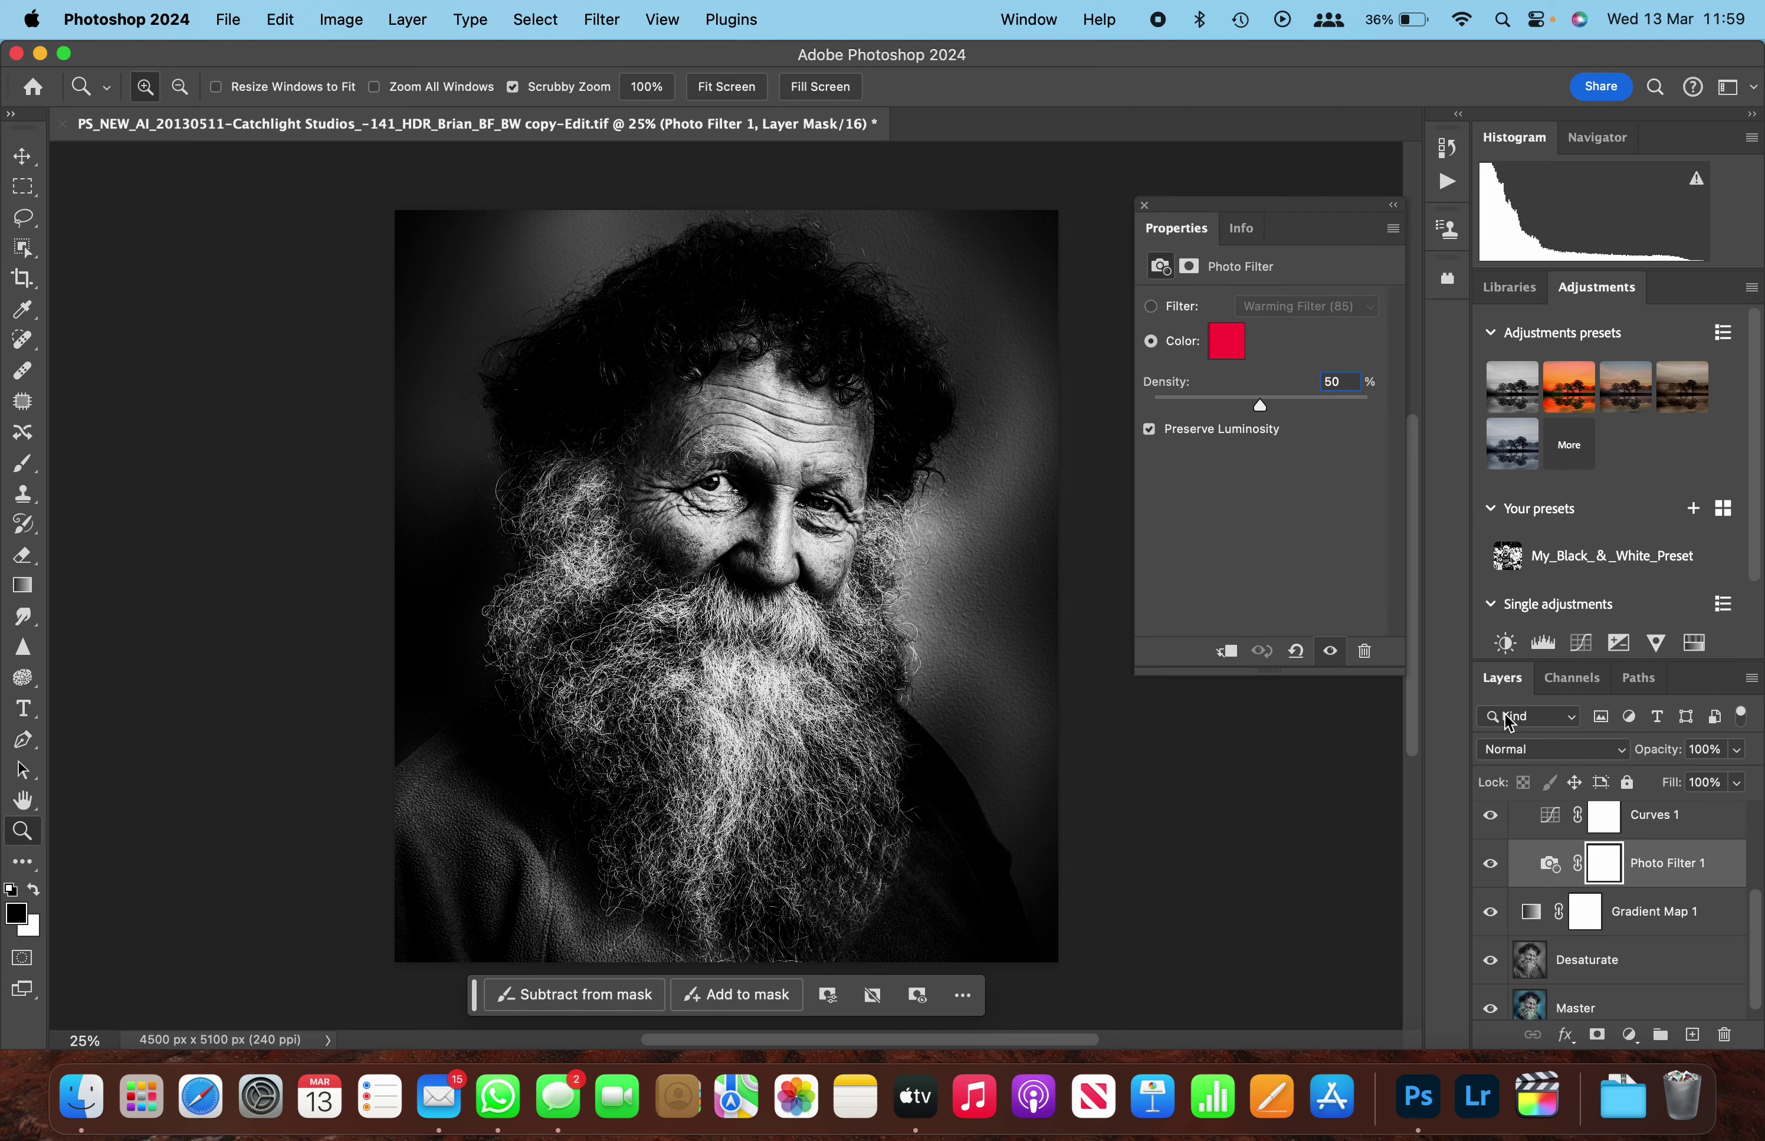
left_click(1152, 307)
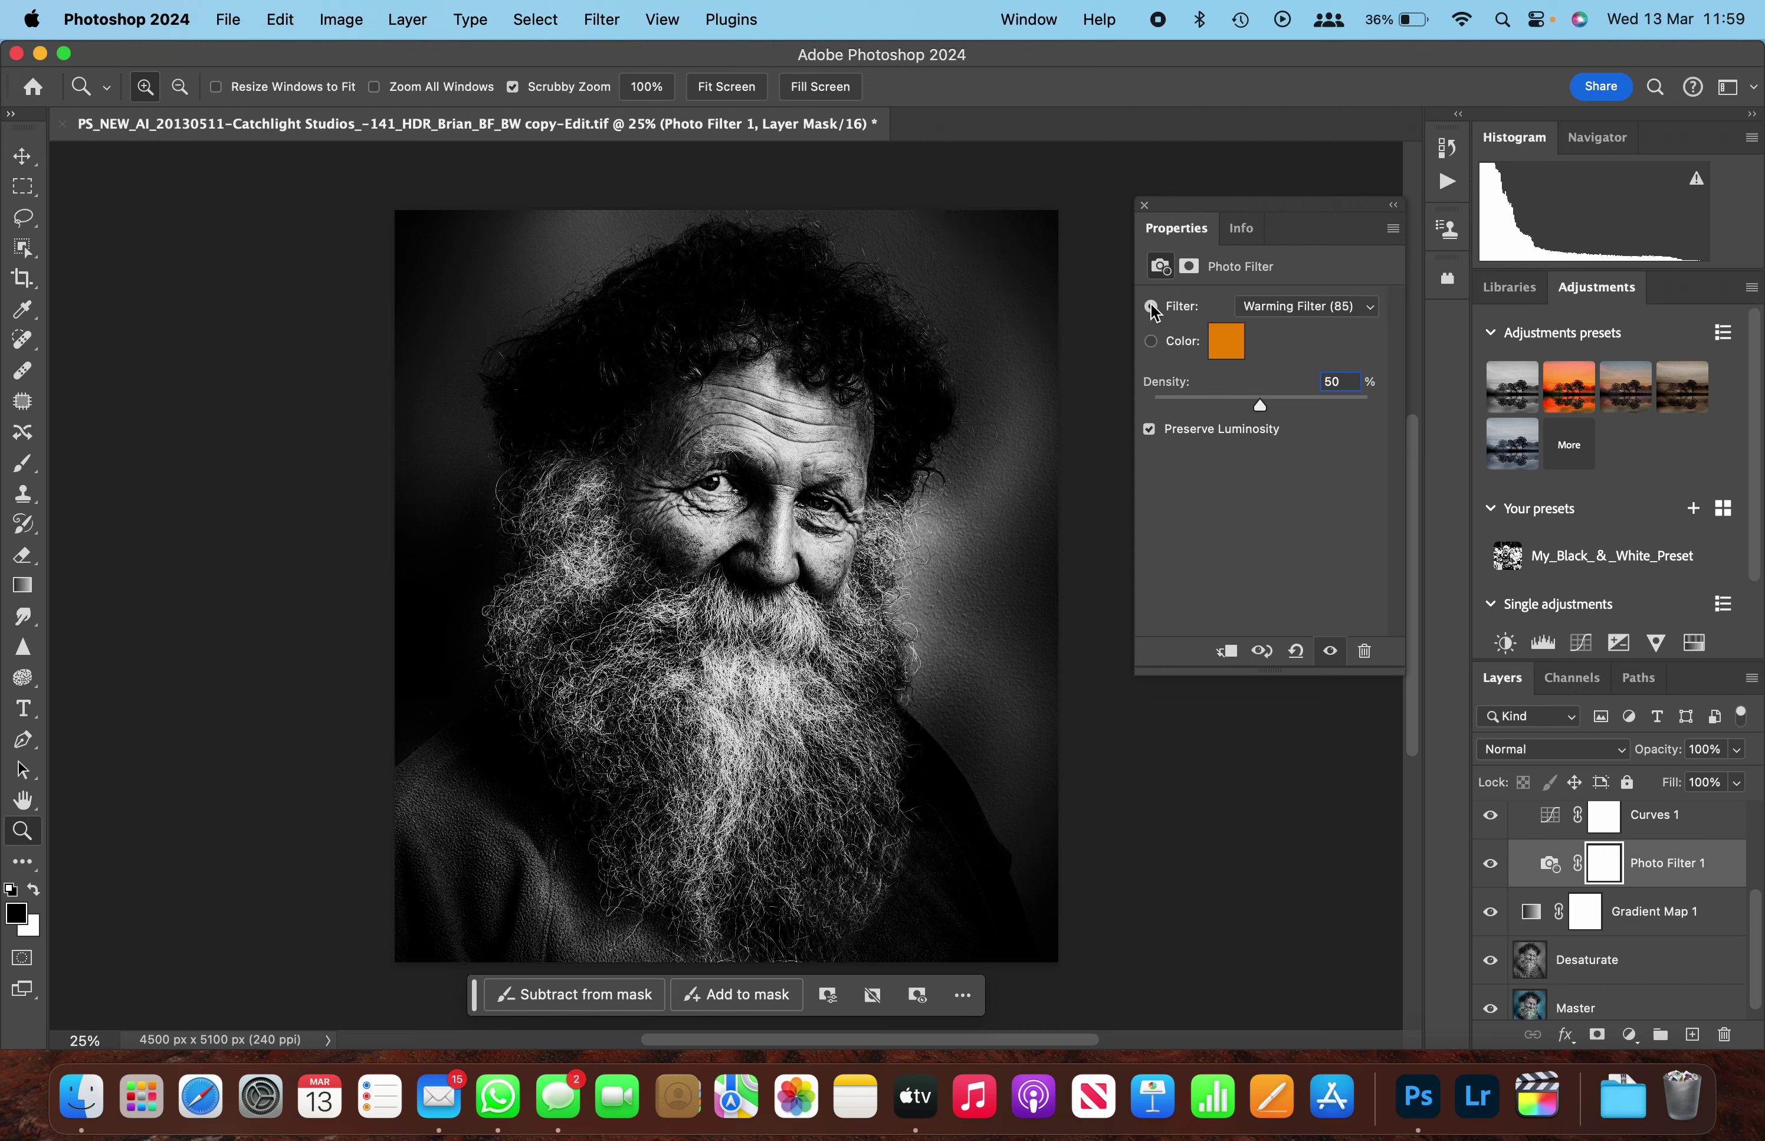
left_click(1373, 311)
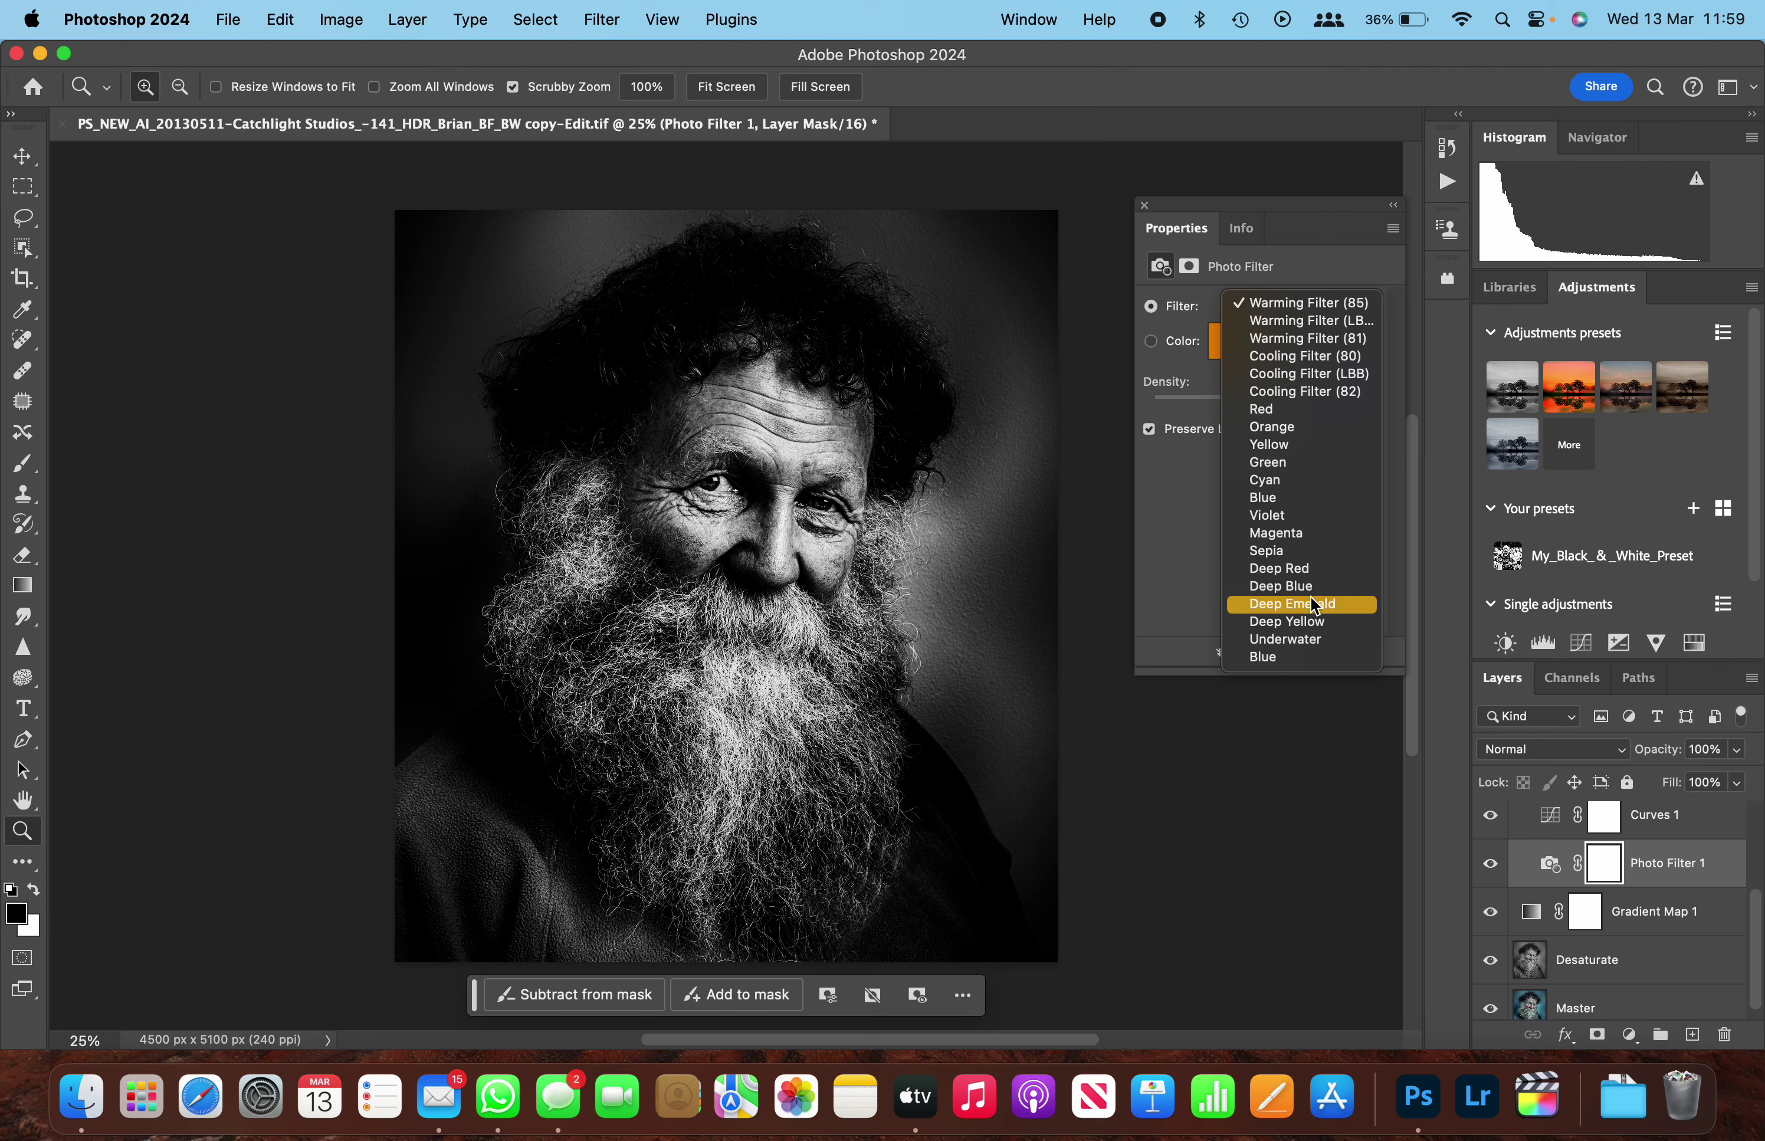
left_click(1326, 606)
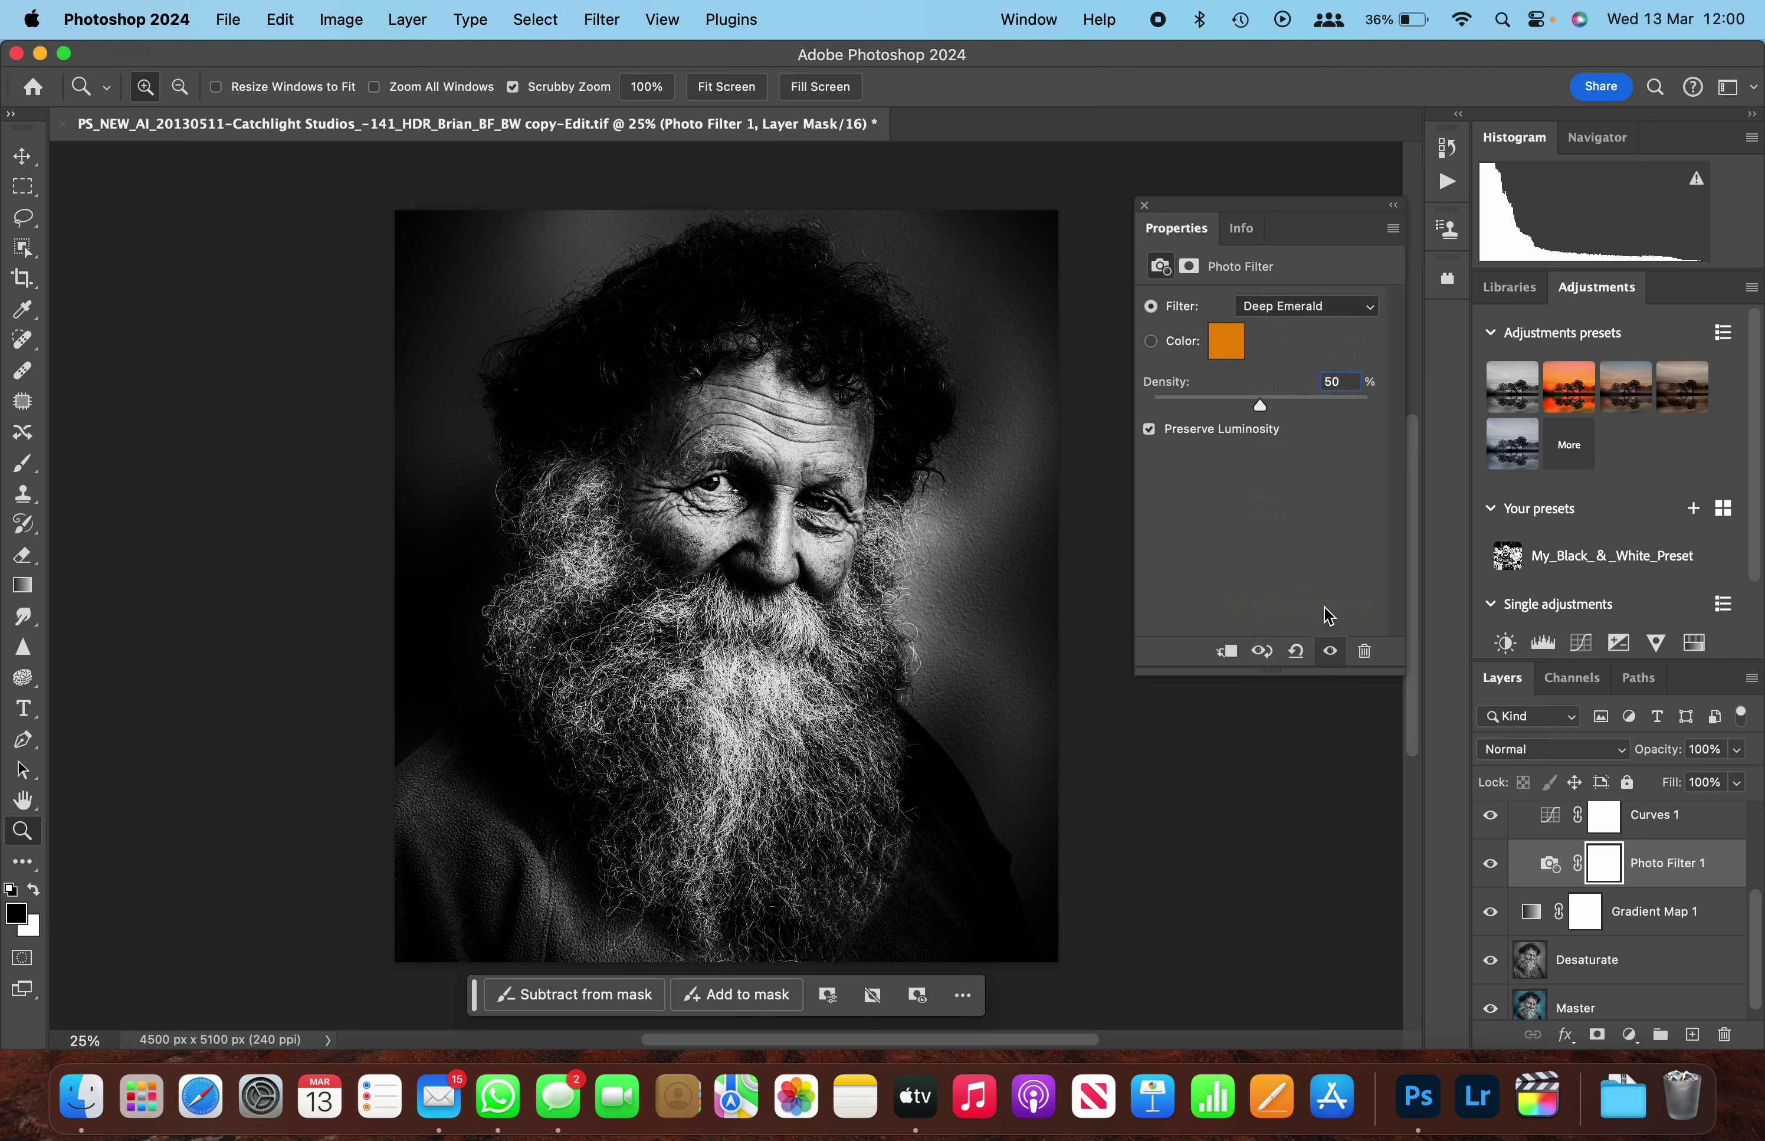
mouse_move(1263, 403)
left_mouse_down()
mouse_move(1350, 403)
mouse_move(1170, 404)
mouse_move(1331, 403)
mouse_move(1260, 401)
mouse_move(1296, 404)
left_mouse_up()
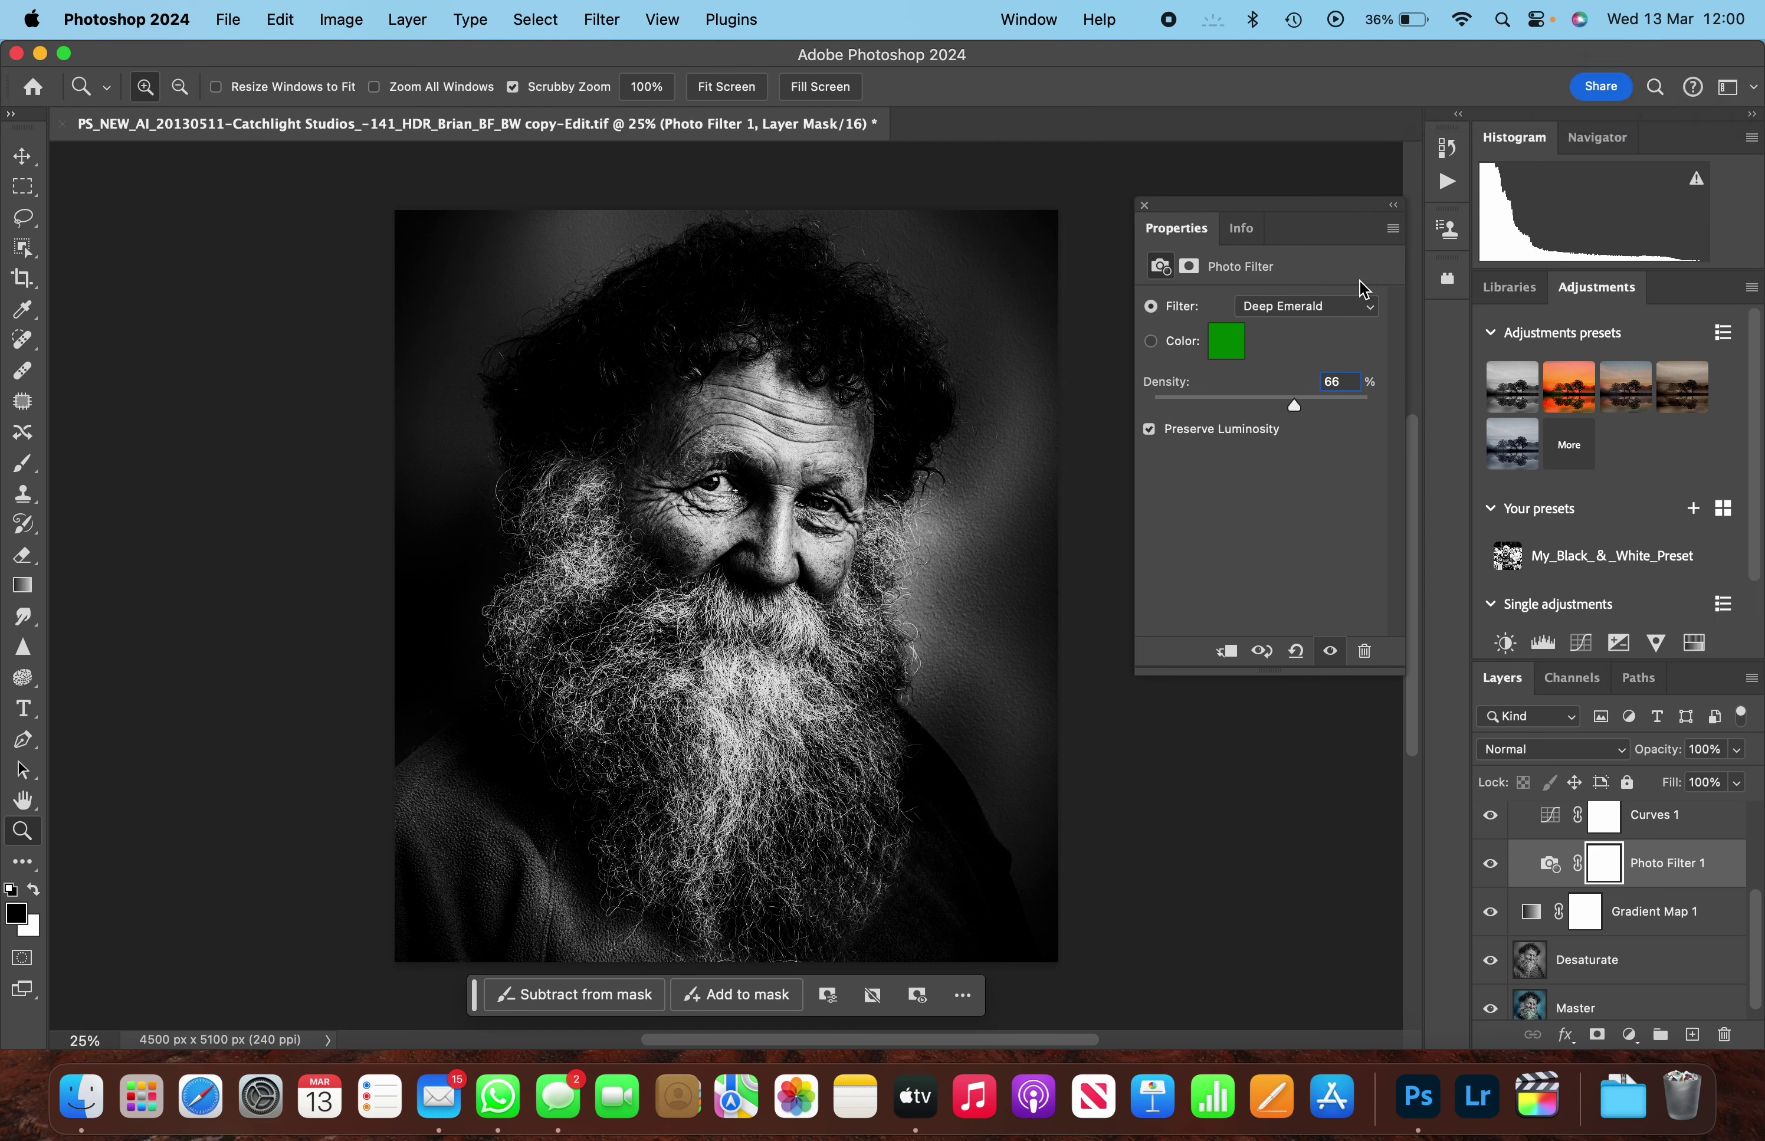
left_click(1145, 204)
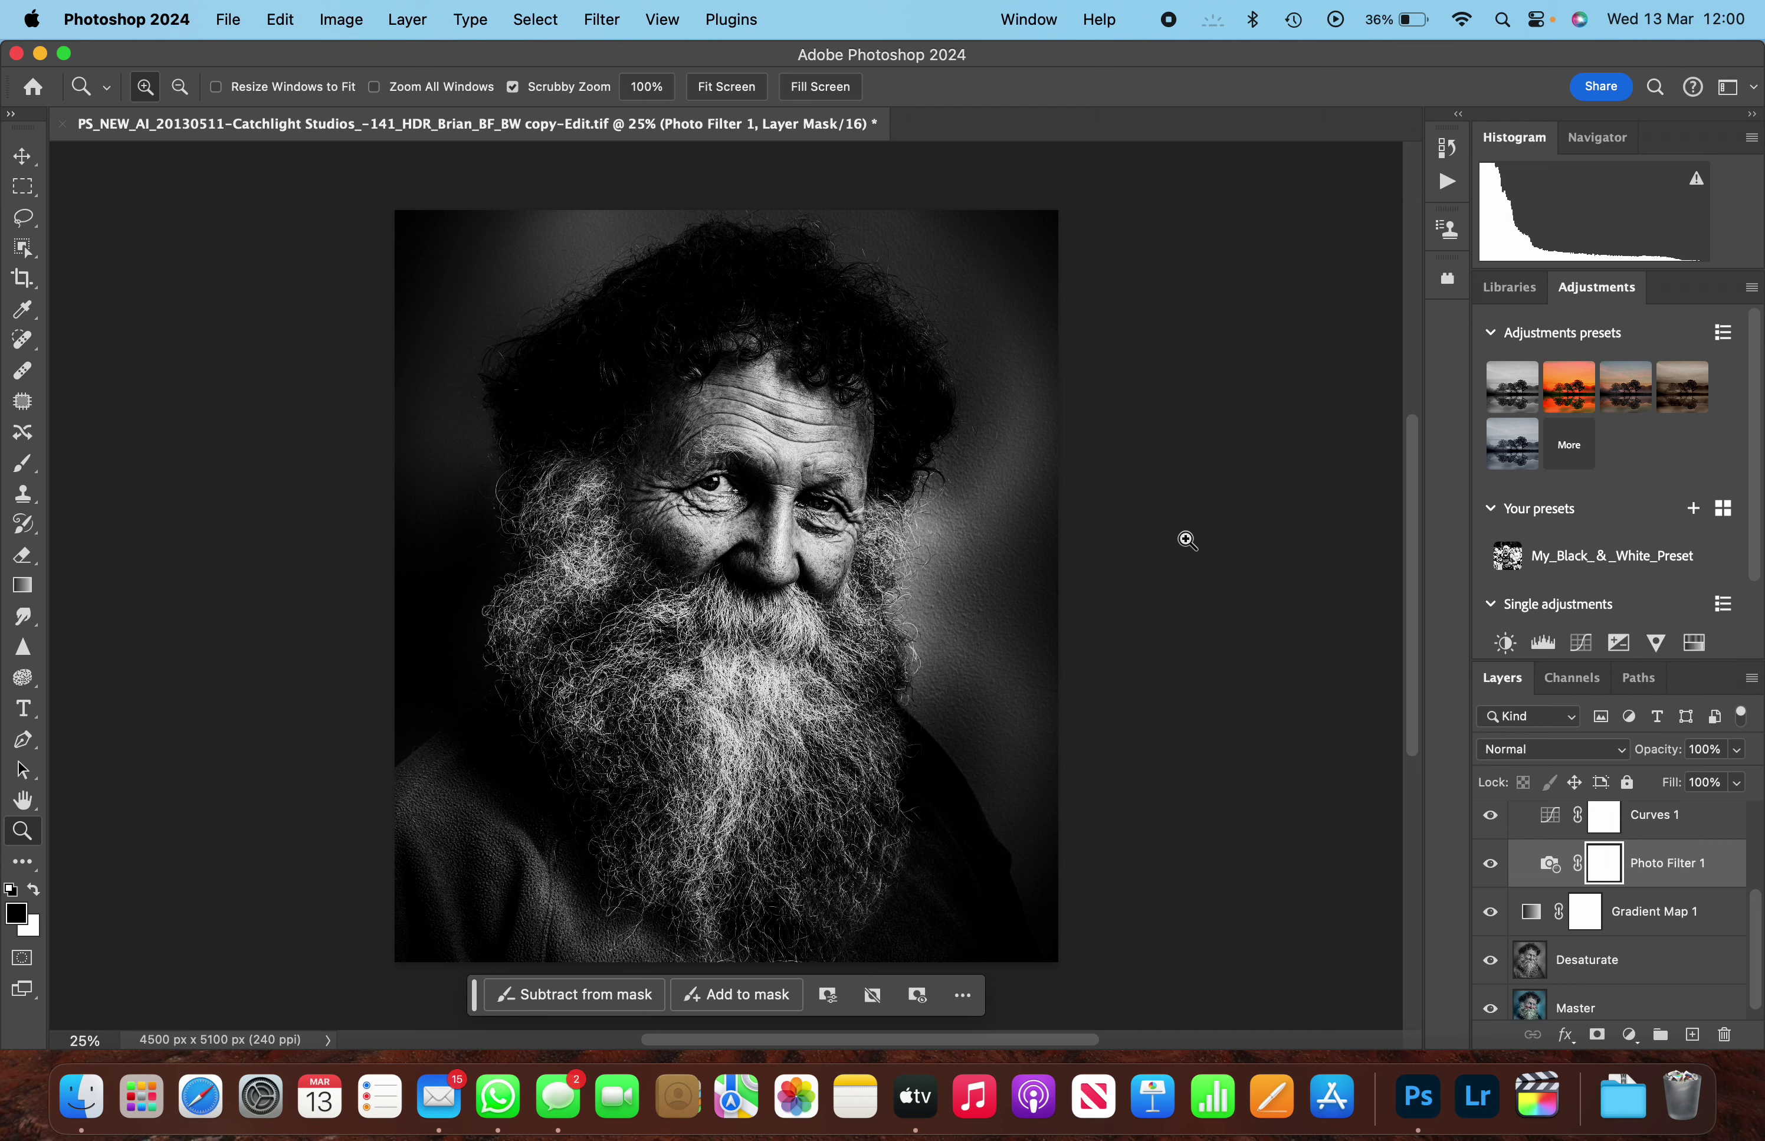